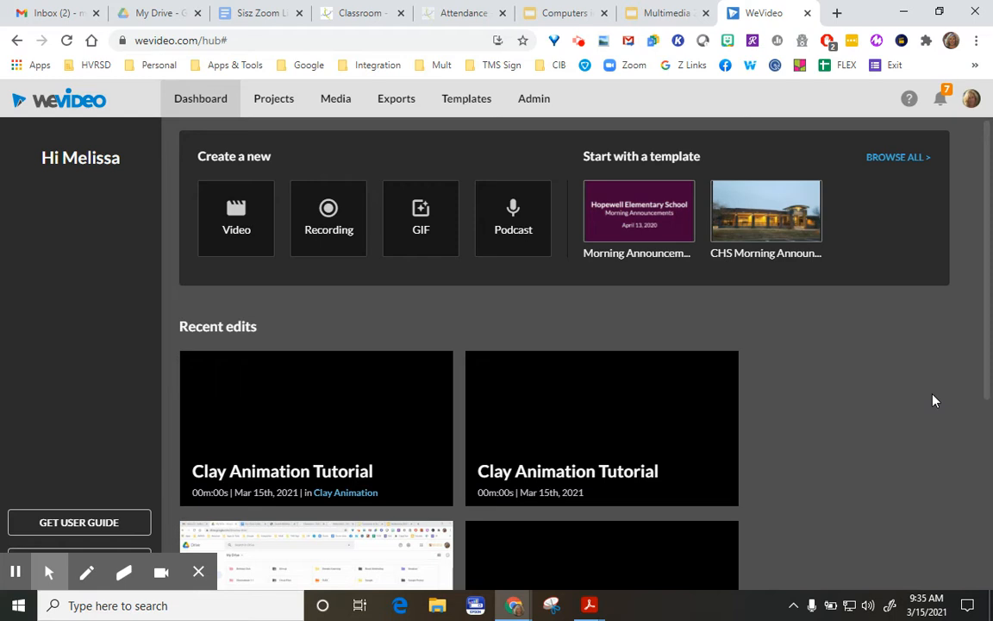
Open the Clay Animation Tutorial edit in the Clay Animation project and play its timeline.
click(276, 99)
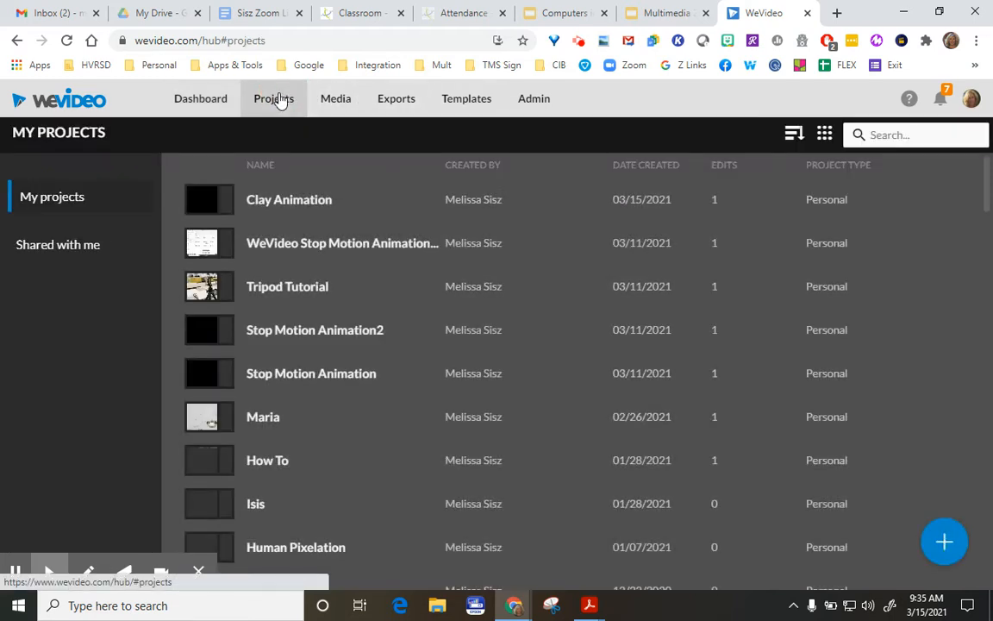
click(944, 541)
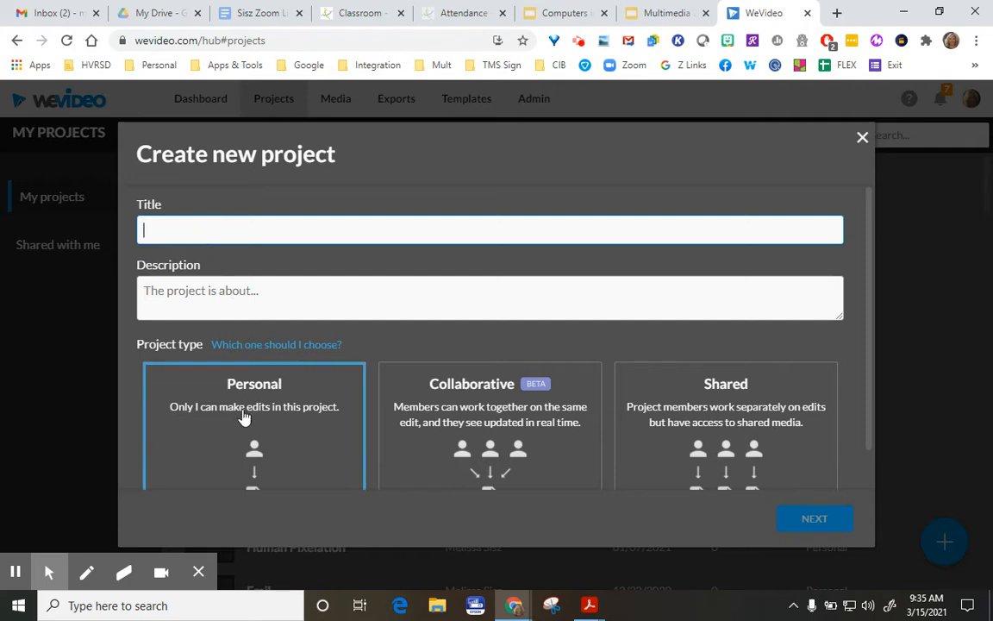
click(863, 138)
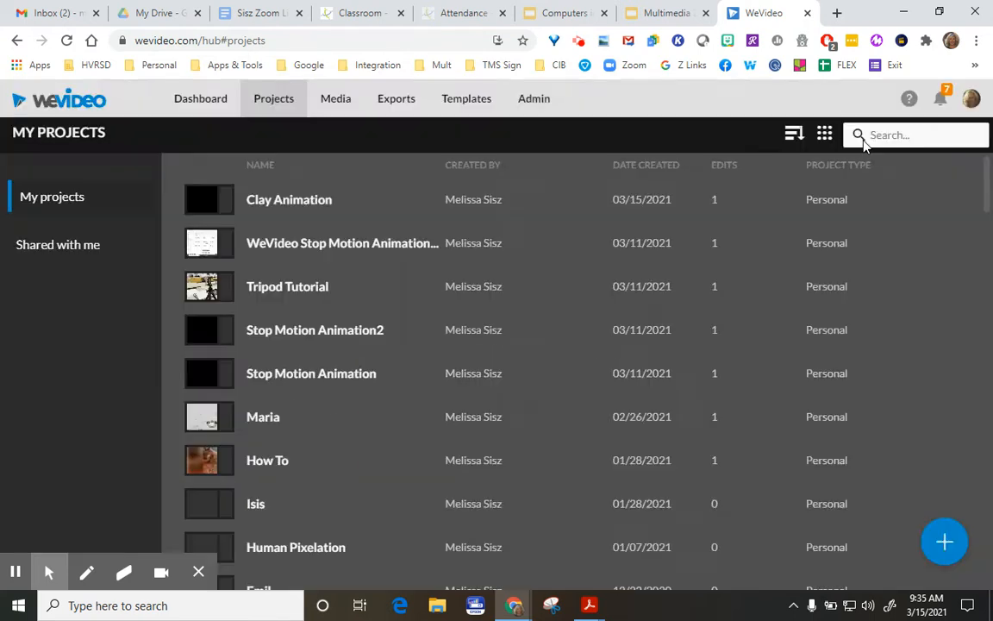
click(298, 207)
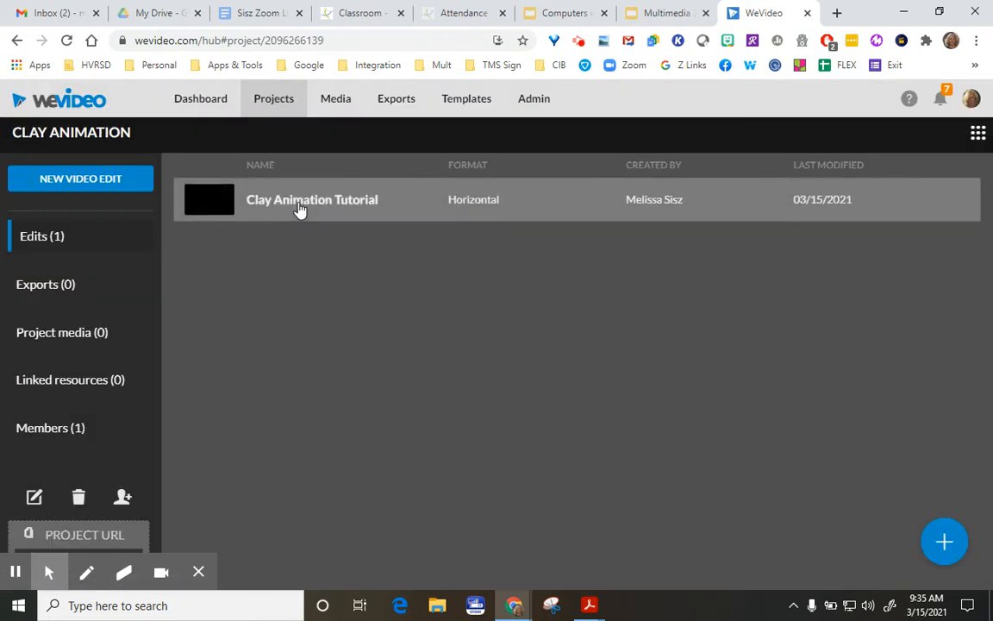
click(299, 208)
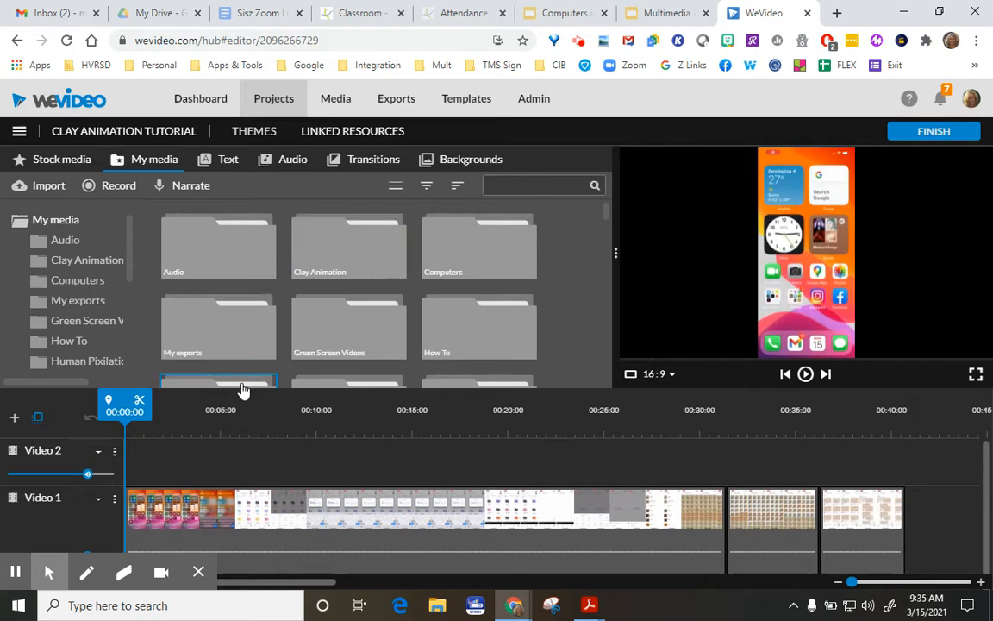
key(space)
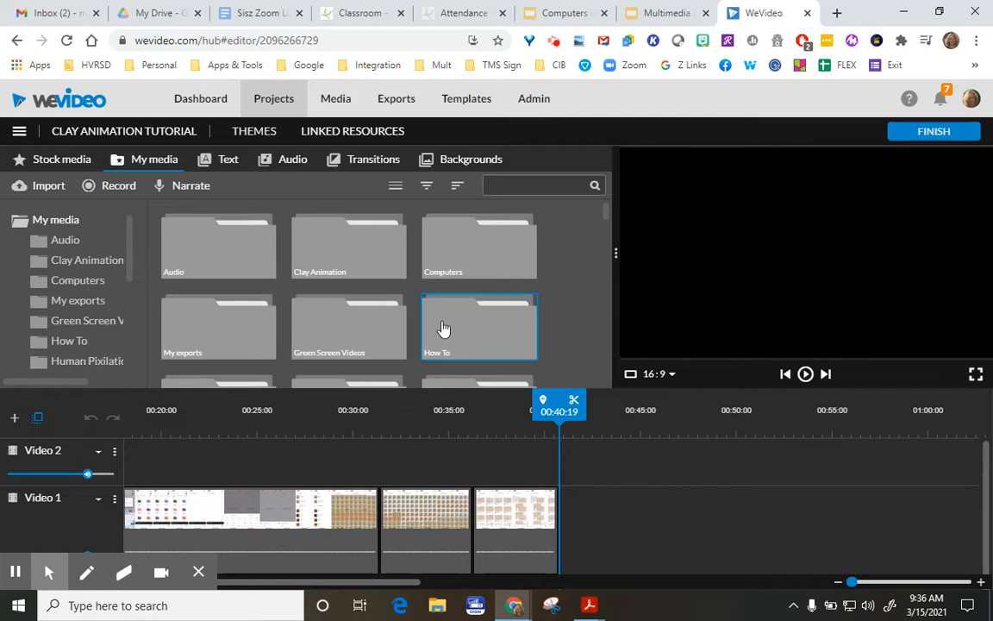
Import all photos from the Clay animation folder in Google Drive into the media library.
click(49, 186)
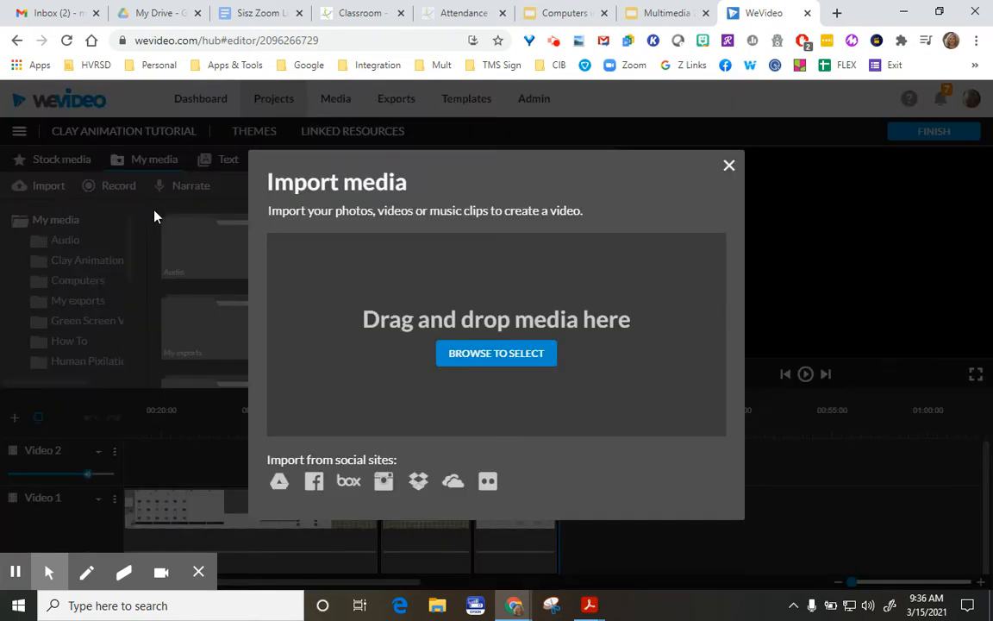
click(279, 485)
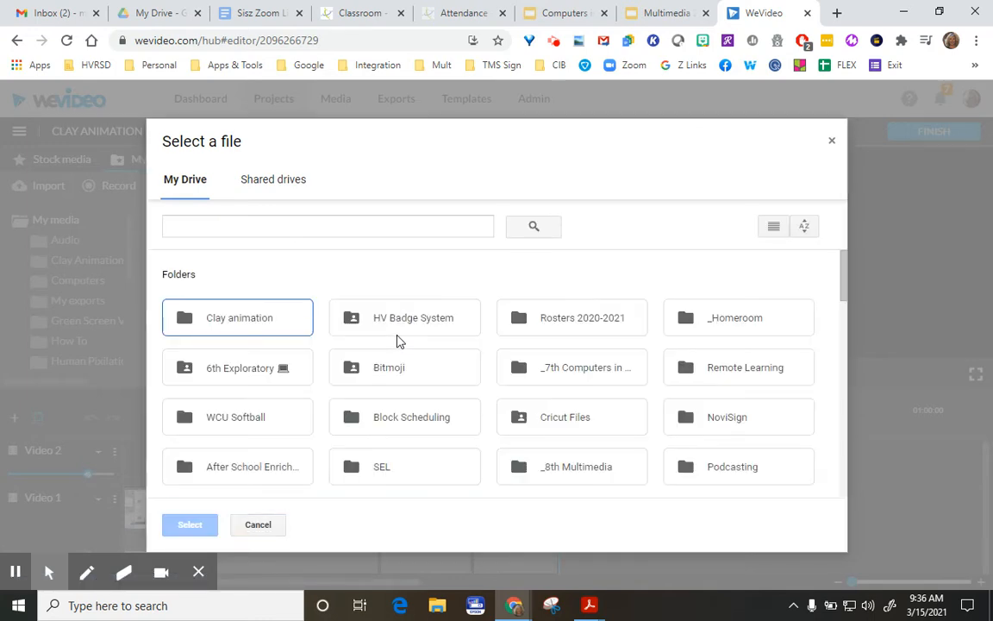
double_click(265, 321)
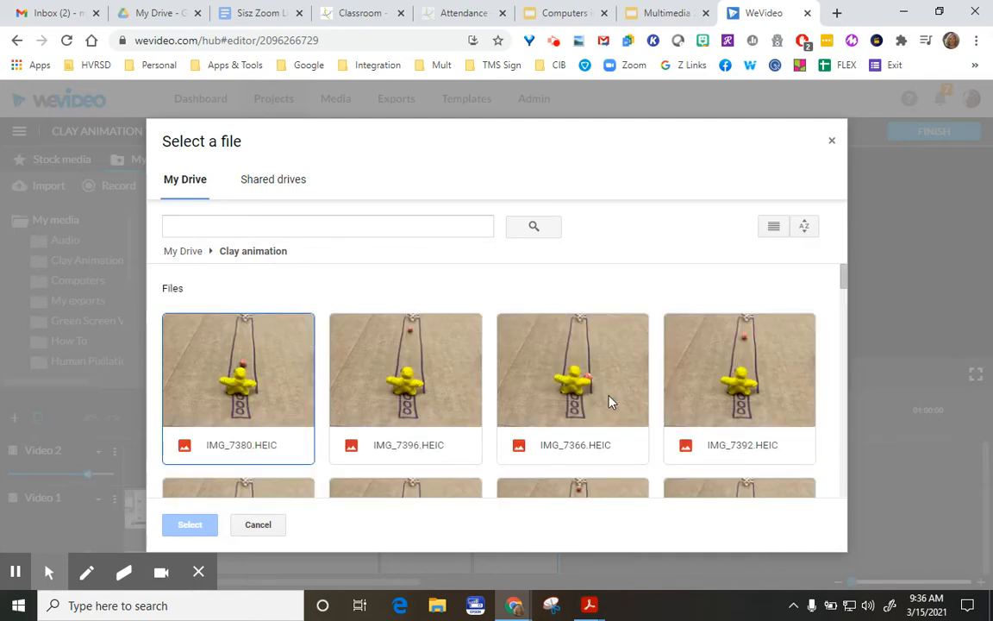
key(ctrl+a)
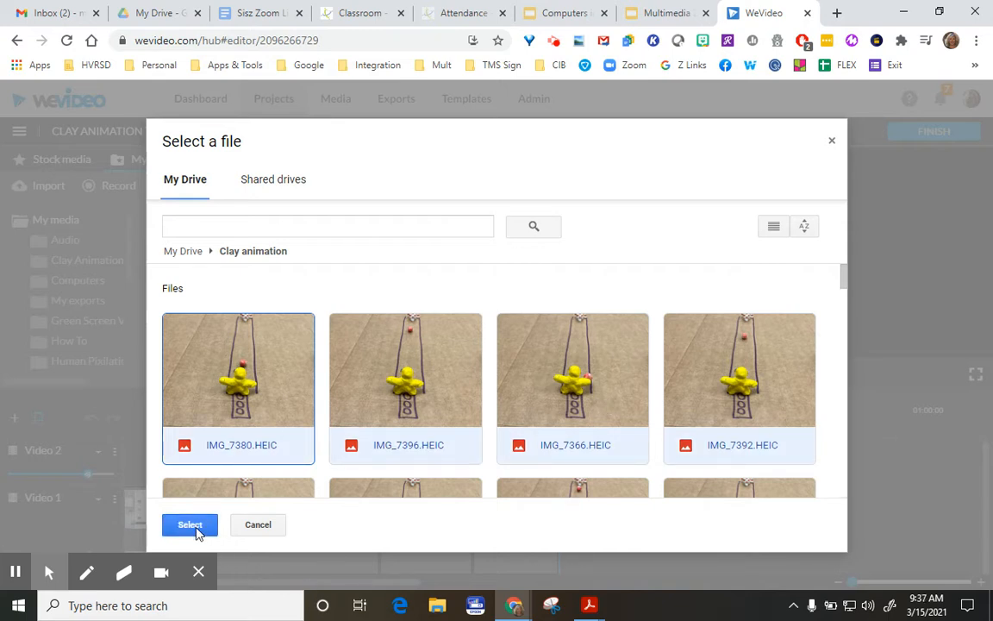
mouse_move(49, 572)
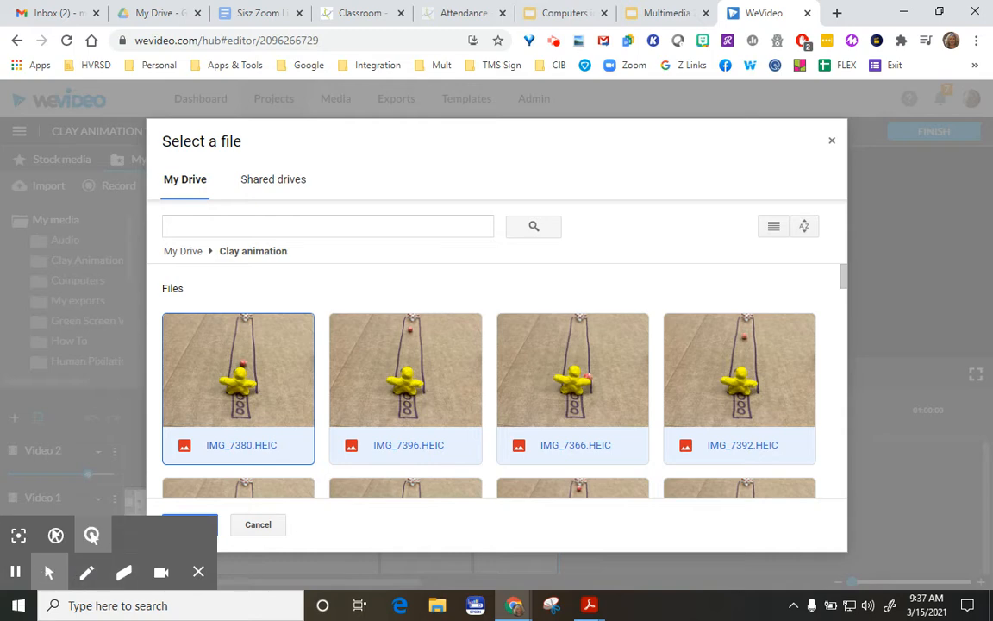
click(14, 572)
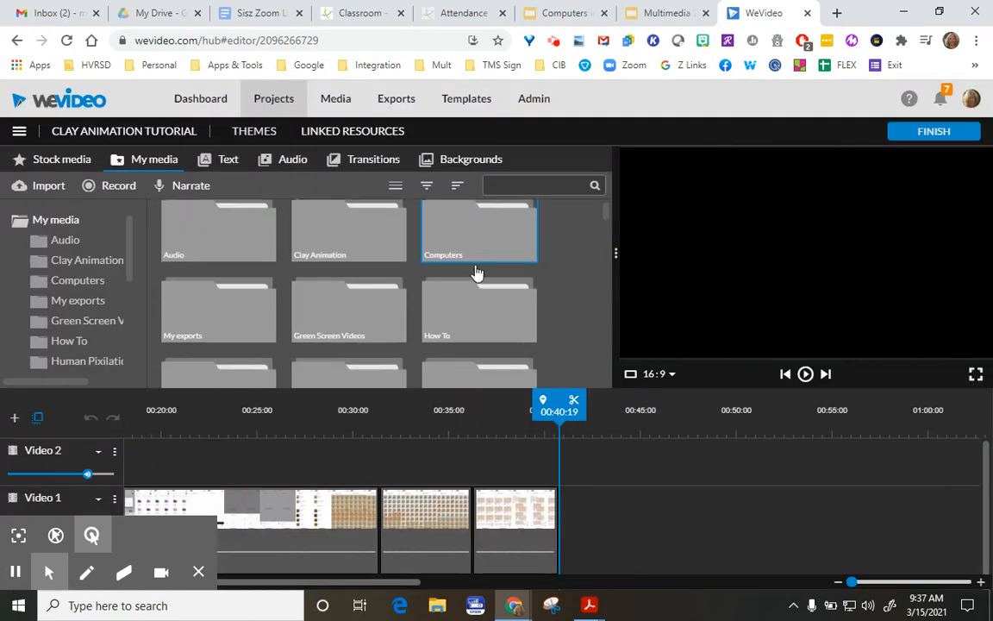
Sort the files in the media library by name to put the imported clay photos in order.
scroll(479, 287, down, 5)
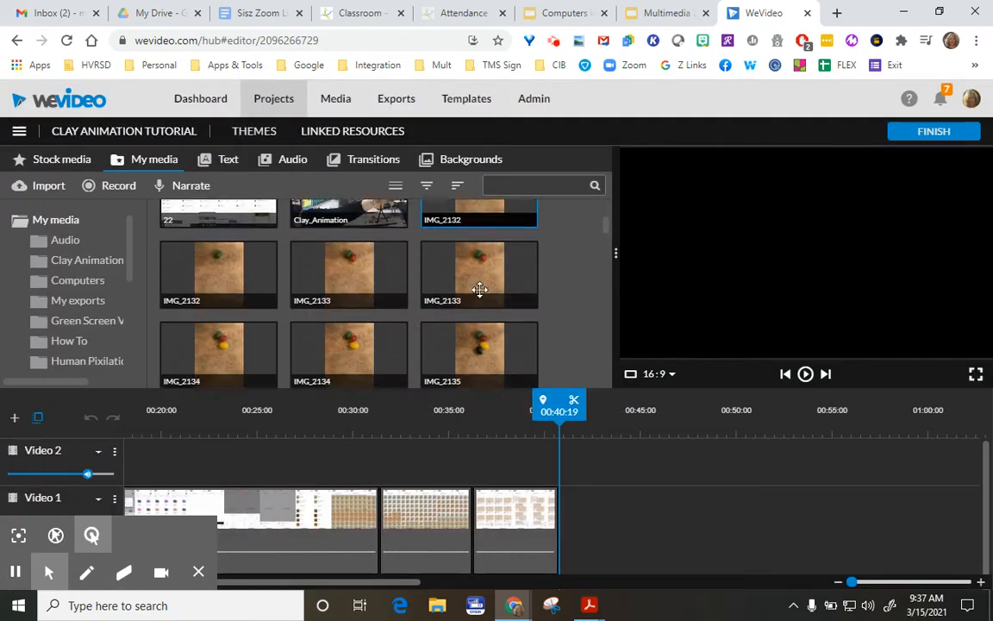
scroll(479, 289, down, 10)
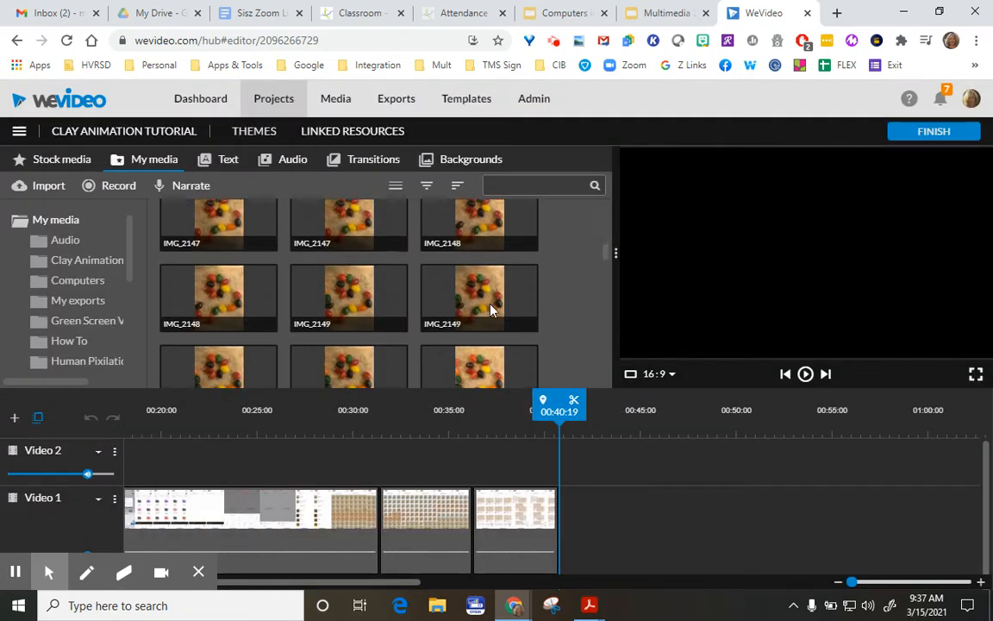
scroll(489, 310, down, 12)
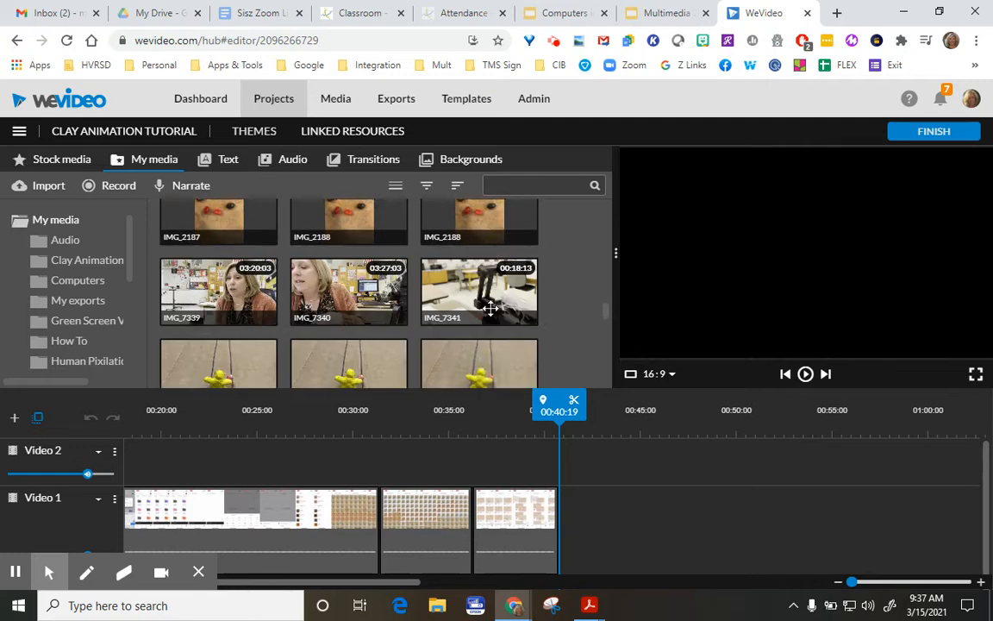
scroll(489, 311, up, 3)
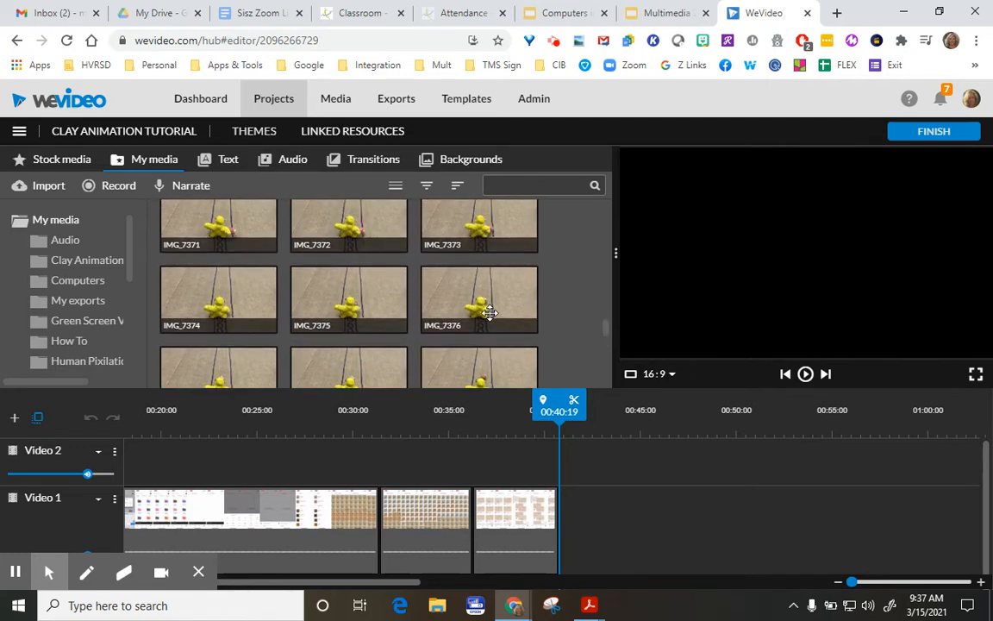
scroll(490, 313, up, 5)
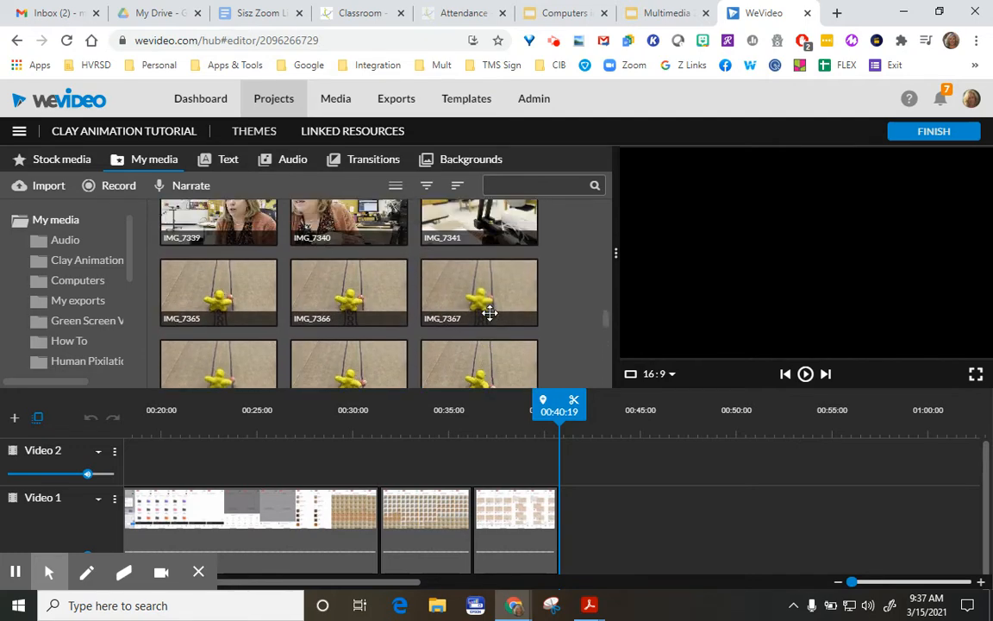
click(458, 188)
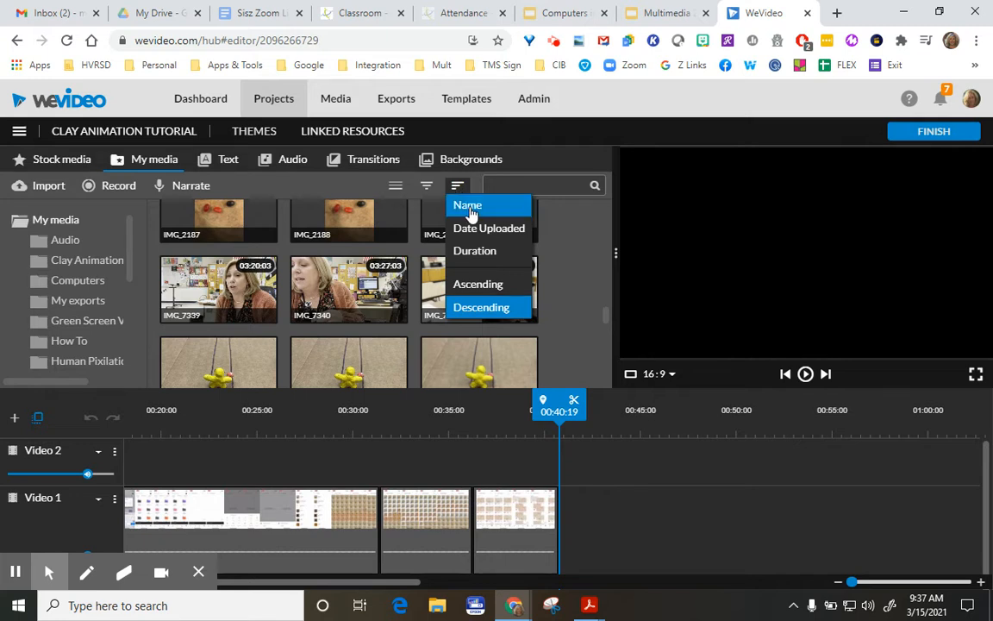
click(469, 207)
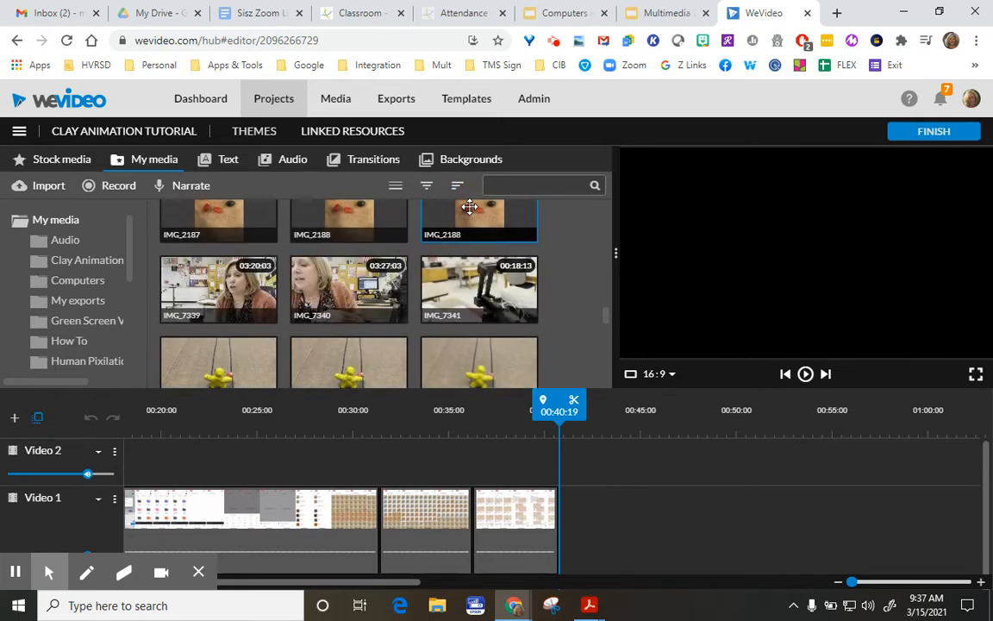
click(457, 188)
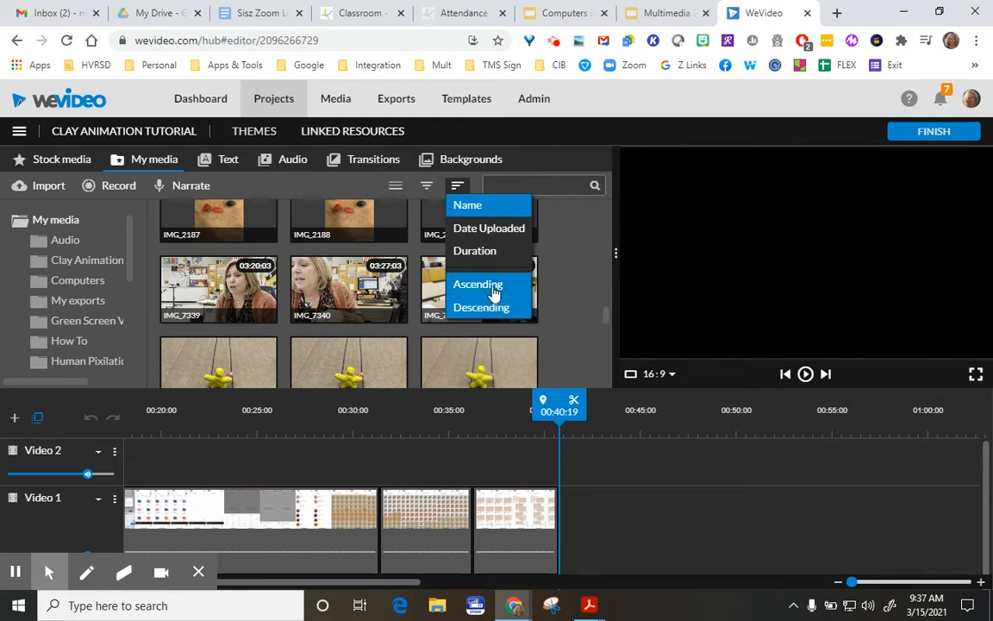
click(494, 294)
Select the whole range of clay photos from IMG_7365 through IMG_7425 in the media library.
scroll(493, 287, down, 1)
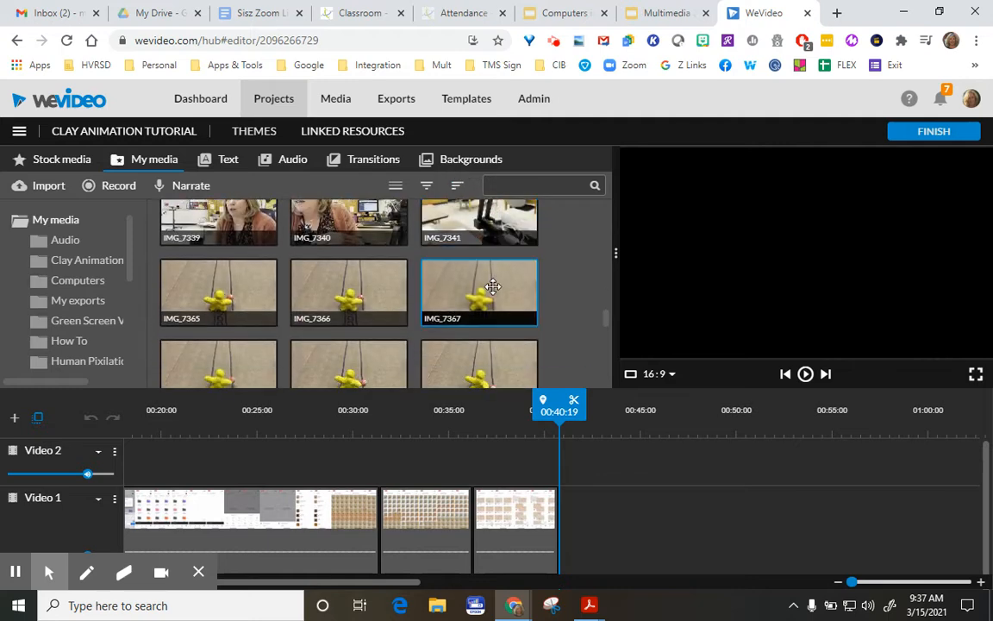
click(233, 300)
scroll(432, 313, down, 1)
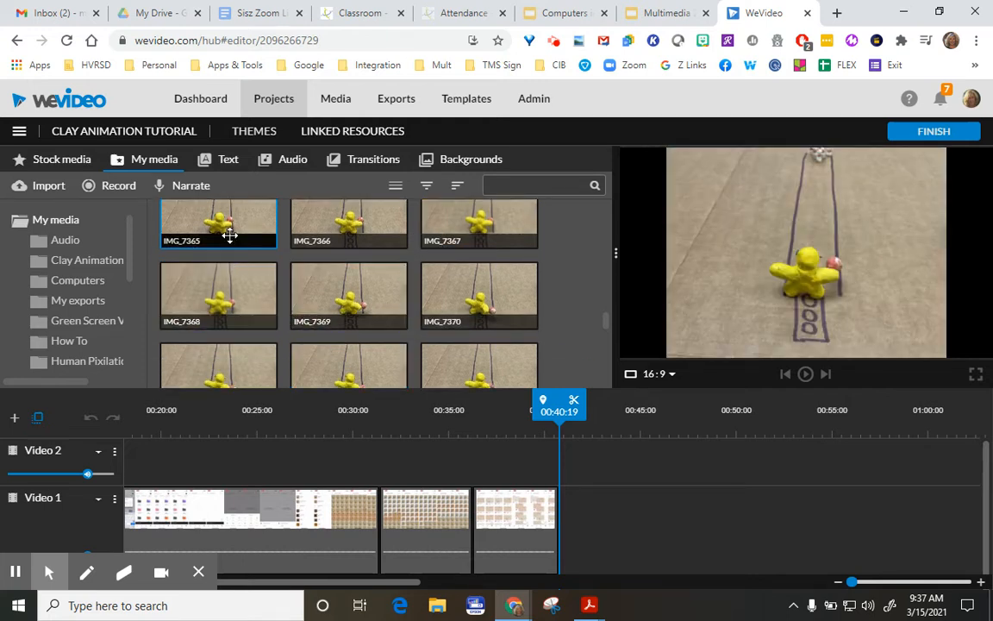
scroll(260, 268, down, 7)
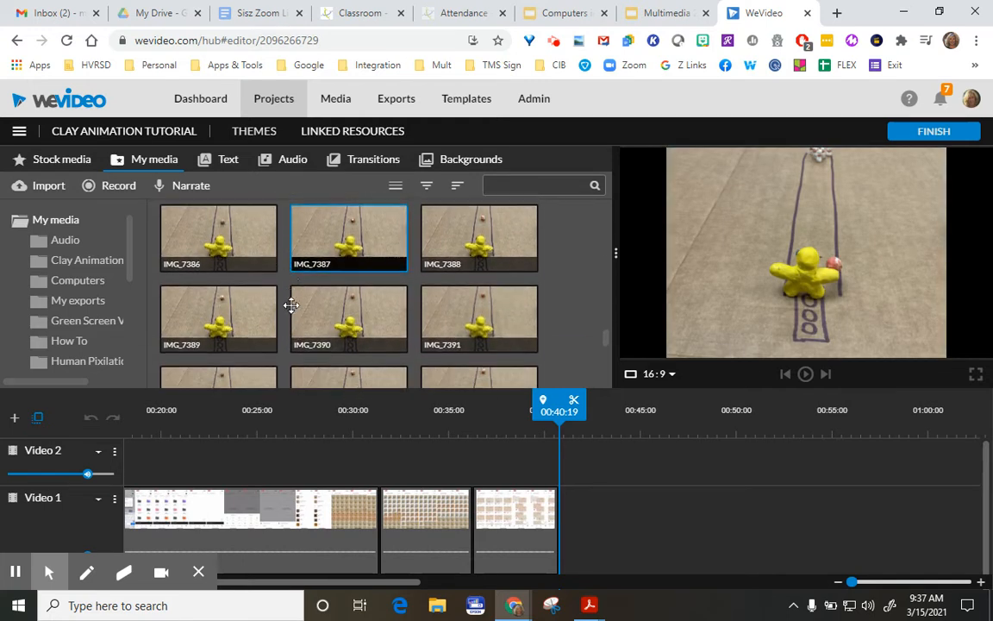
scroll(291, 305, down, 9)
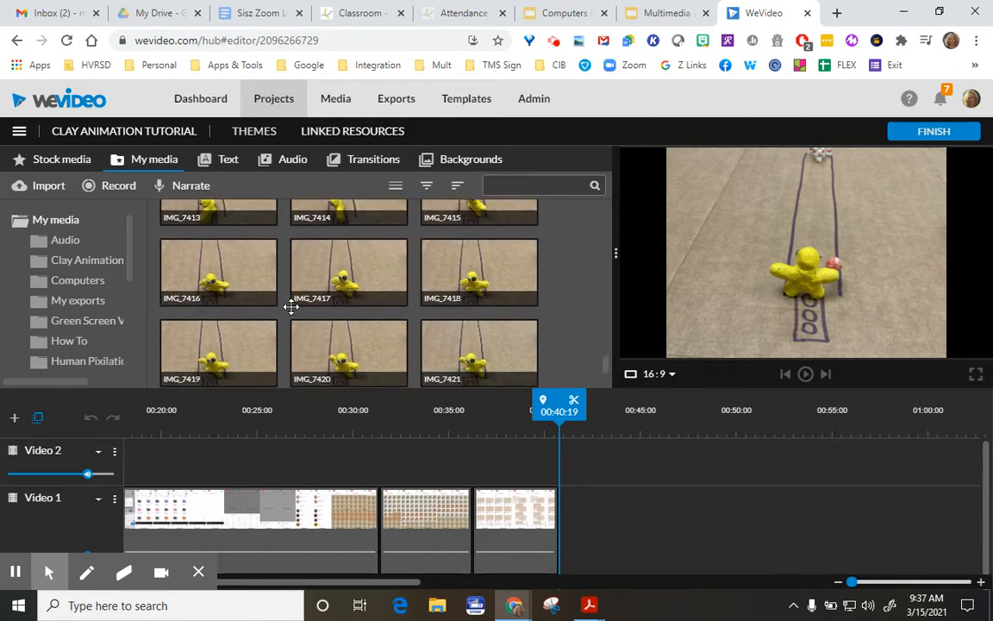
scroll(291, 306, down, 3)
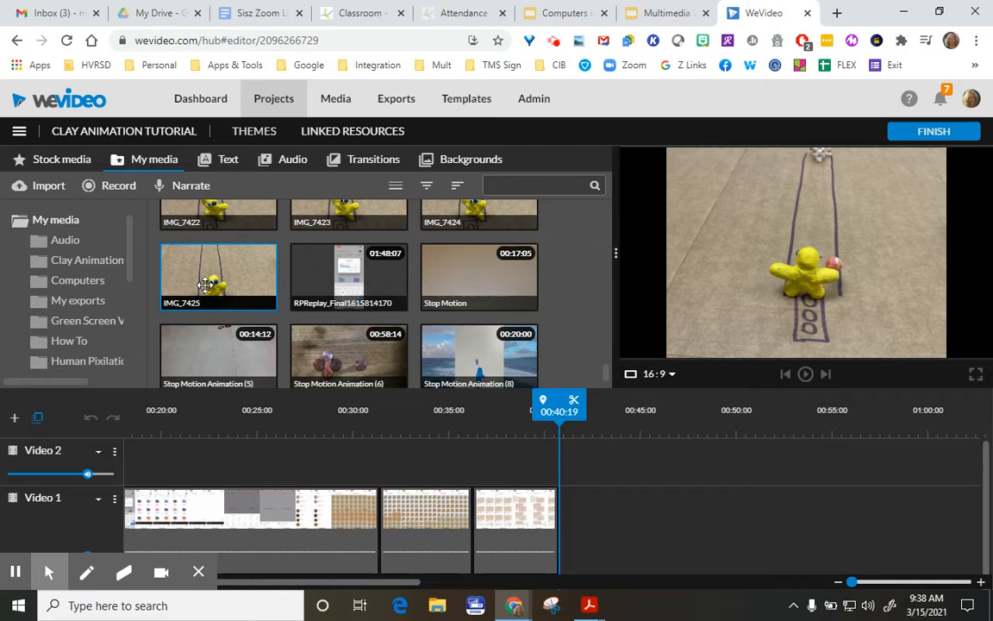
click(206, 284)
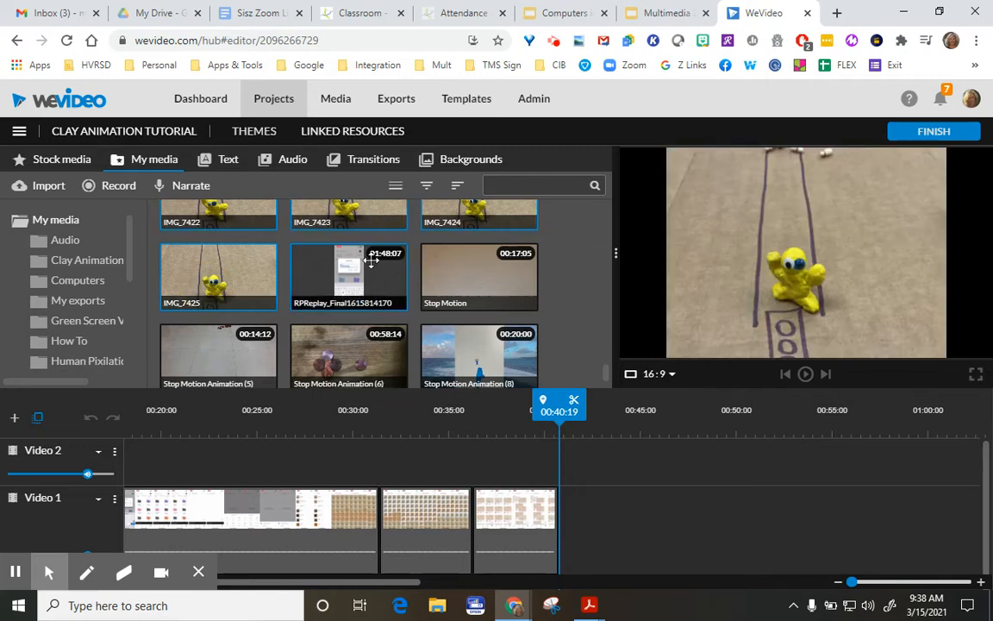
scroll(372, 259, up, 2)
scroll(371, 259, up, 10)
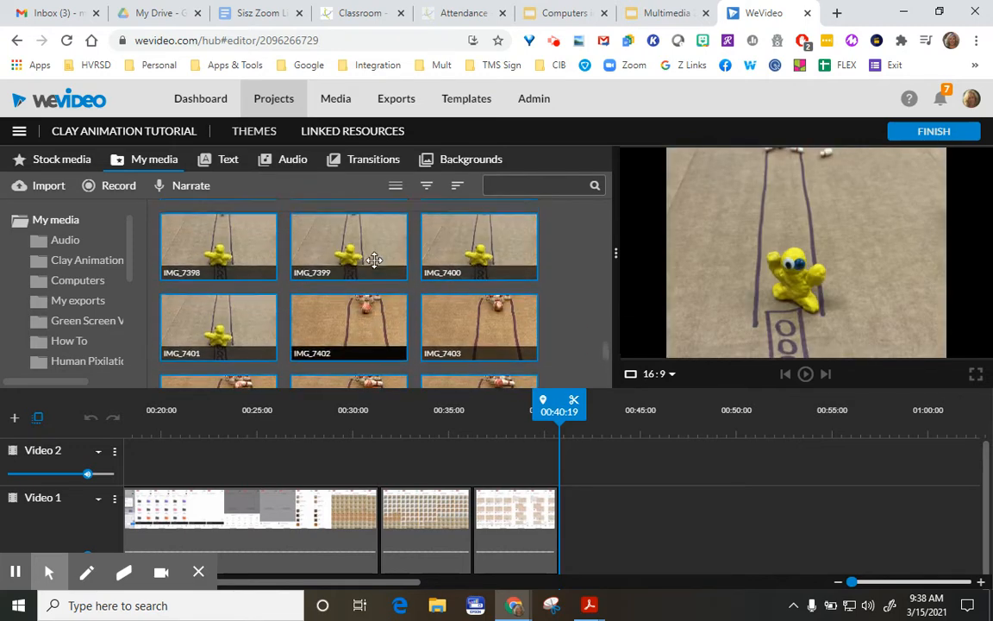
scroll(374, 259, up, 10)
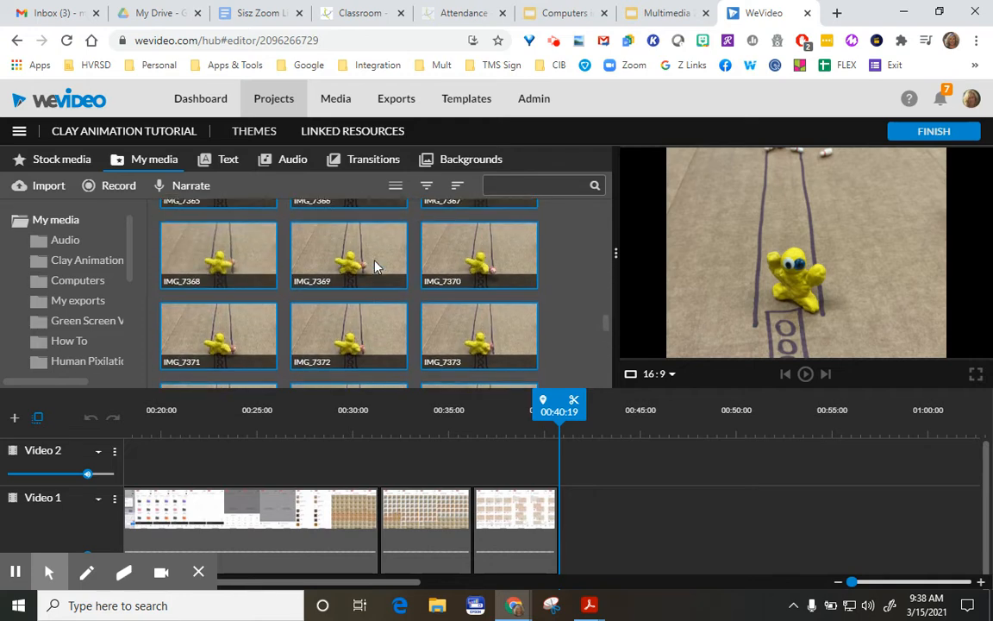
scroll(362, 269, down, 1)
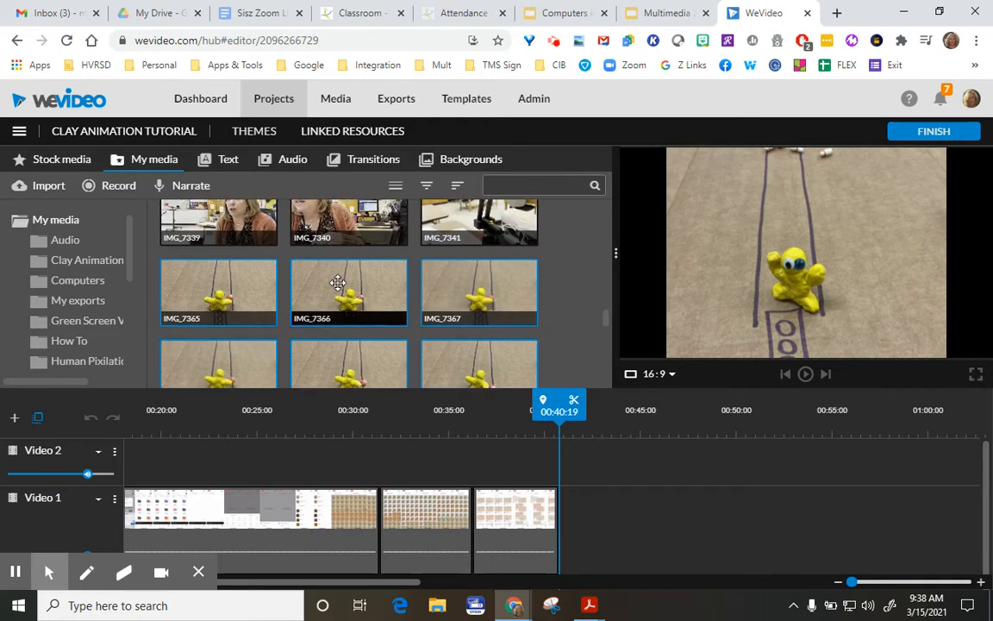
Add the selected photos after the last clip on the Video 1 track with a duration of .2 seconds each.
drag(337, 286, 582, 518)
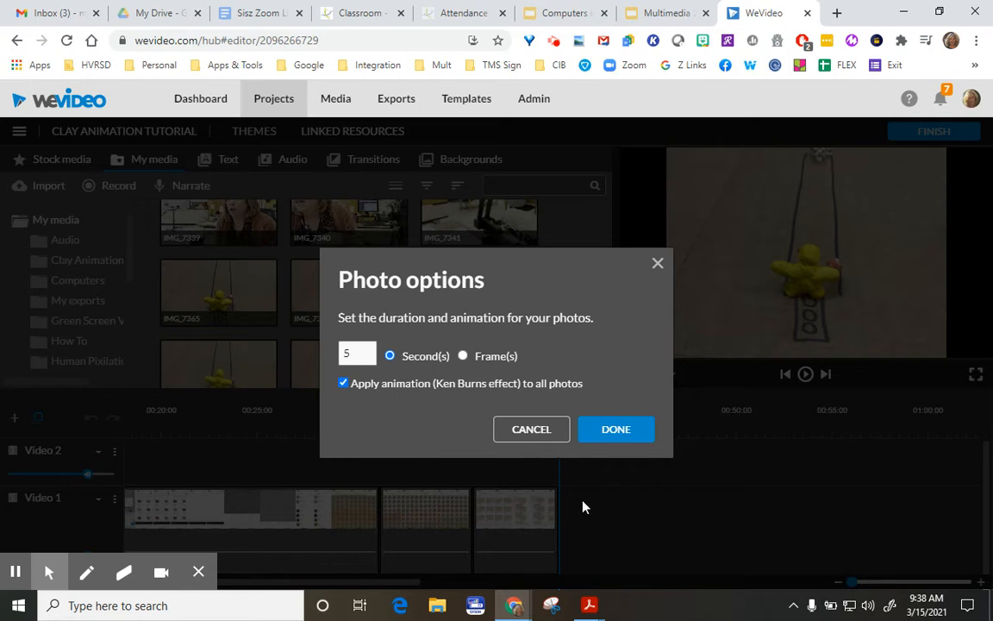
click(360, 356)
text(.2)
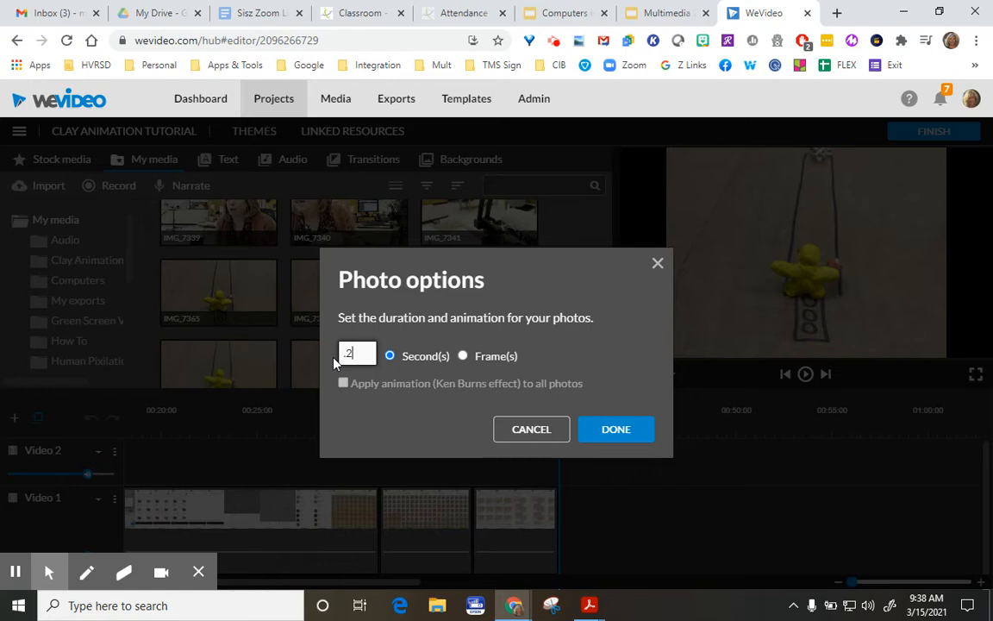
click(630, 433)
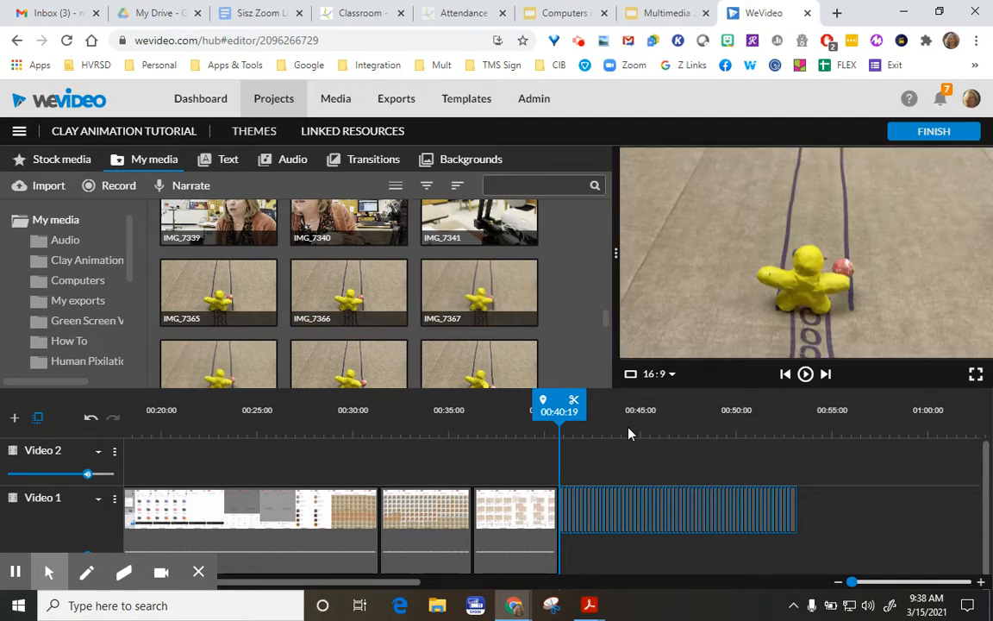
Play the added photo sequence on the timeline to preview the clay animation.
key(space)
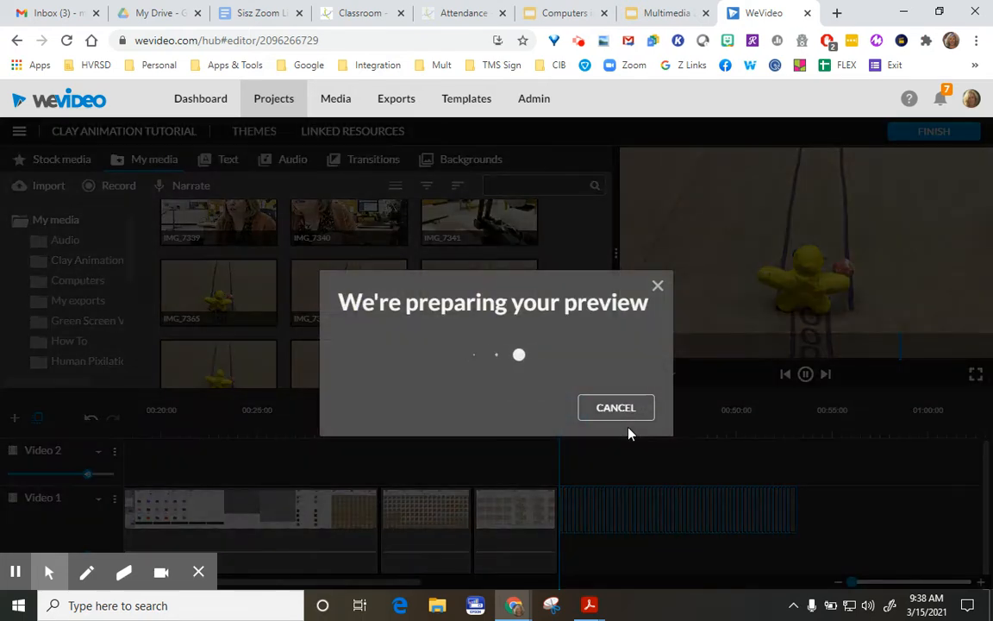
click(15, 572)
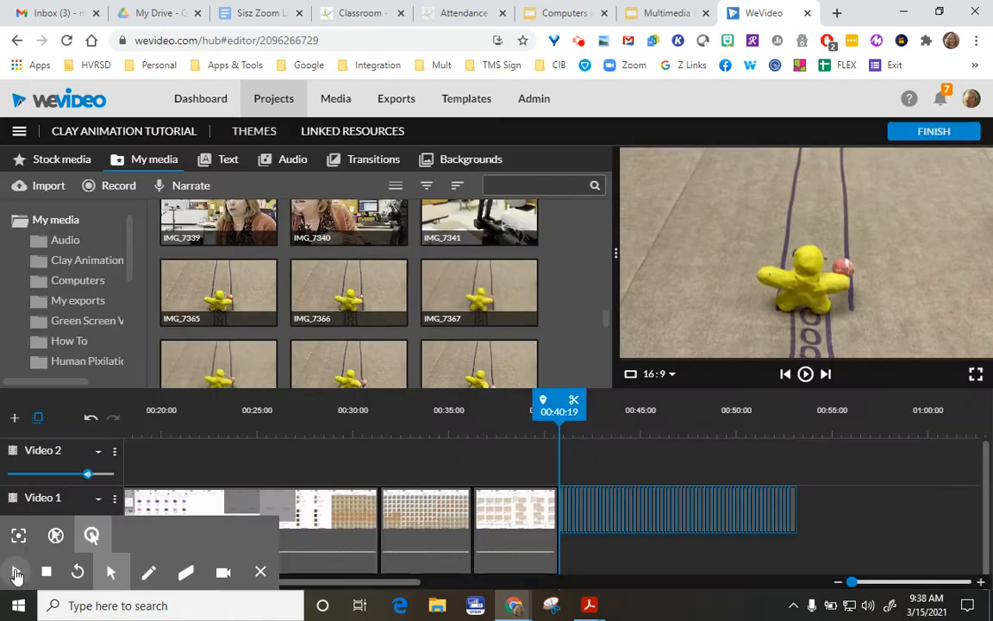
click(16, 572)
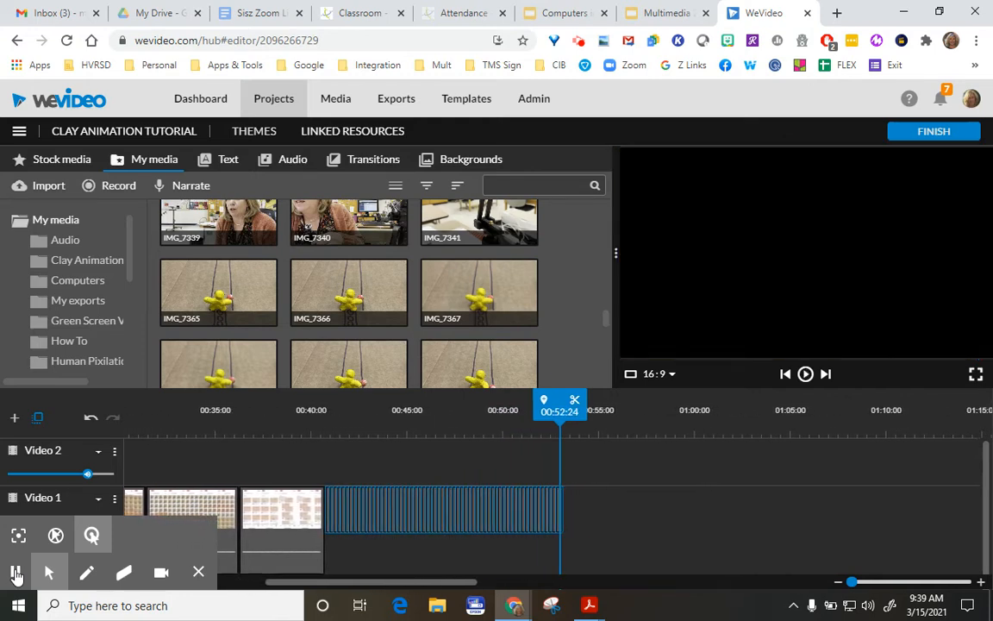
Check the photo sequence for cut-off bowling pins and reposition IMG_7402 to about x -47, y 3, saving the change.
click(512, 536)
drag(525, 412, 390, 434)
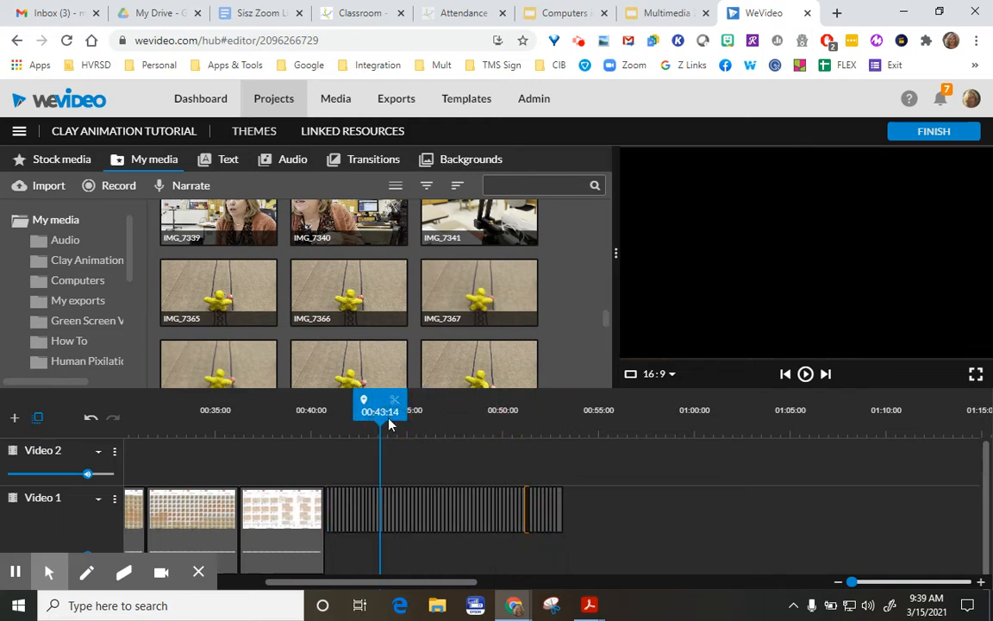
click(407, 496)
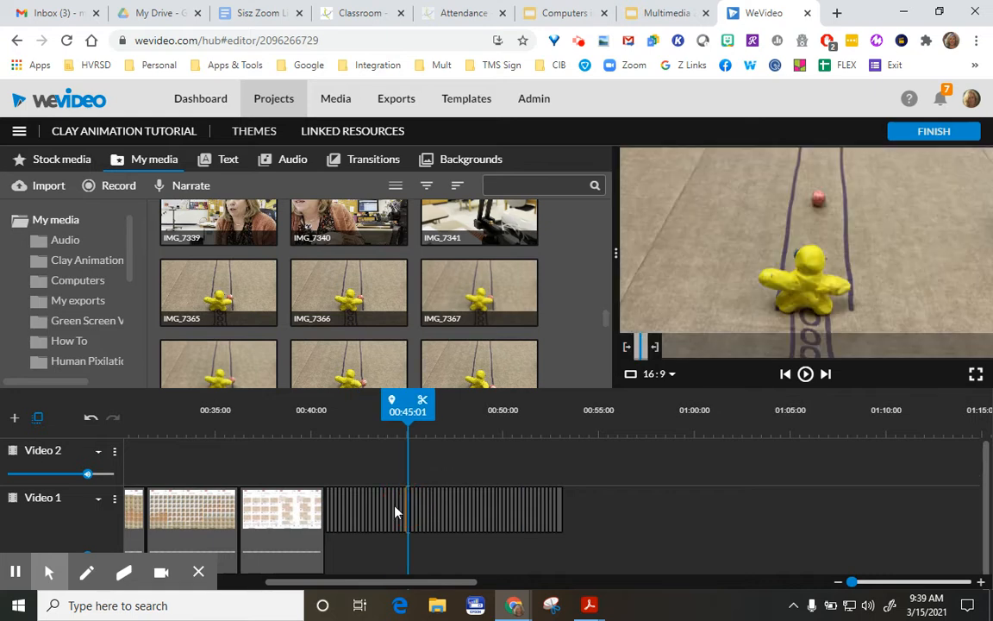
click(457, 517)
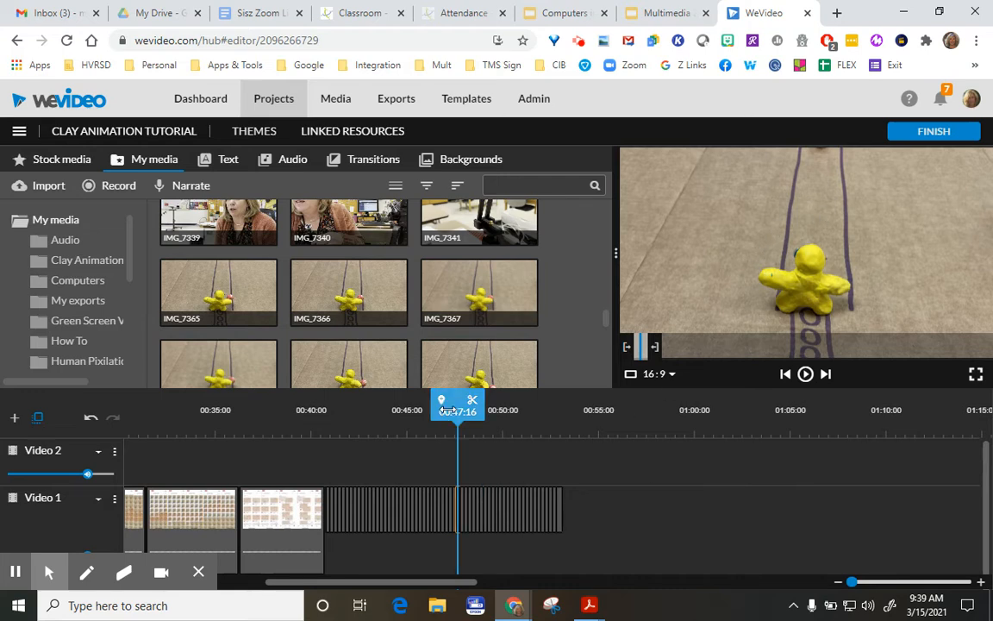
drag(458, 411, 481, 411)
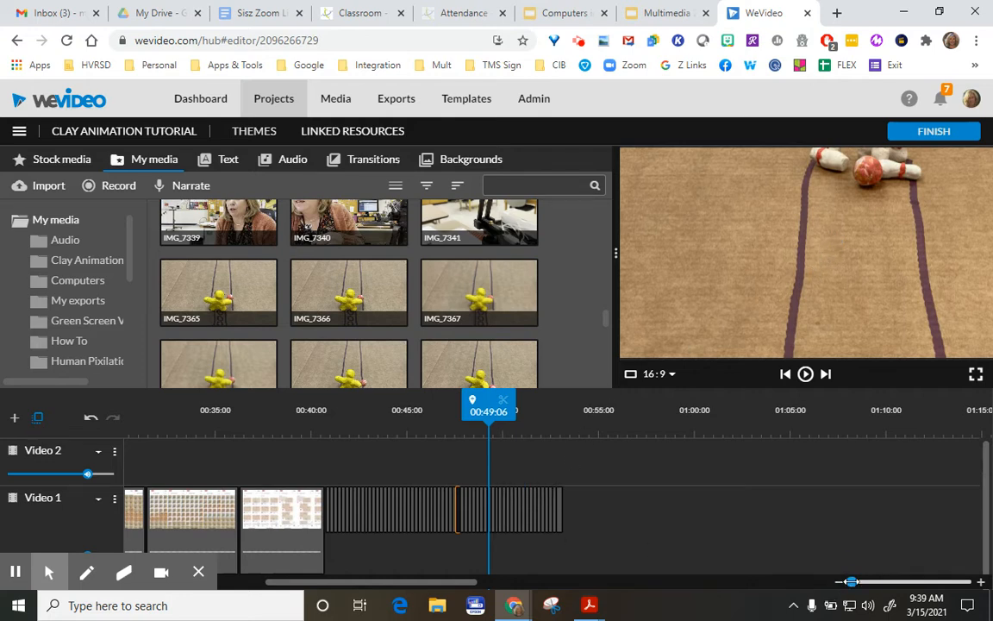
drag(851, 582, 888, 582)
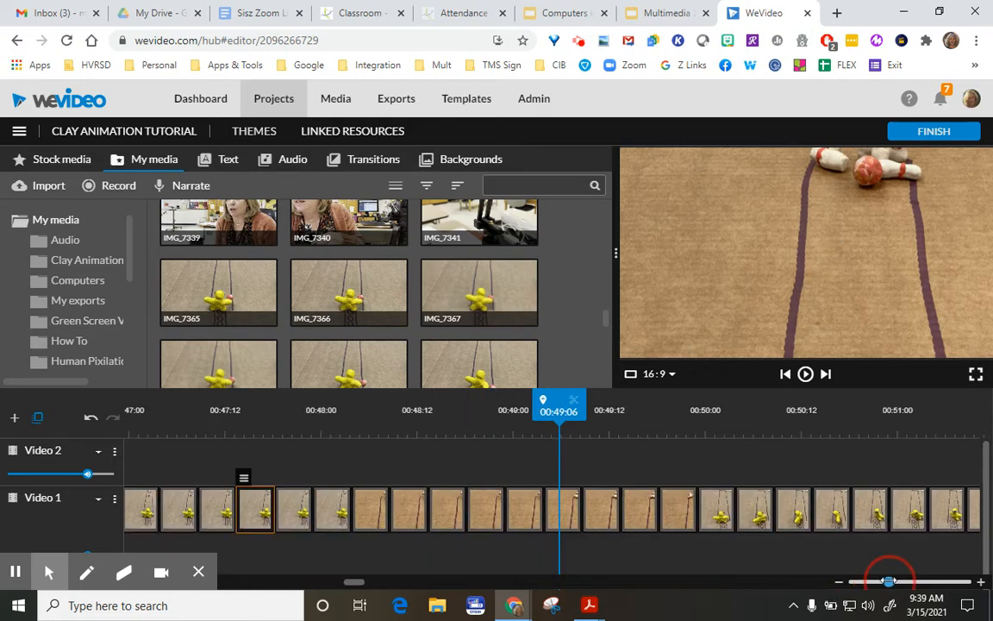
click(377, 516)
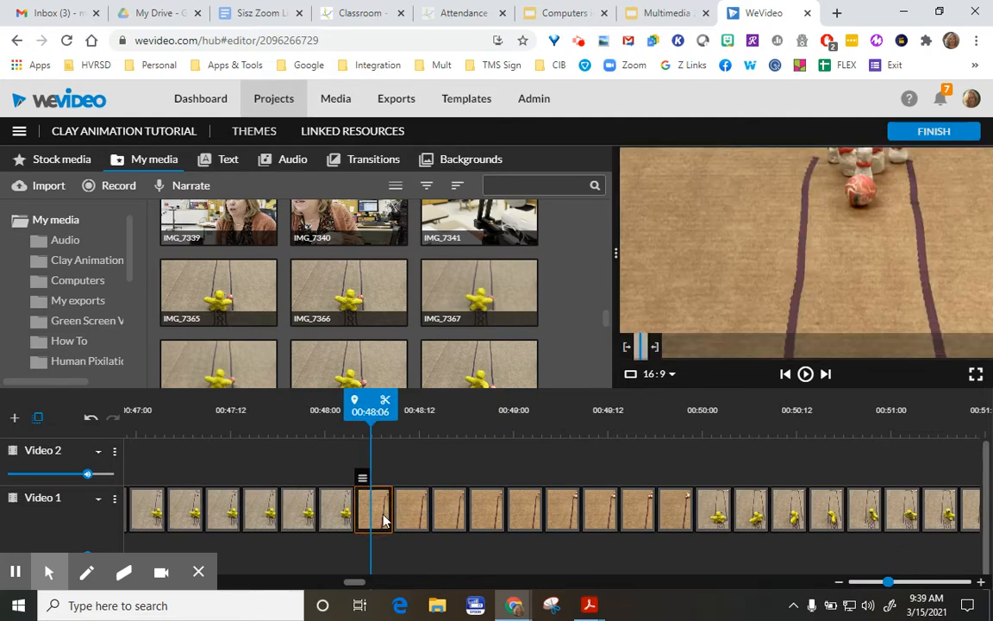
double_click(377, 516)
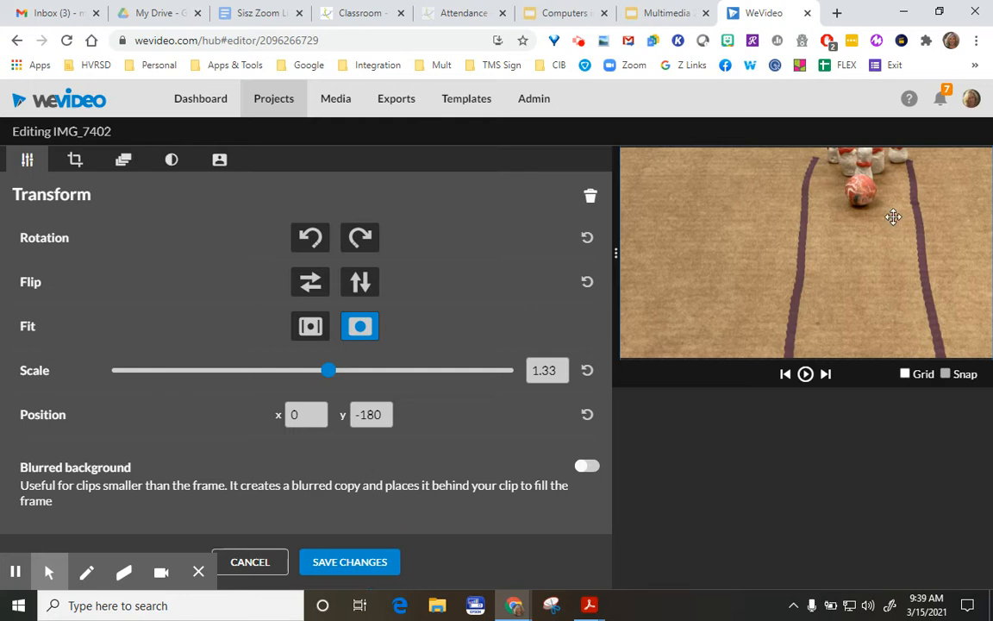
drag(893, 217, 833, 275)
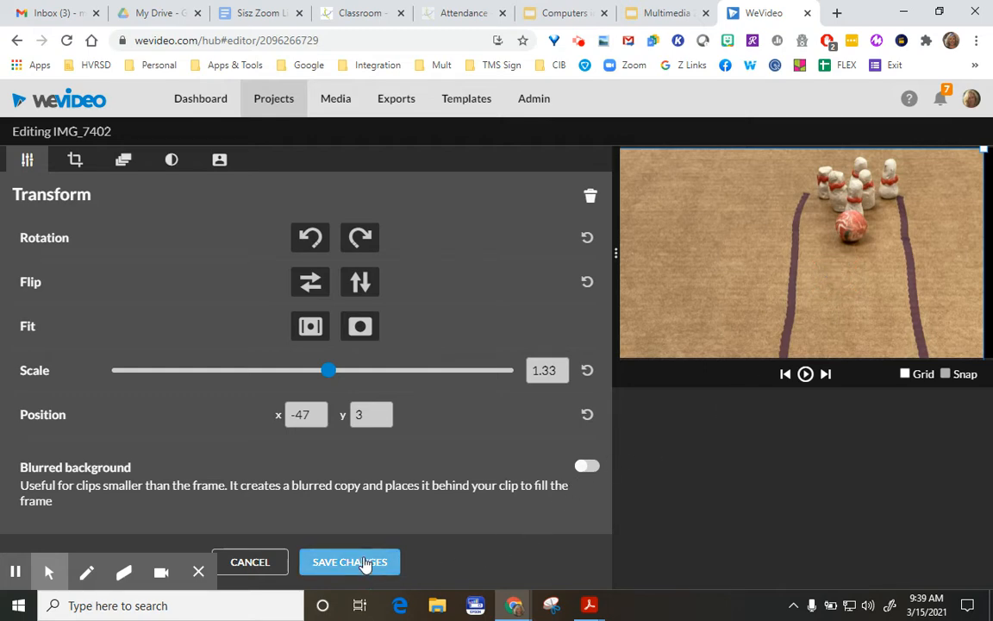
click(365, 562)
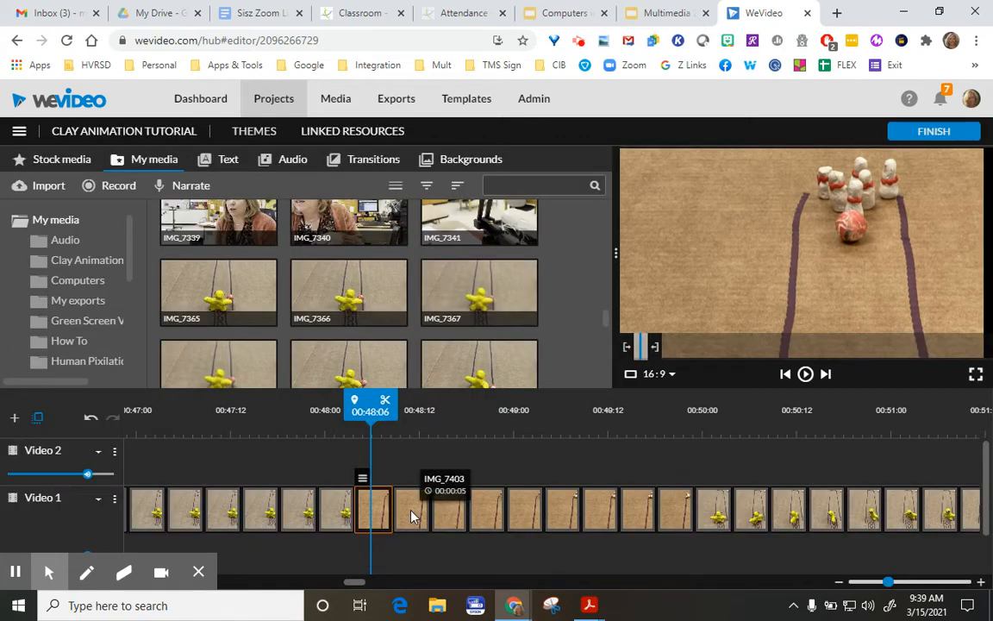
Reposition photo IMG_7403 within the frame to about x -23, y 7 and save the change.
double_click(412, 514)
drag(820, 225, 836, 251)
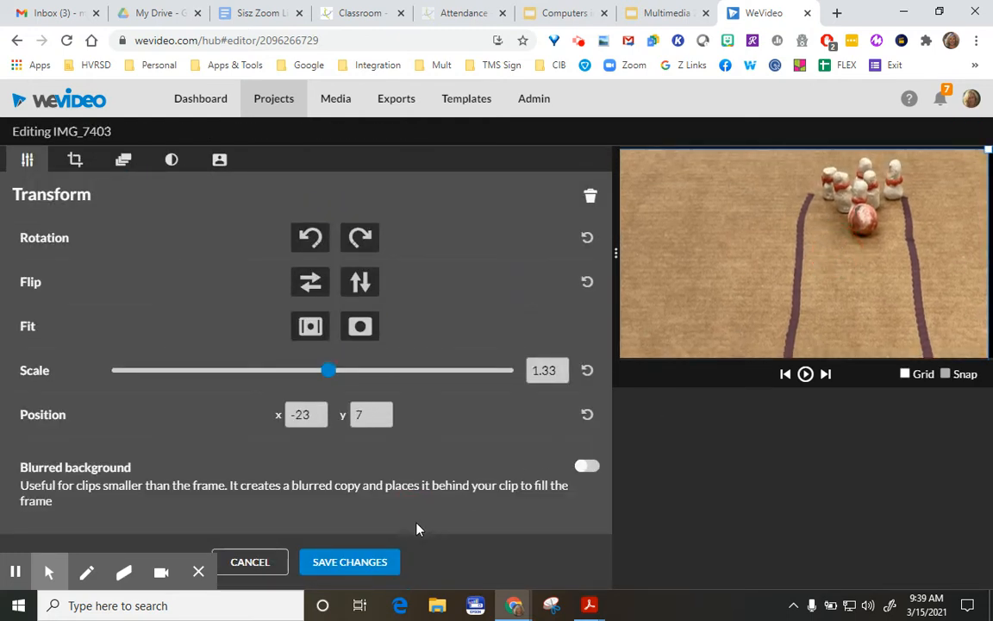
click(372, 567)
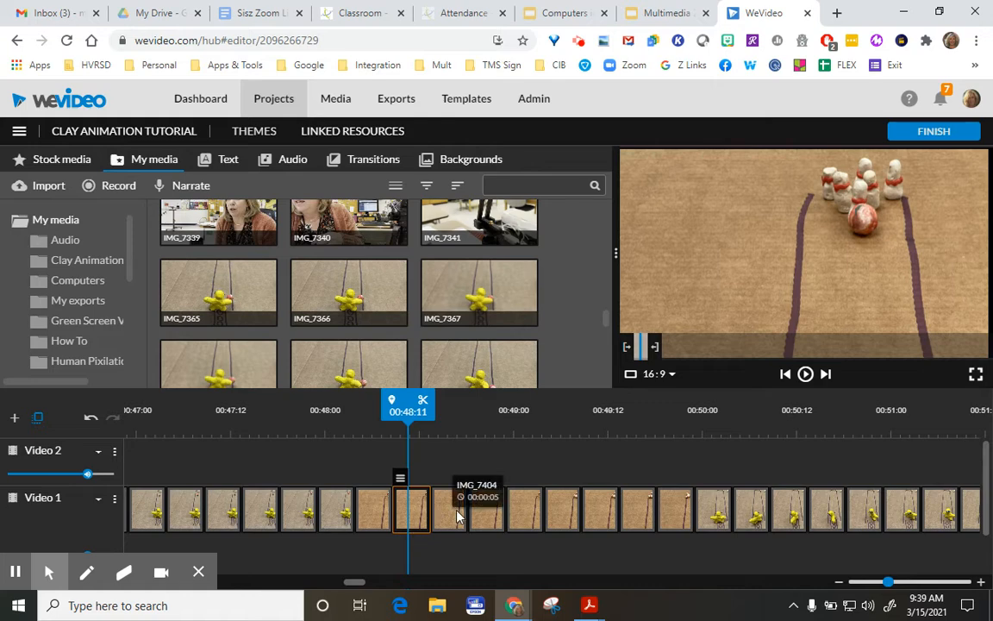
Reposition photo IMG_7404 within the frame to about x -31, y -8 and save the change.
double_click(455, 515)
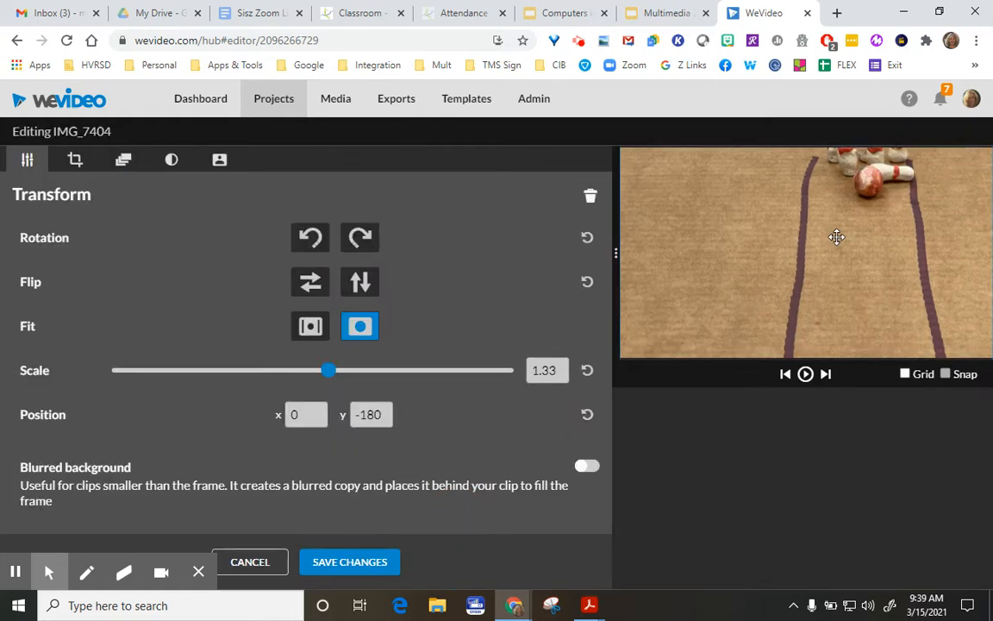
drag(836, 237, 832, 272)
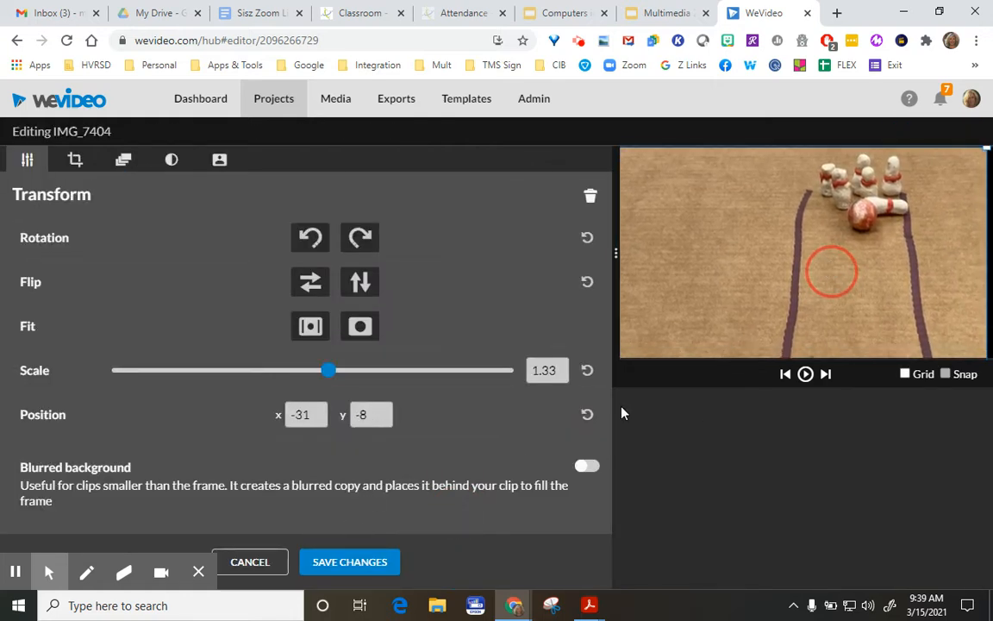
click(379, 562)
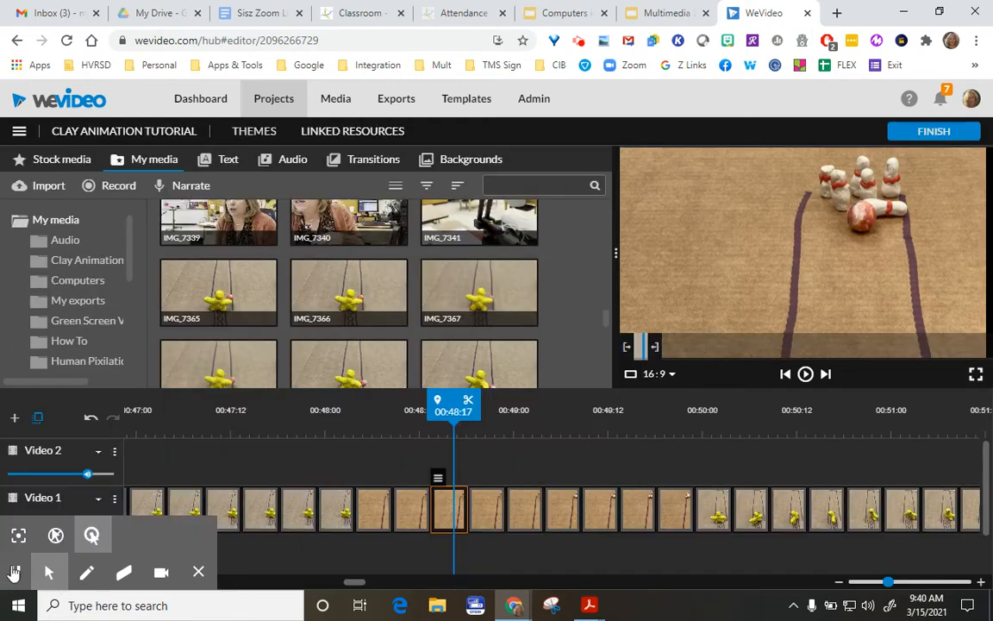
click(14, 573)
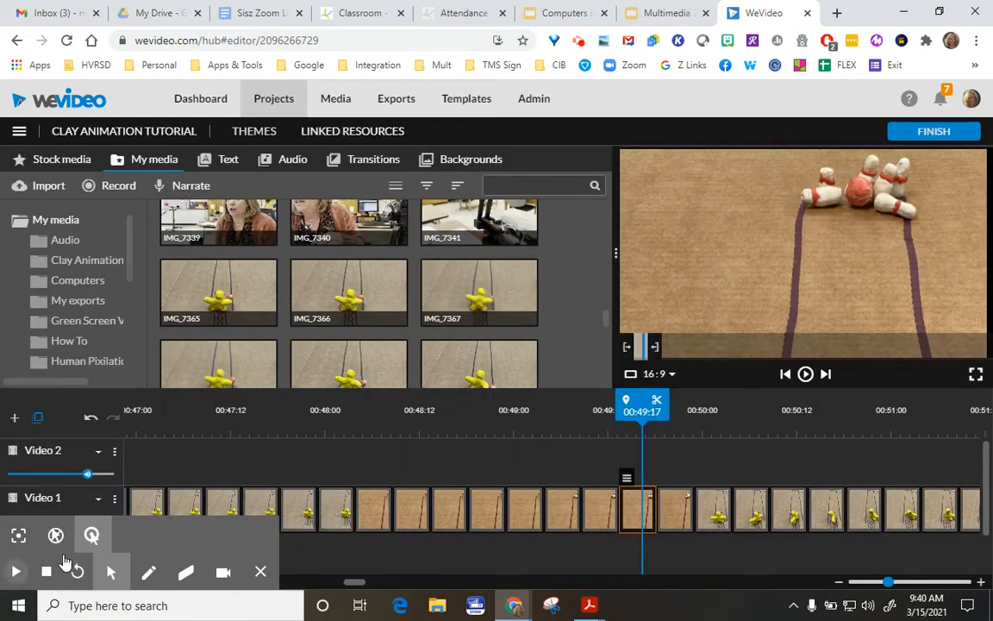
Move the last bowling-pin photo of the series down within its frame to match the others and save the change.
double_click(671, 510)
drag(753, 294, 747, 320)
click(365, 562)
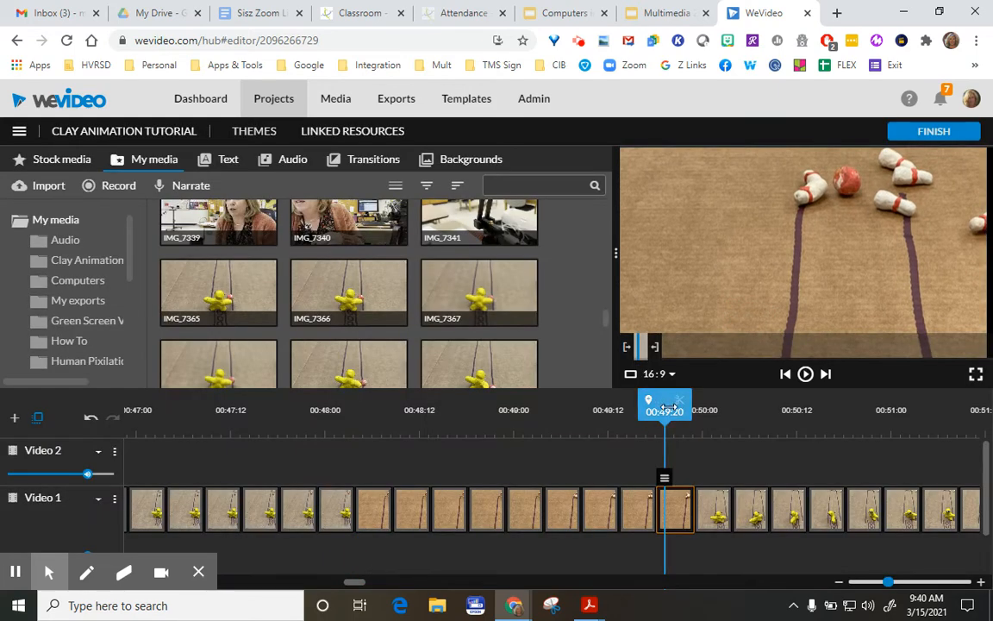
Play the clay photo sequence from its first photo to review the repositioned frames.
drag(671, 407, 657, 407)
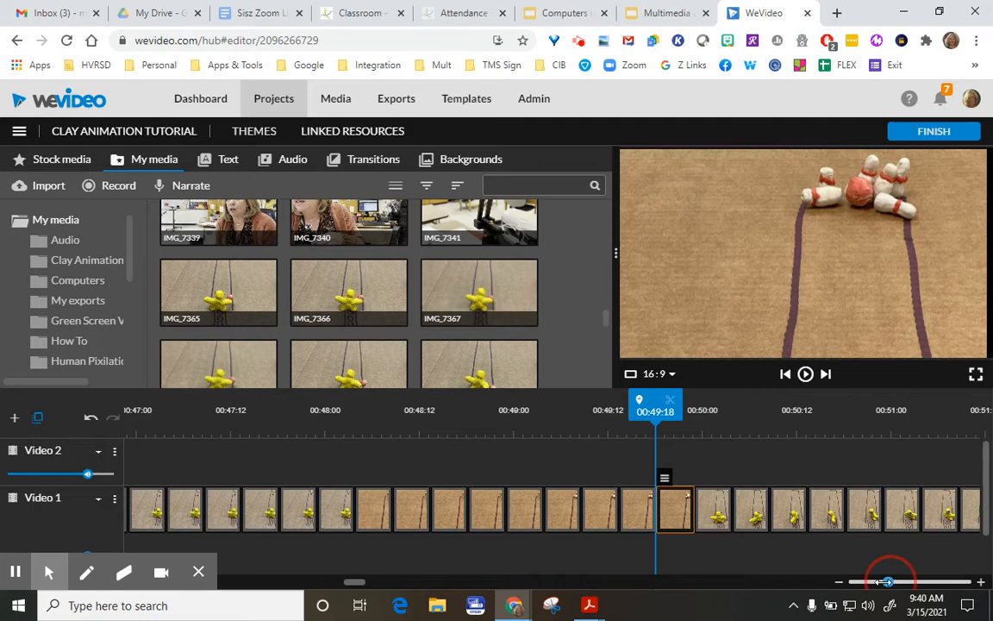
drag(888, 582, 866, 582)
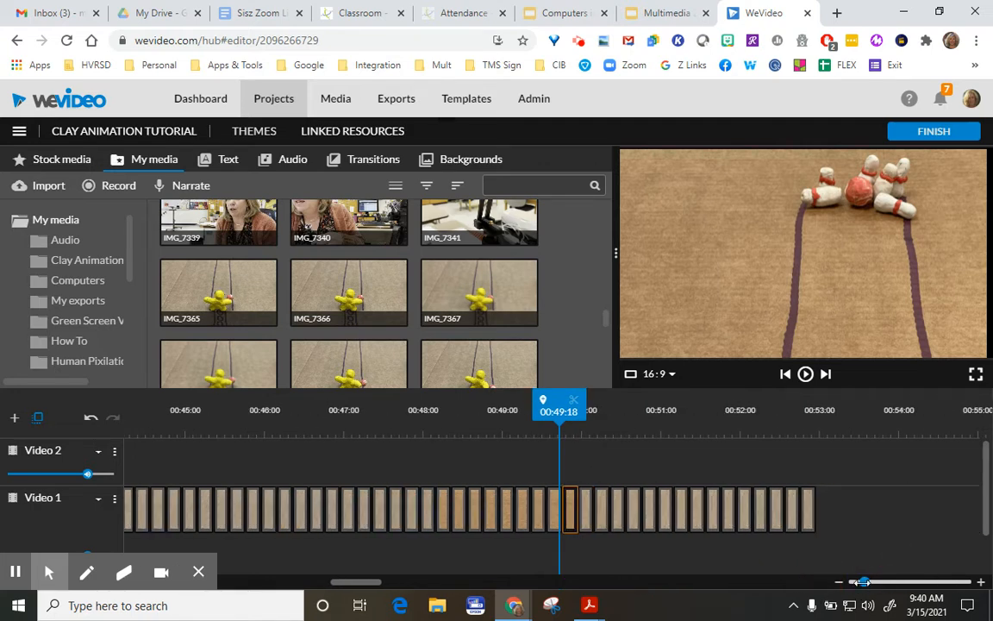
drag(865, 582, 857, 582)
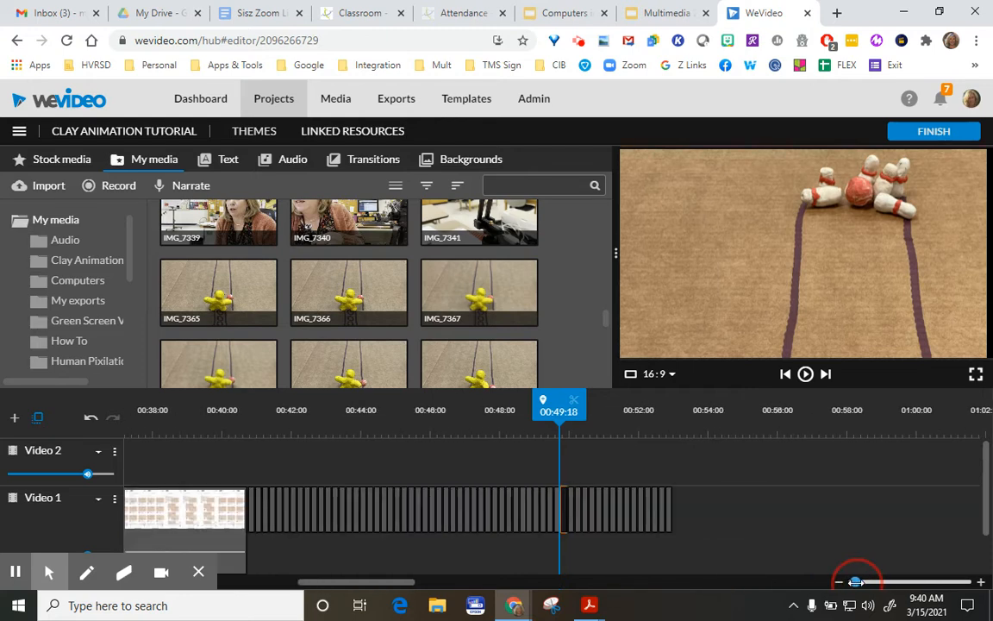
drag(769, 556, 376, 476)
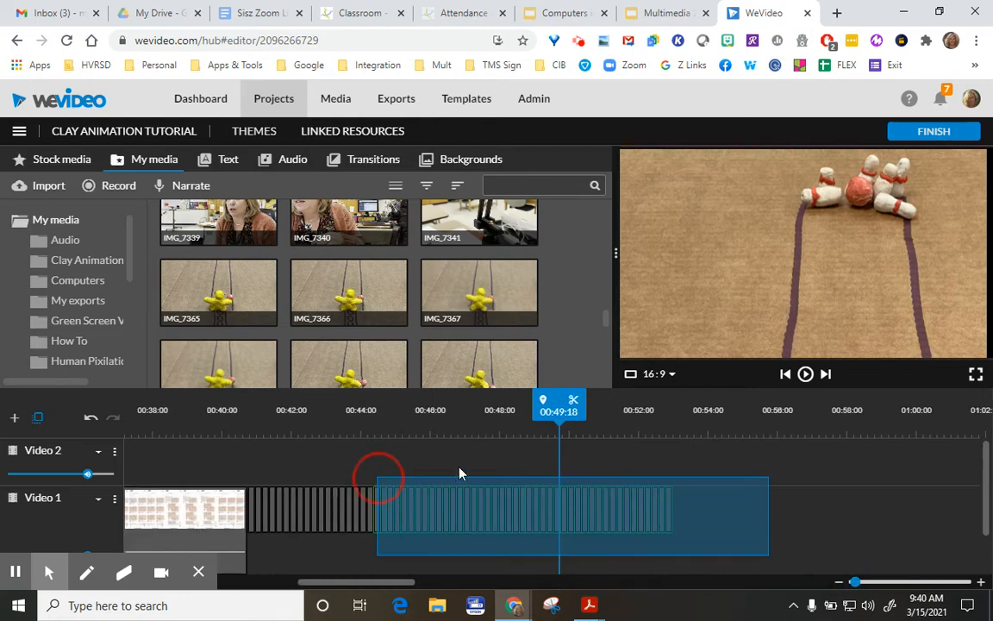
click(562, 427)
drag(562, 427, 243, 423)
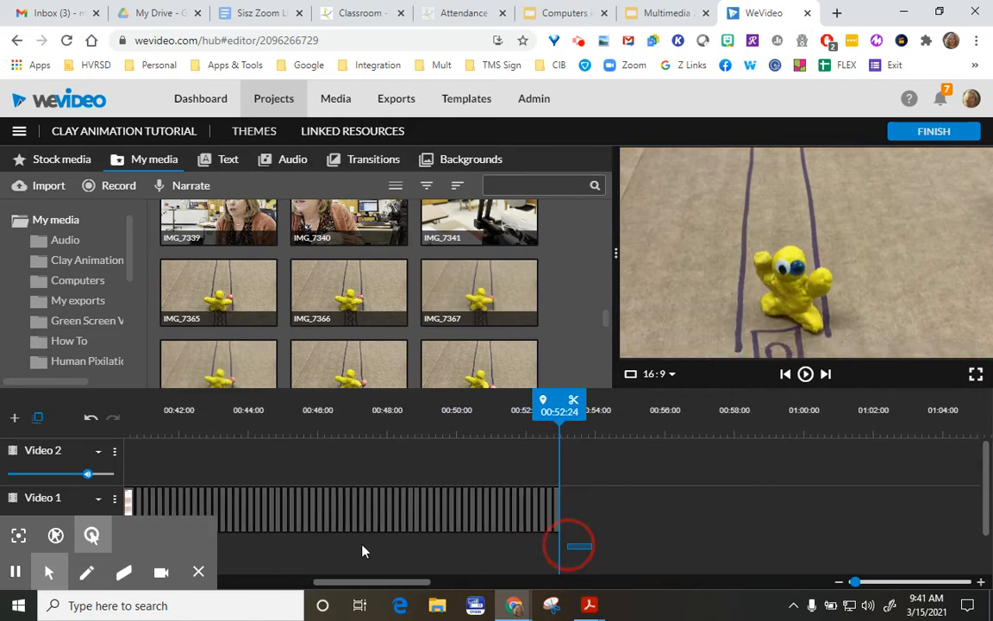
Set the duration of all clay photos on the Video 1 track to .1 seconds each and play the sequence.
click(172, 500)
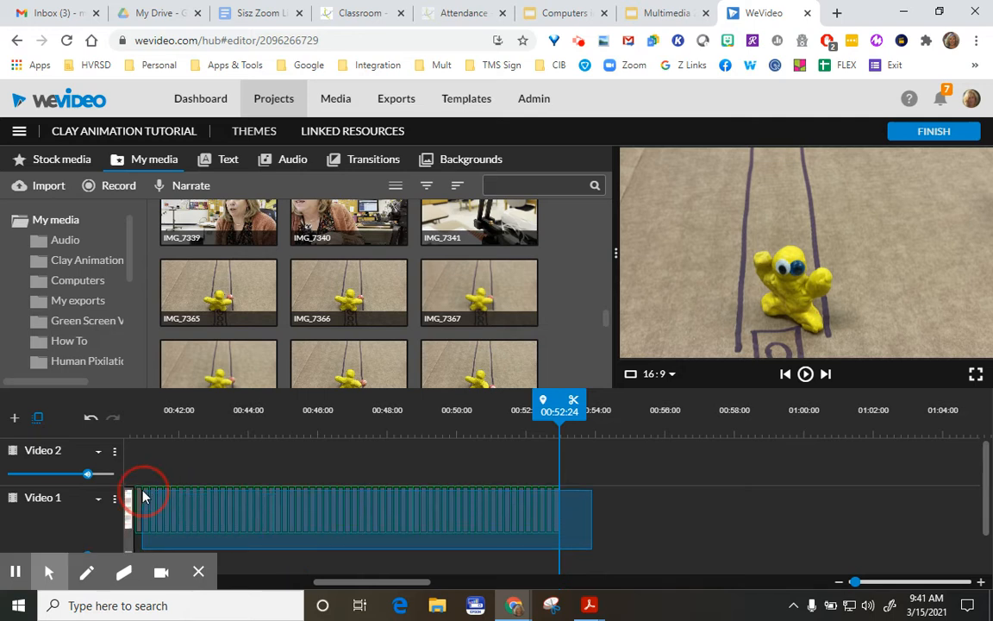
click(636, 513)
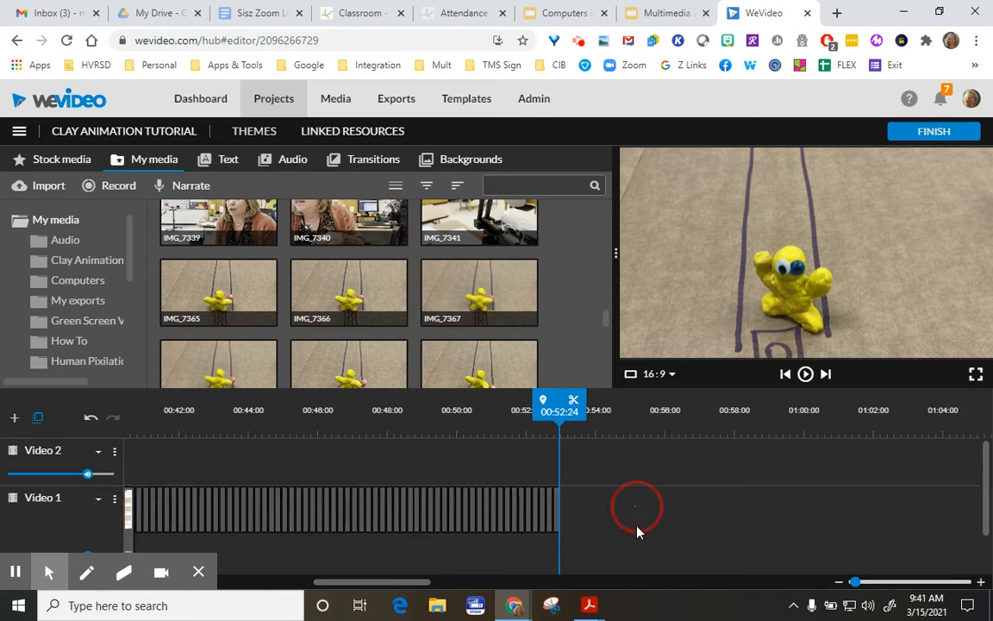
drag(395, 583, 359, 593)
drag(879, 537, 415, 485)
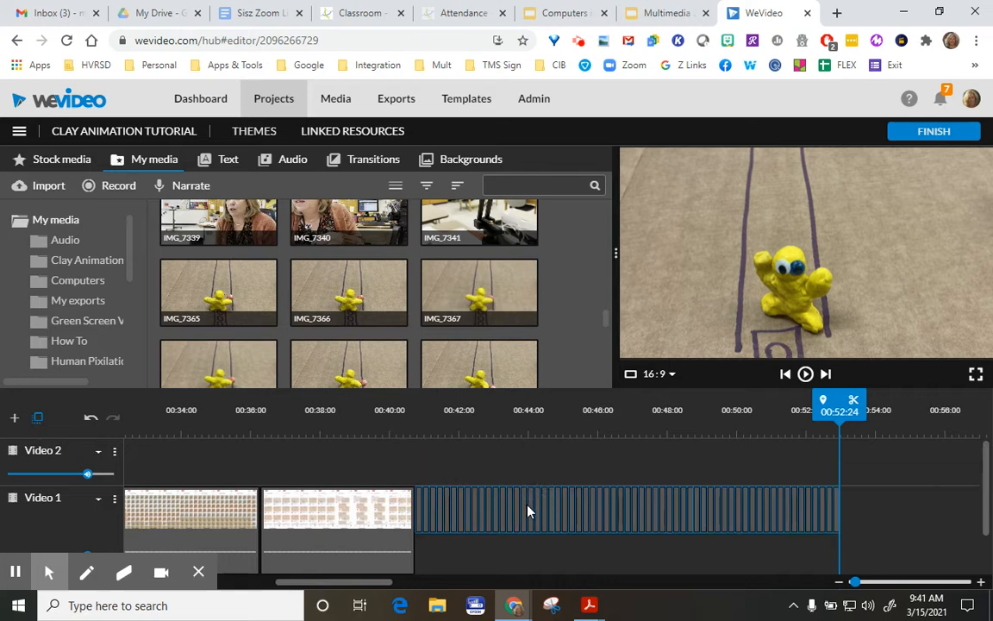
right_click(528, 509)
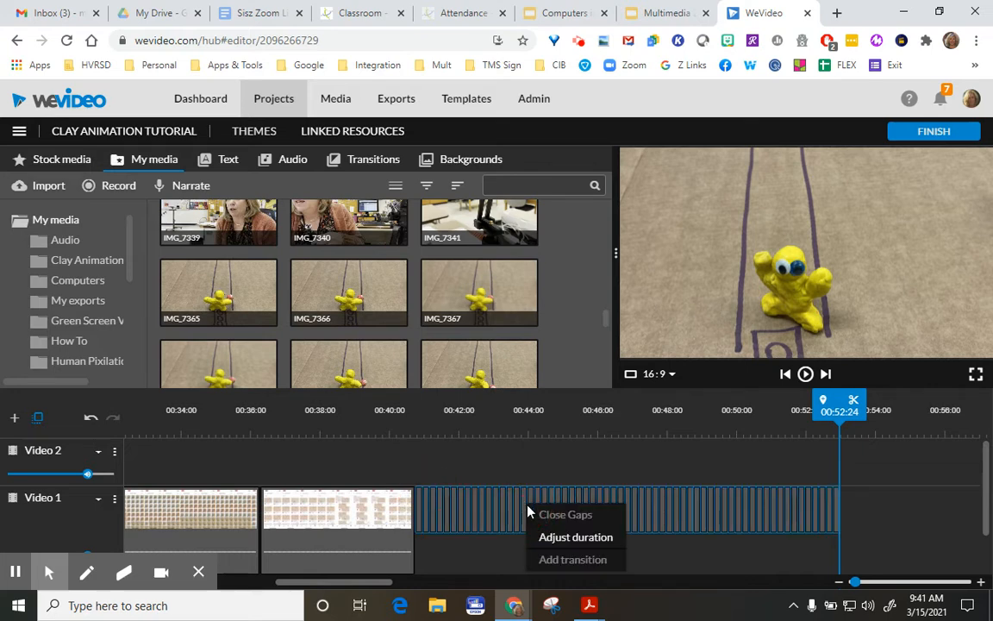
click(571, 541)
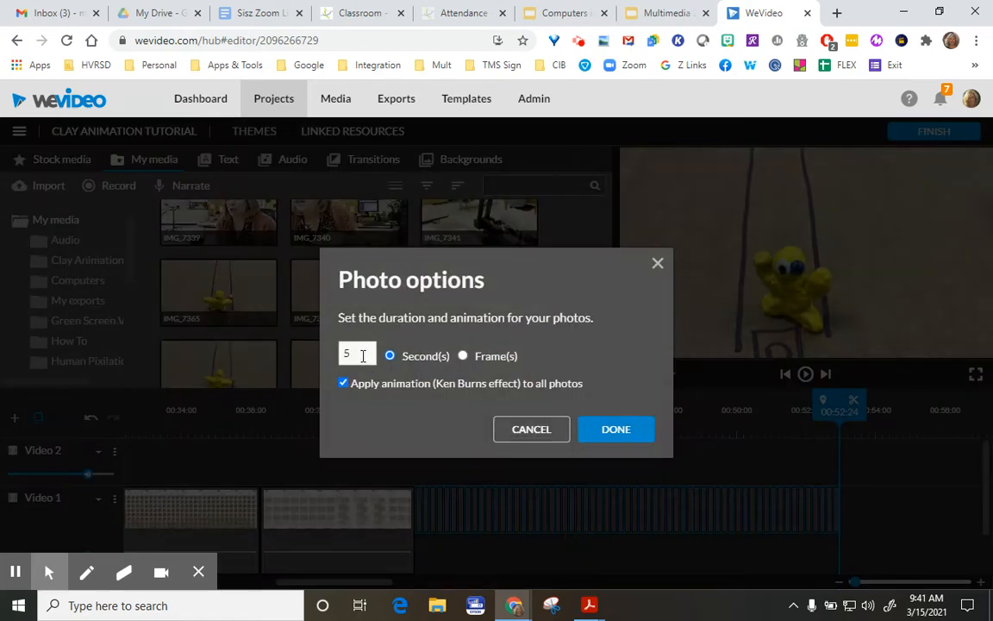
drag(363, 355, 319, 355)
key(BackSpace)
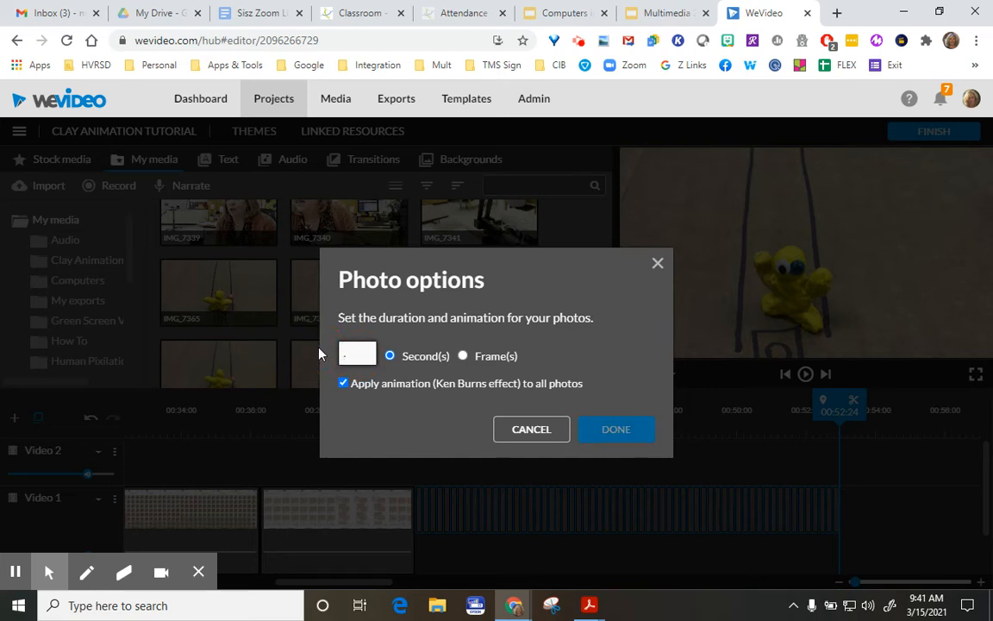
text(.1)
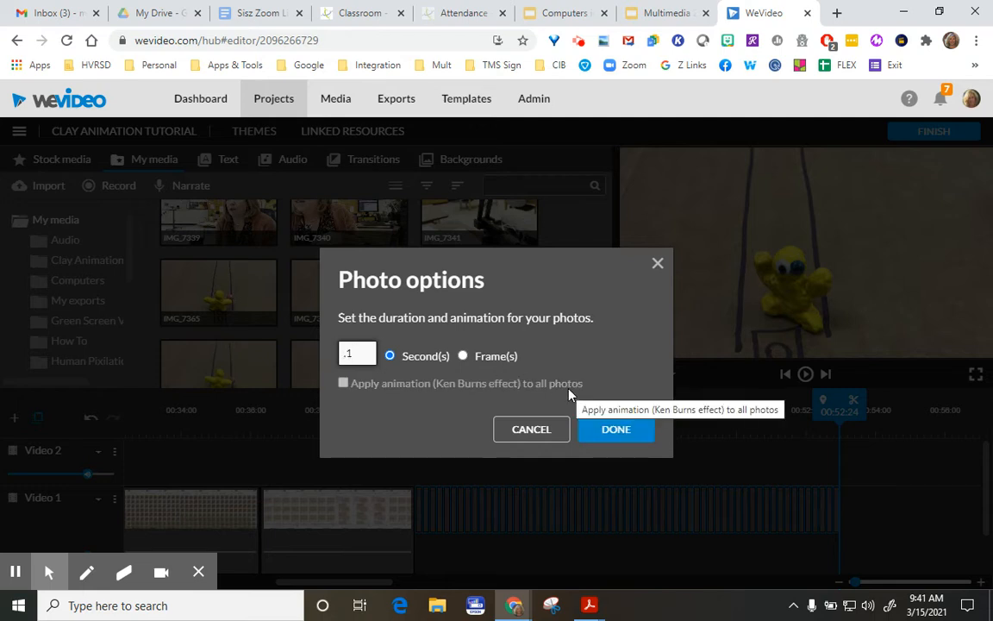
click(614, 431)
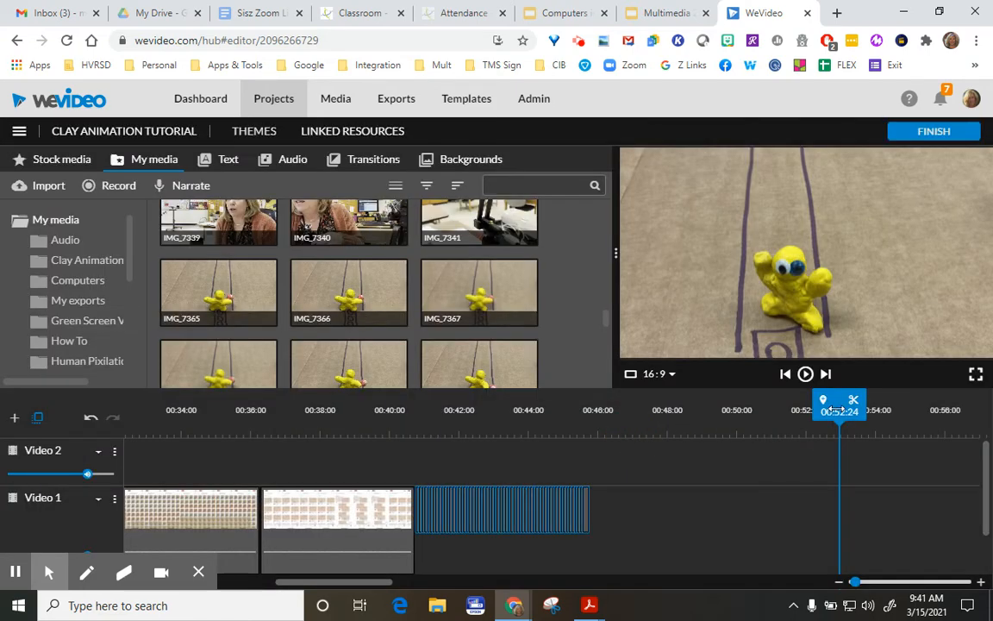
drag(835, 411, 413, 427)
key(space)
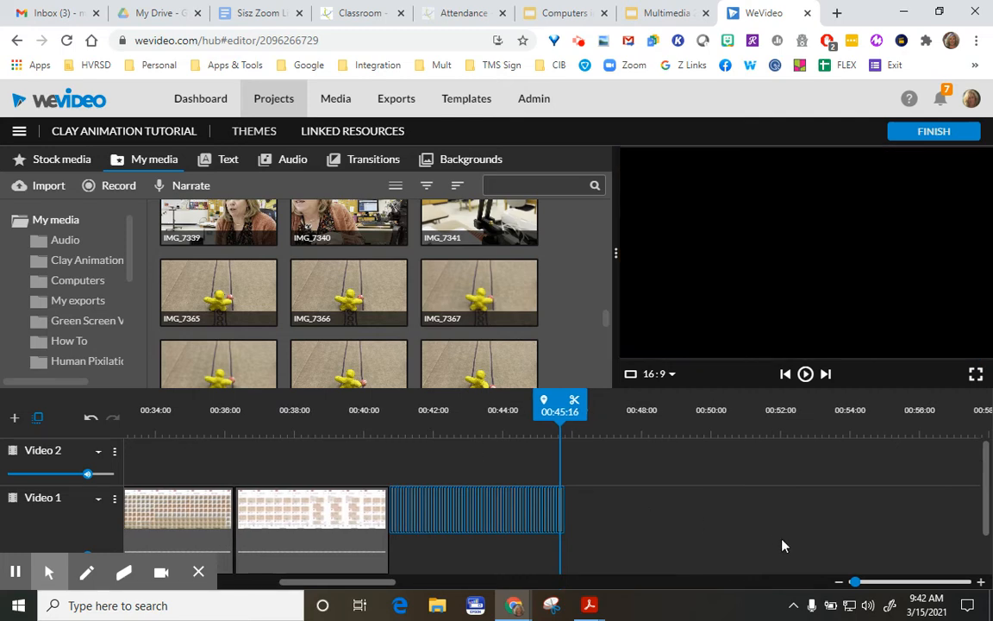
Set the duration of all clay photos on the Video 1 track to .15 seconds each.
drag(450, 496, 400, 499)
right_click(451, 507)
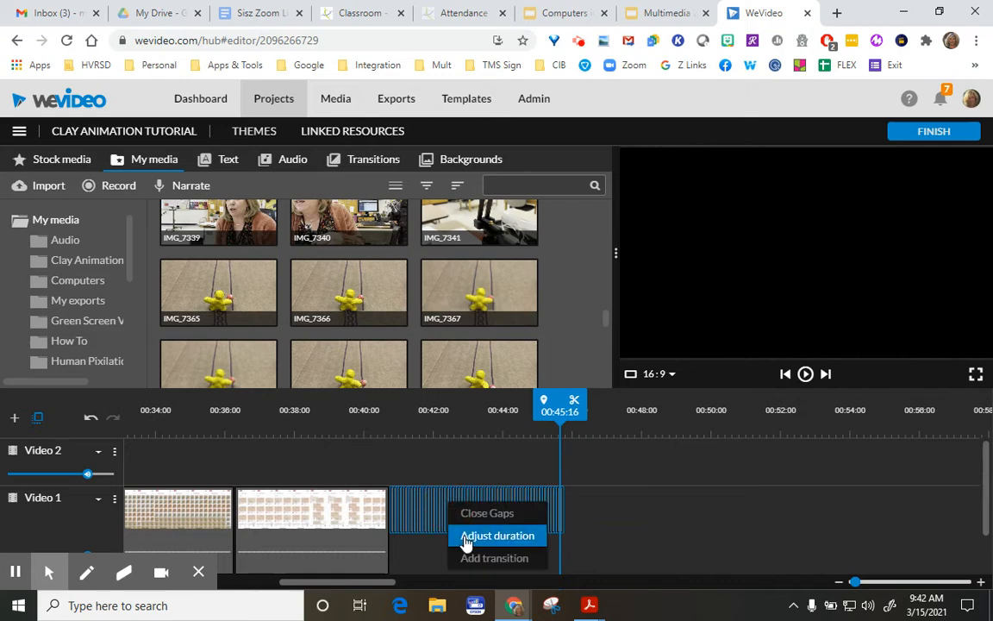
click(465, 539)
double_click(365, 353)
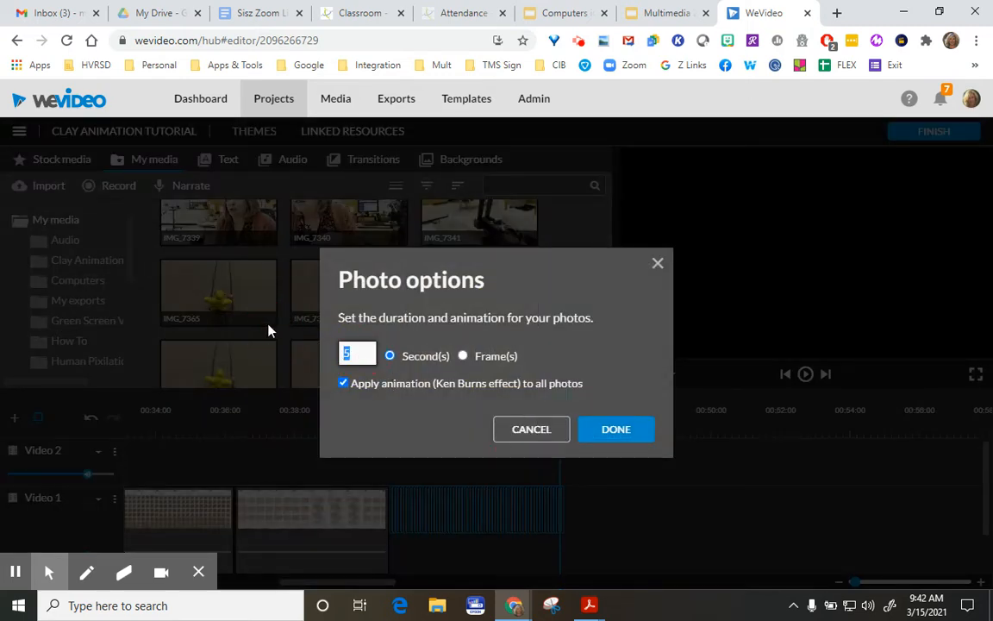
text(.15)
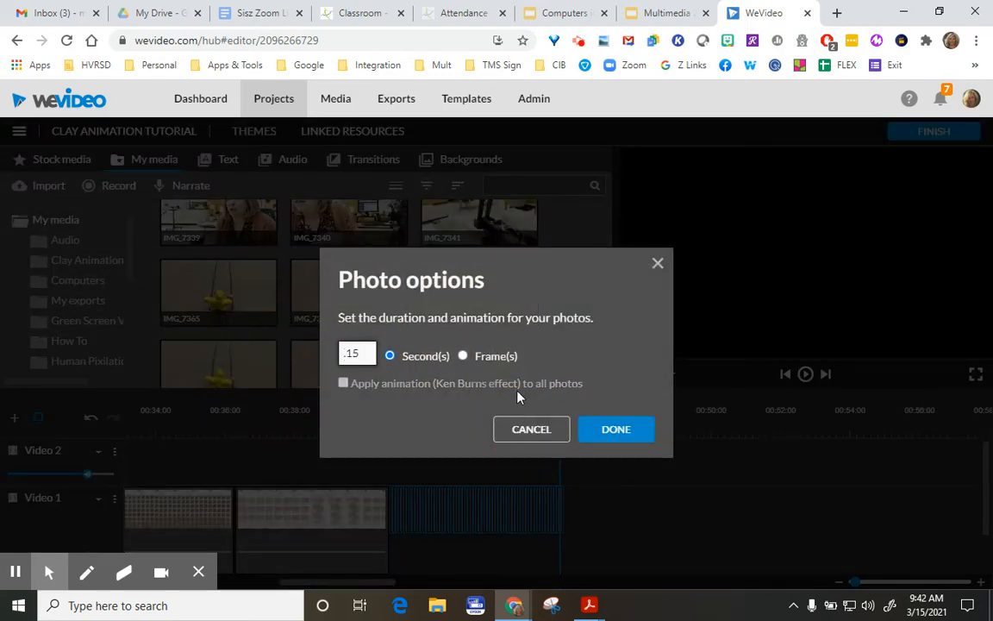
click(647, 434)
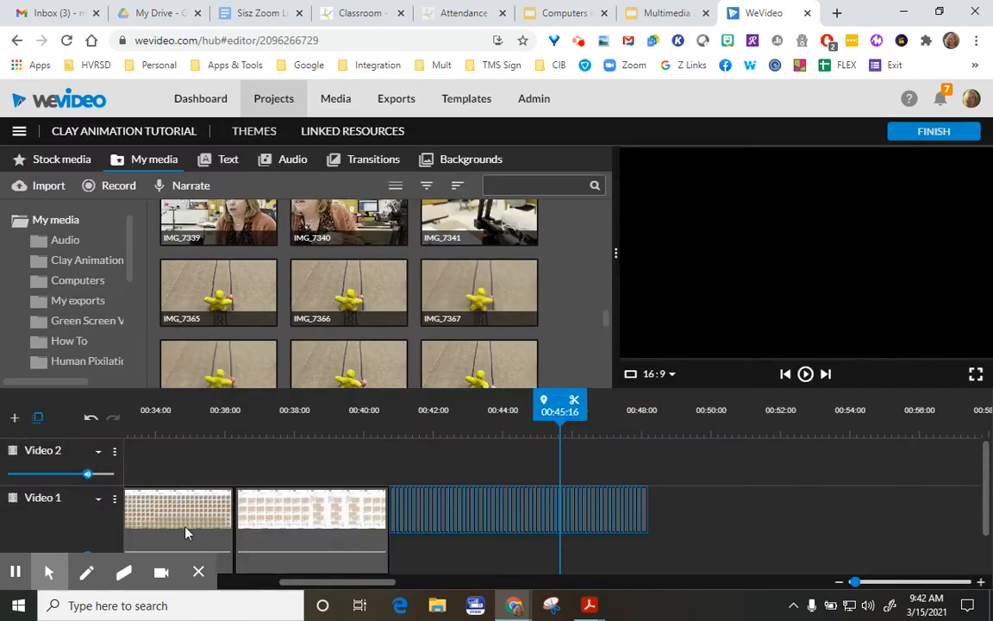
click(16, 572)
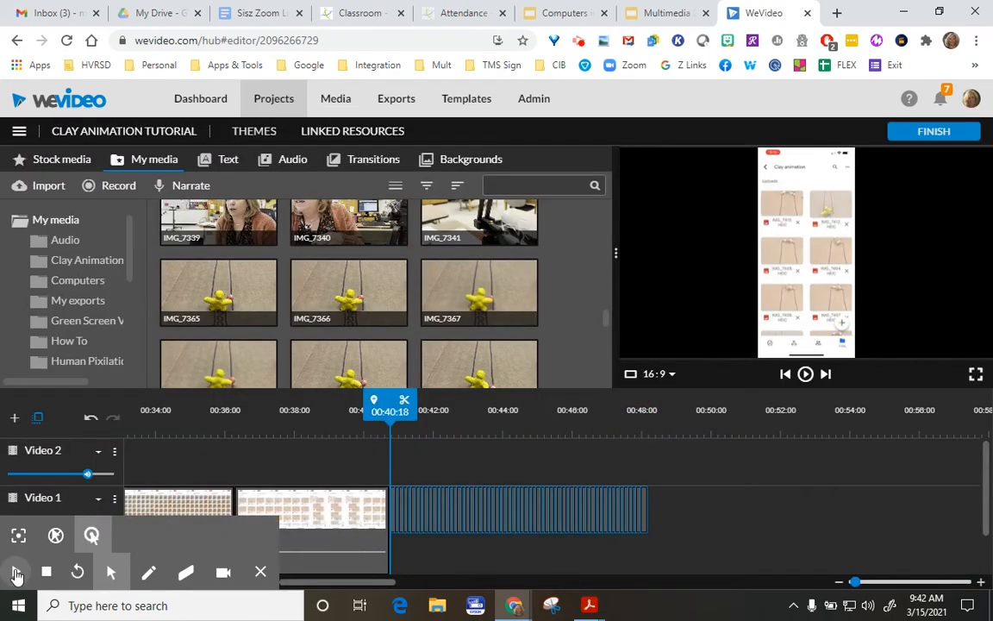
Play the clay photo sequence from its first photo to review the new photo durations.
click(15, 572)
key(space)
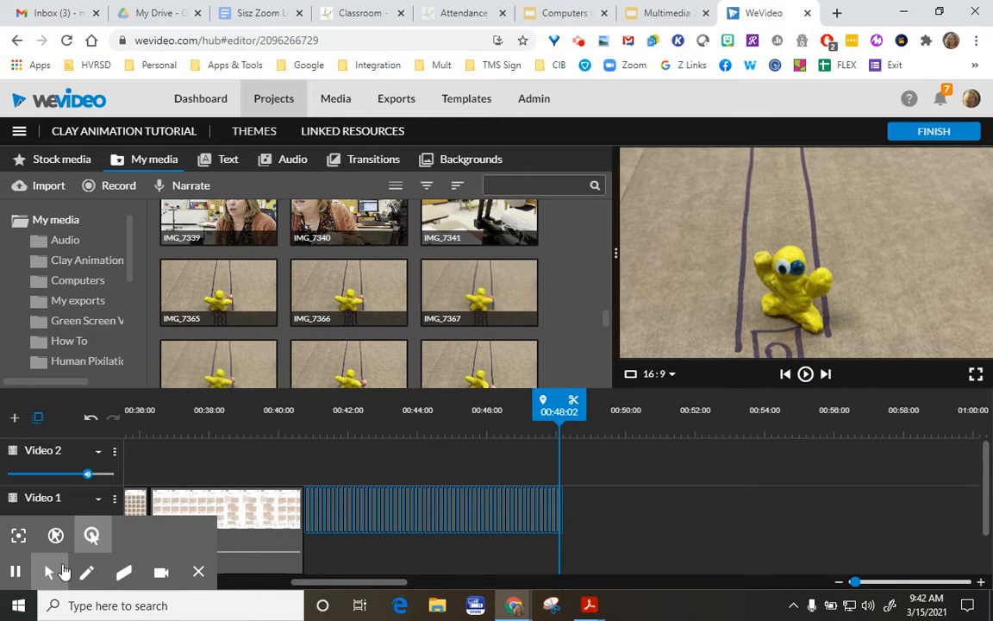
Browse the Static and In season text titles for a suitable opening title.
click(229, 162)
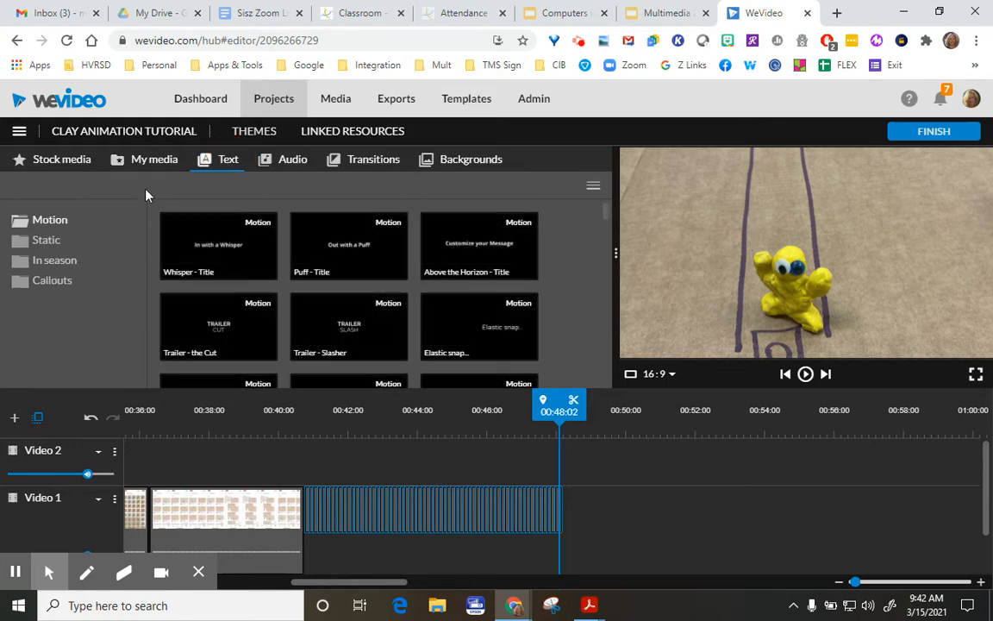
click(38, 237)
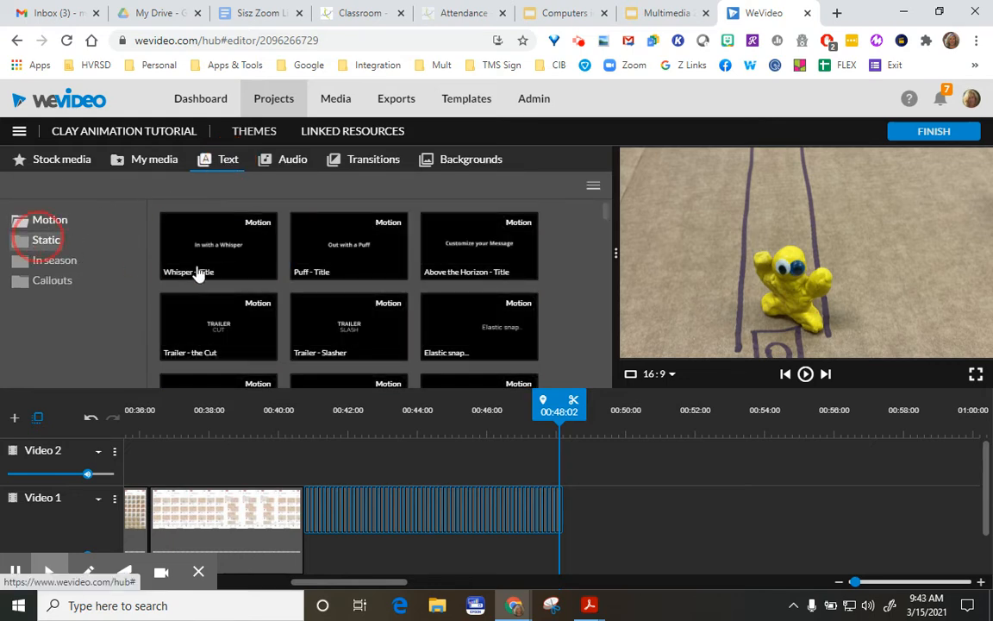
click(34, 260)
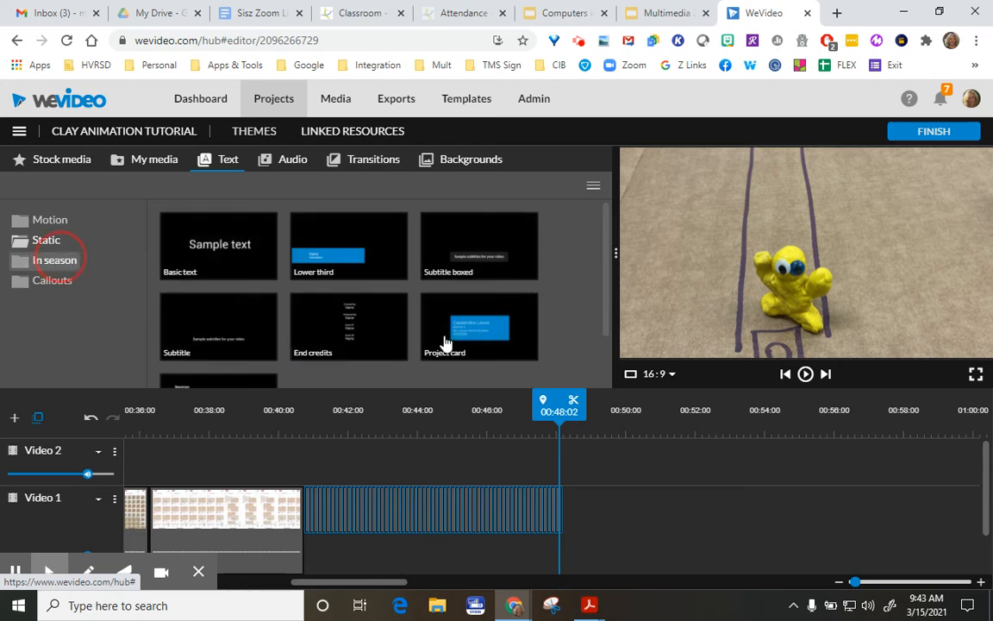
scroll(425, 312, down, 5)
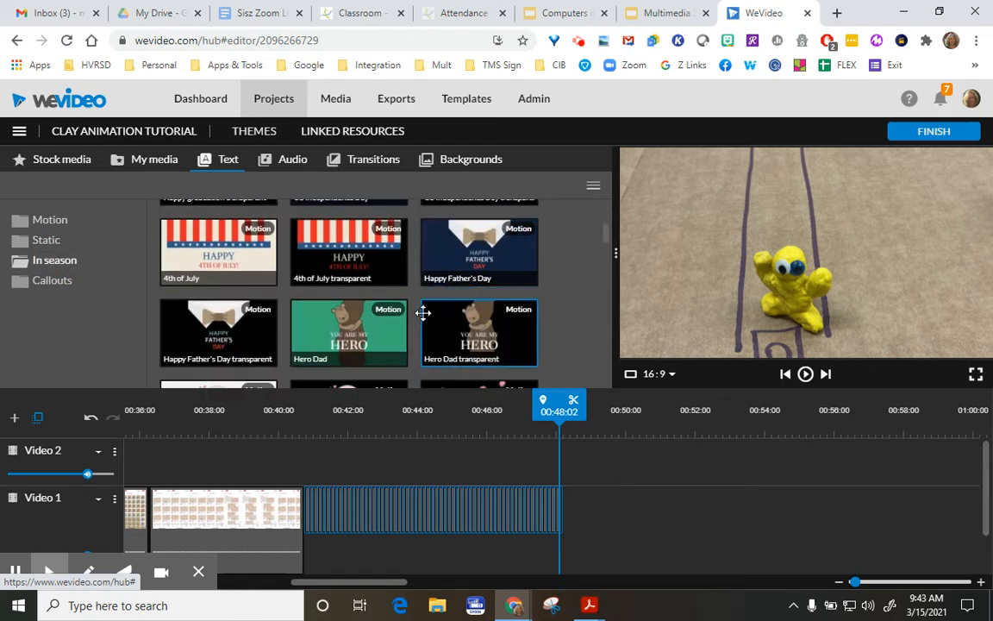
scroll(423, 313, down, 2)
scroll(421, 313, up, 4)
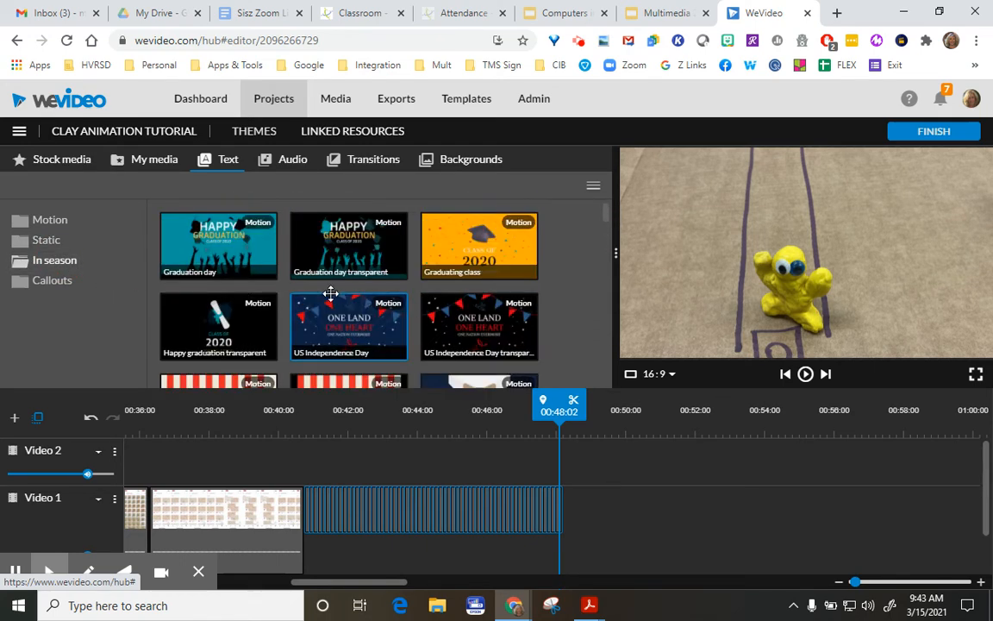
Insert the Progress - Title motion title on Video 1 before the first clay photo, pushing the photos back.
click(57, 218)
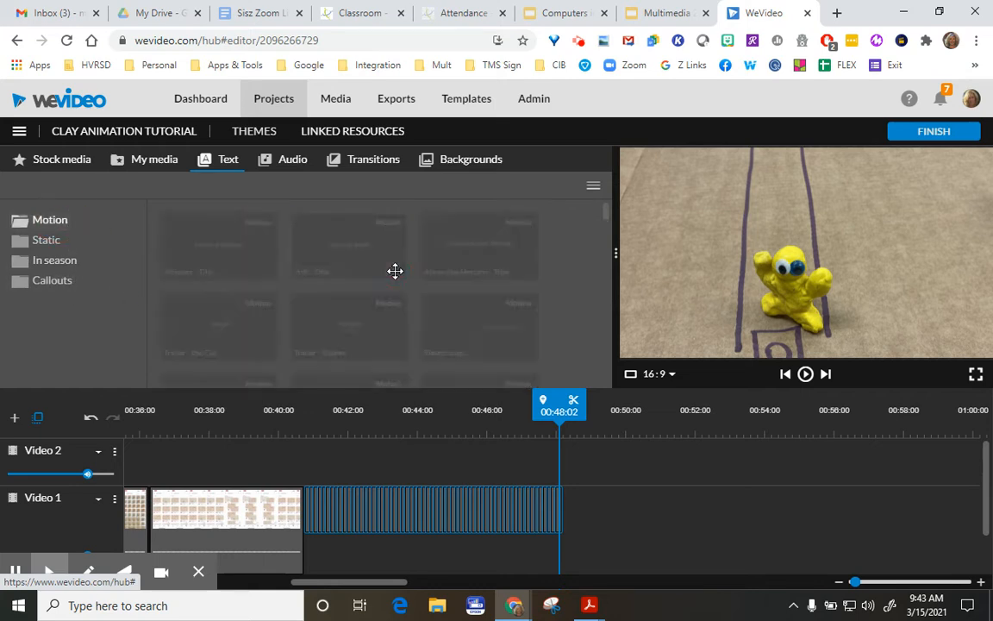
scroll(414, 299, down, 5)
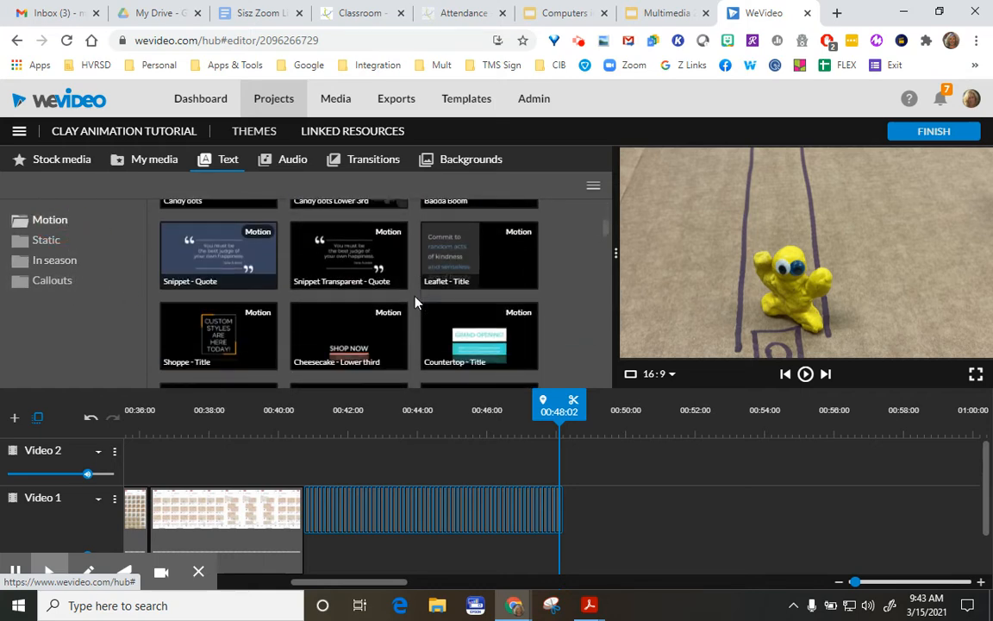
scroll(415, 302, down, 3)
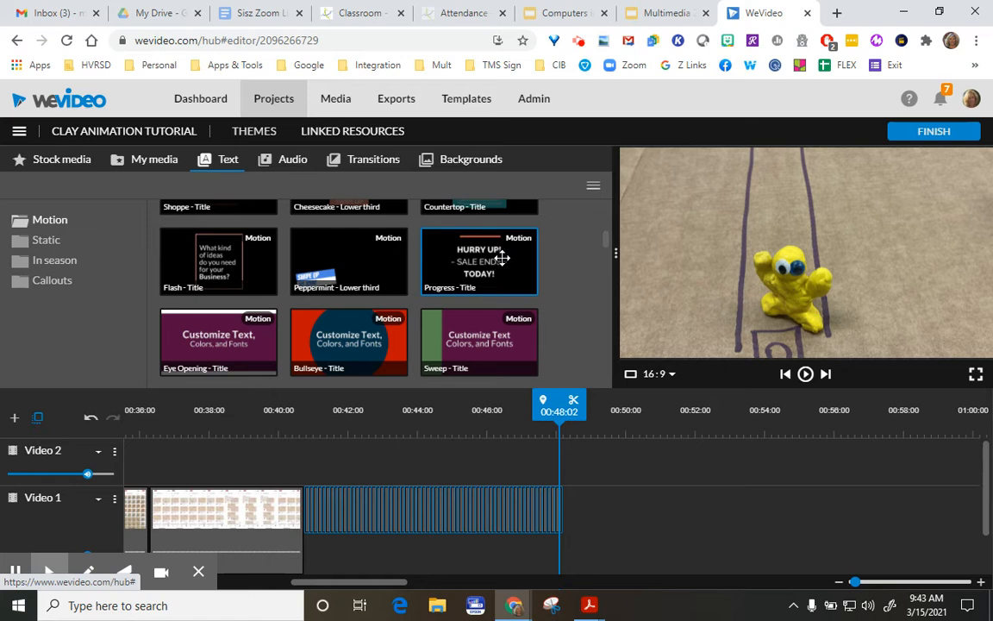
drag(501, 258, 323, 500)
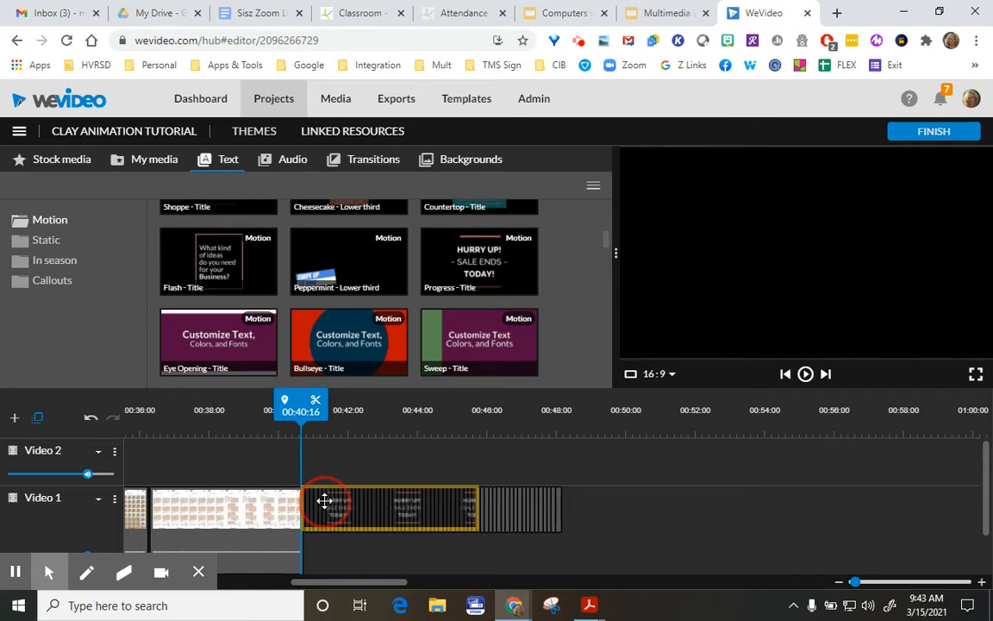
drag(324, 501, 328, 506)
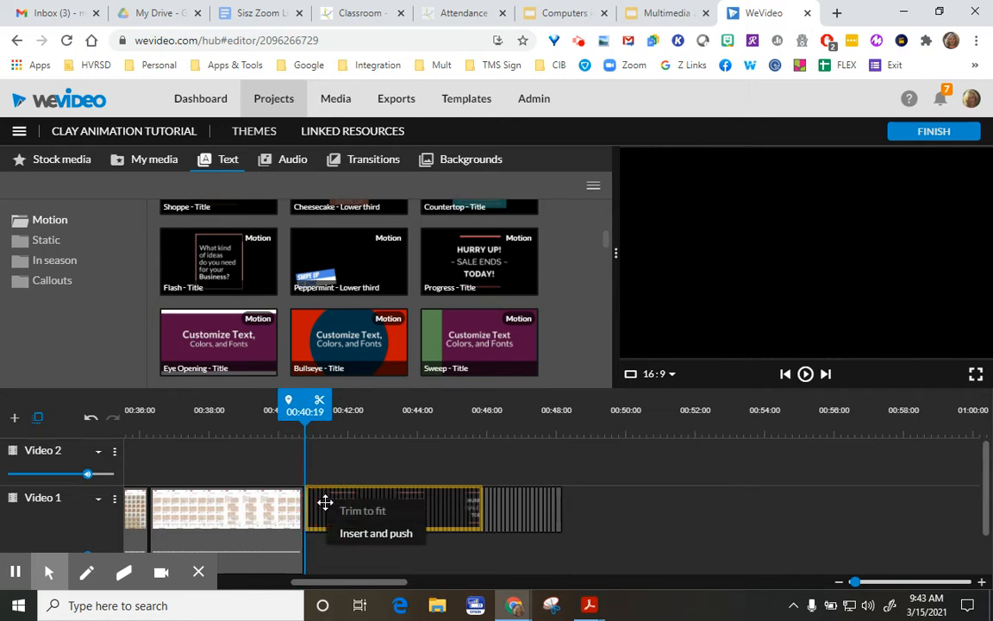
click(357, 536)
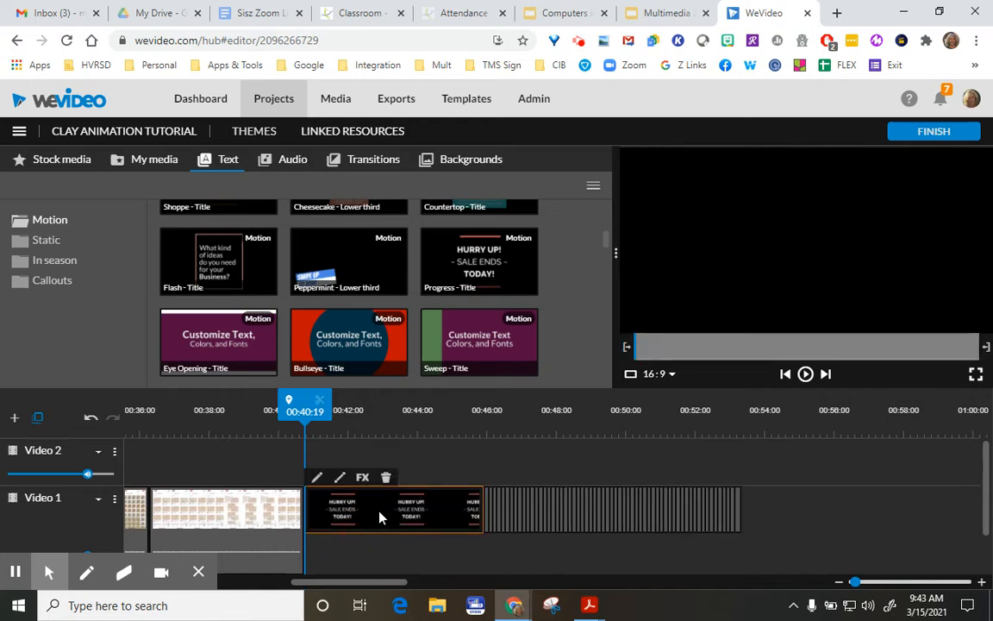
Set the three text lines of the opening title to "Bowling", "Super" and "Star!".
double_click(379, 517)
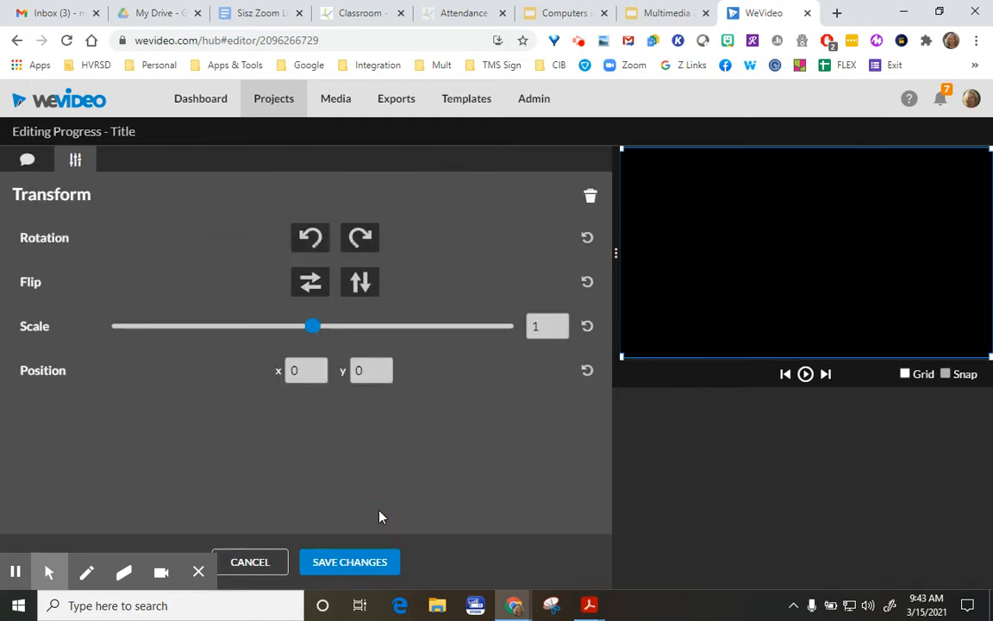
click(24, 161)
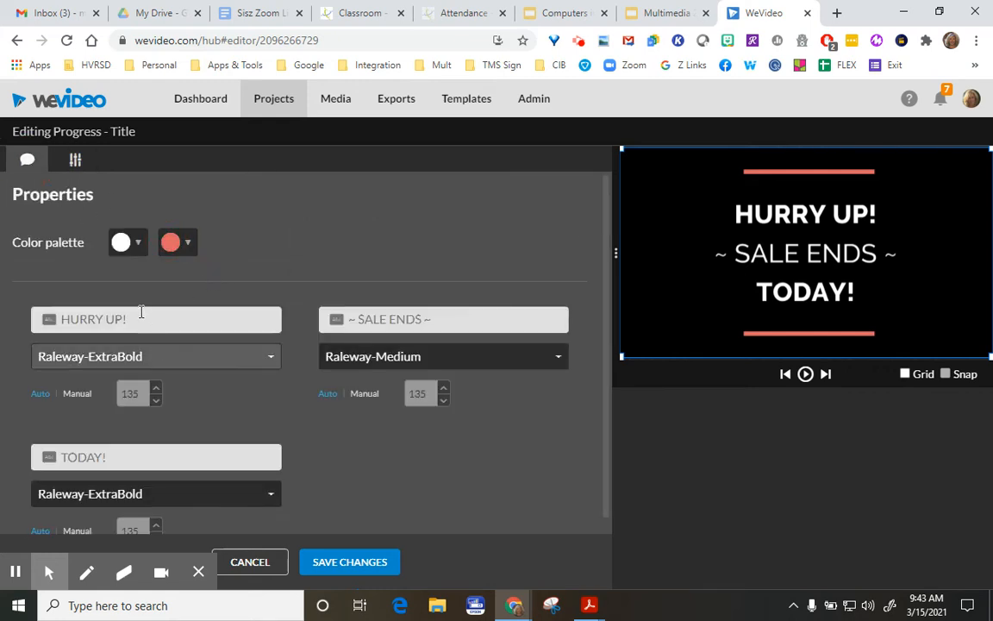
click(125, 315)
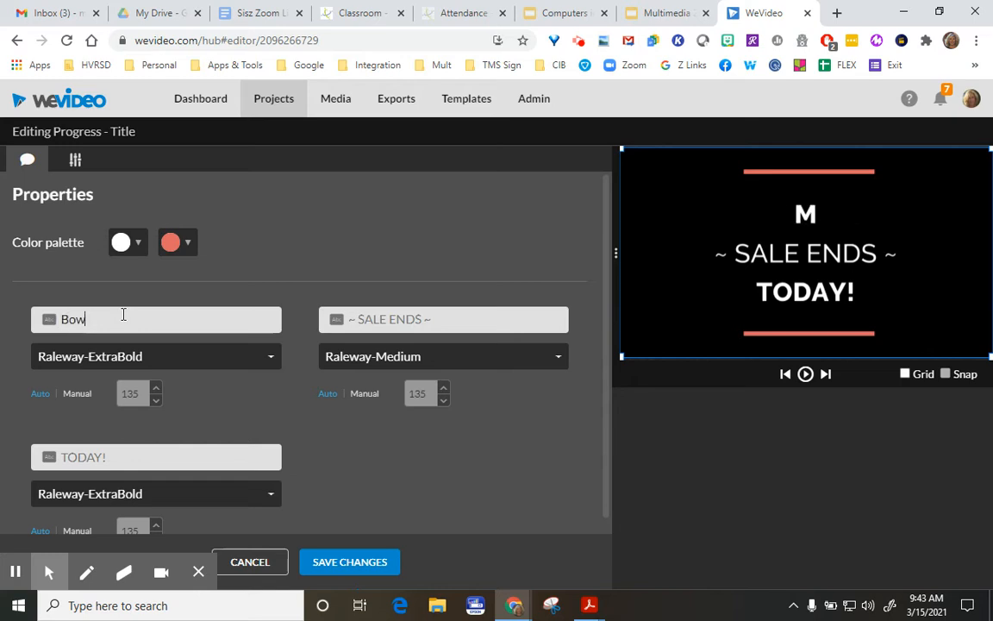
click(390, 313)
text(Super)
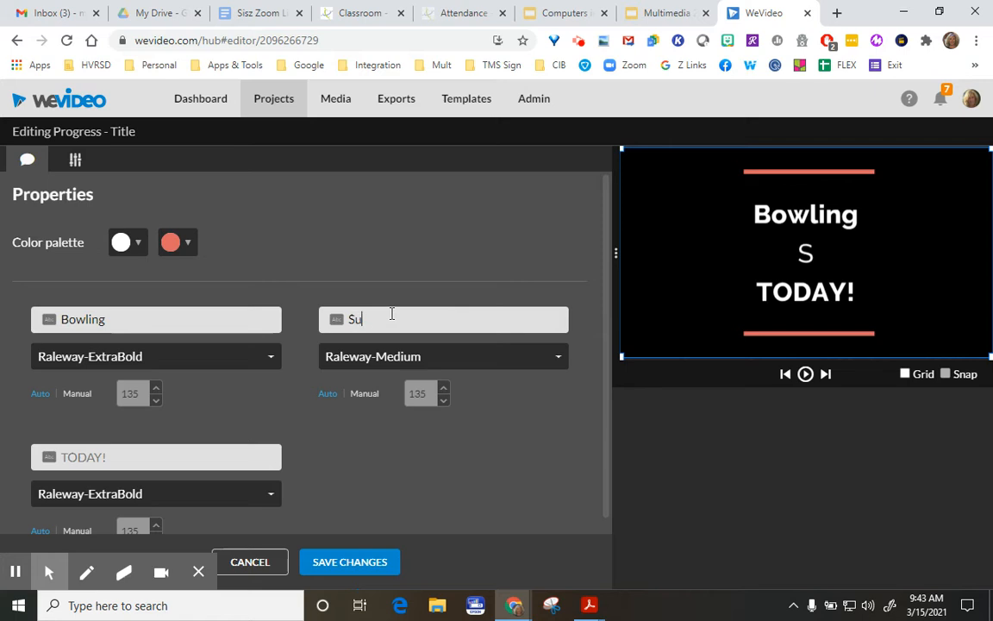
click(195, 455)
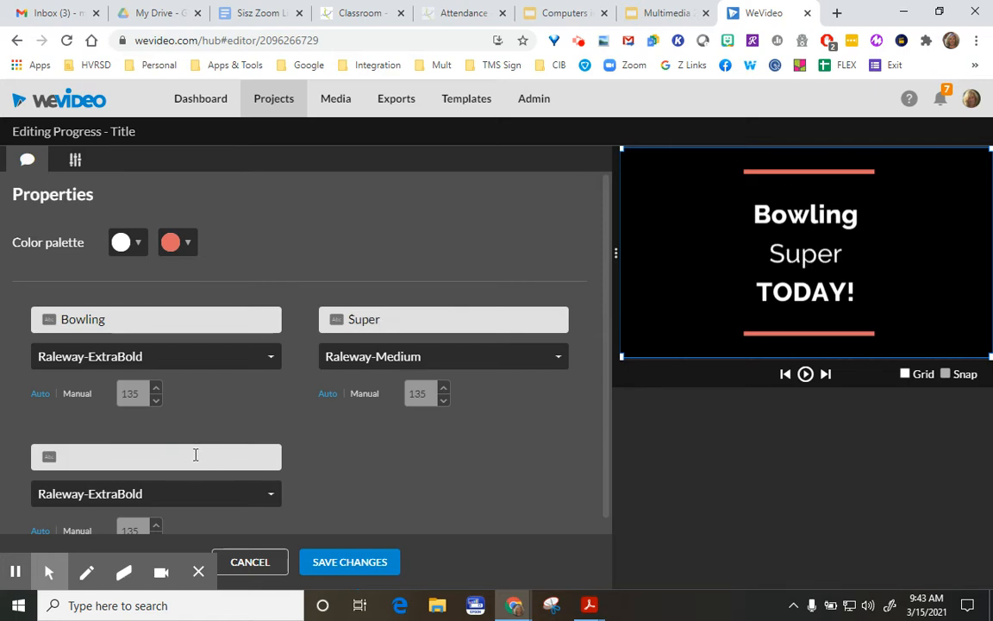
text(Star!)
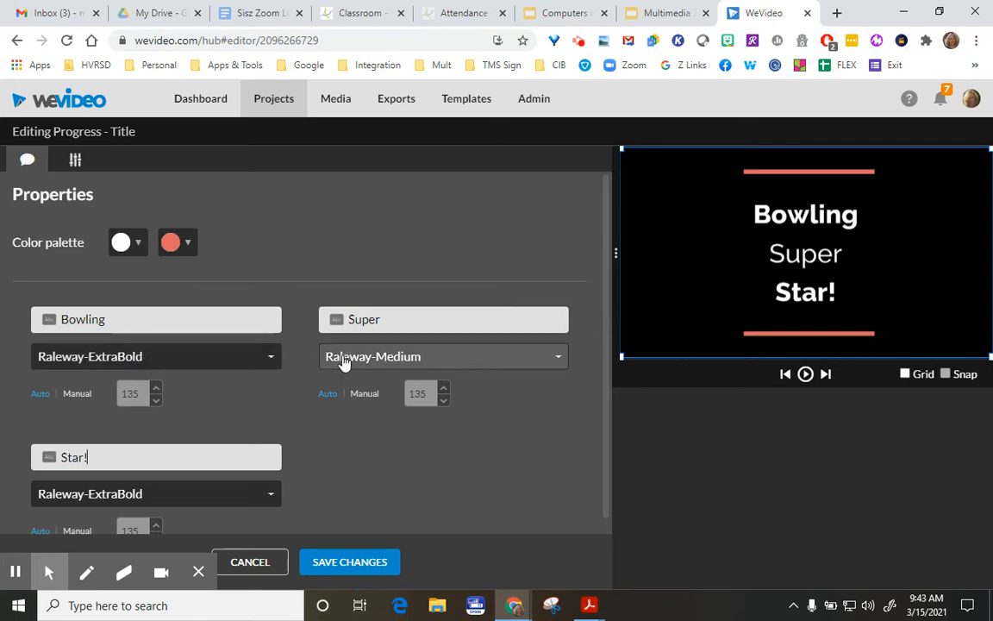
Change the opening title's accent lines to blue and save the title changes.
click(186, 244)
click(287, 289)
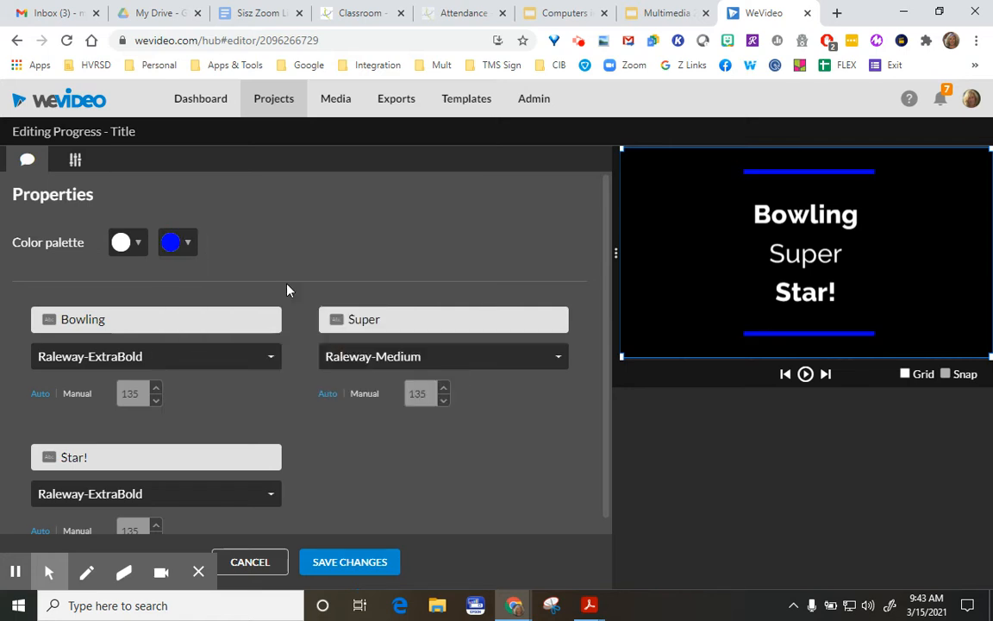
click(348, 564)
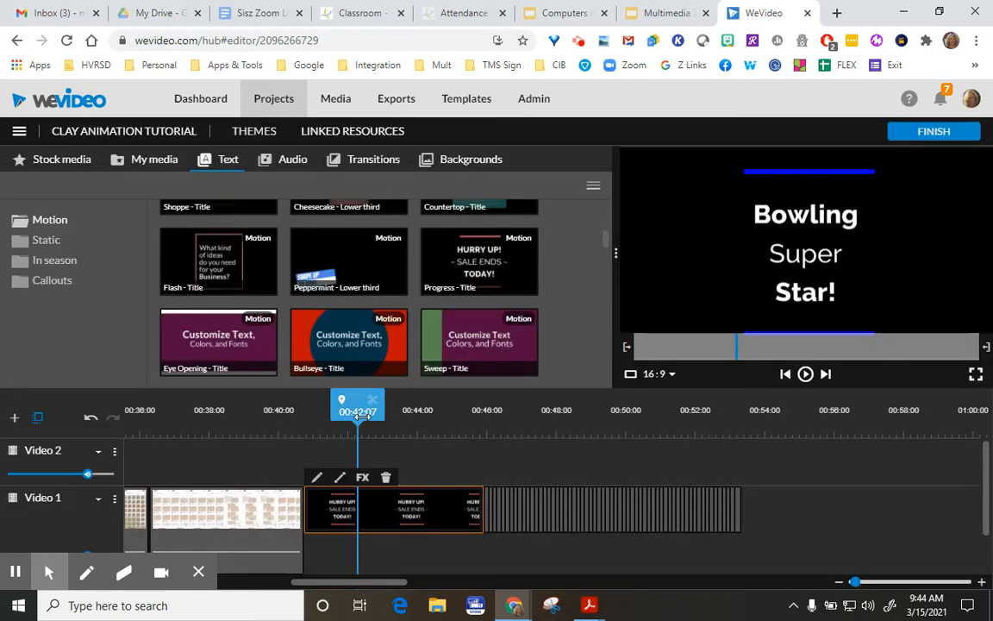
Play the opening title from its start into the first clay photos to check its length.
drag(359, 421, 309, 430)
key(space)
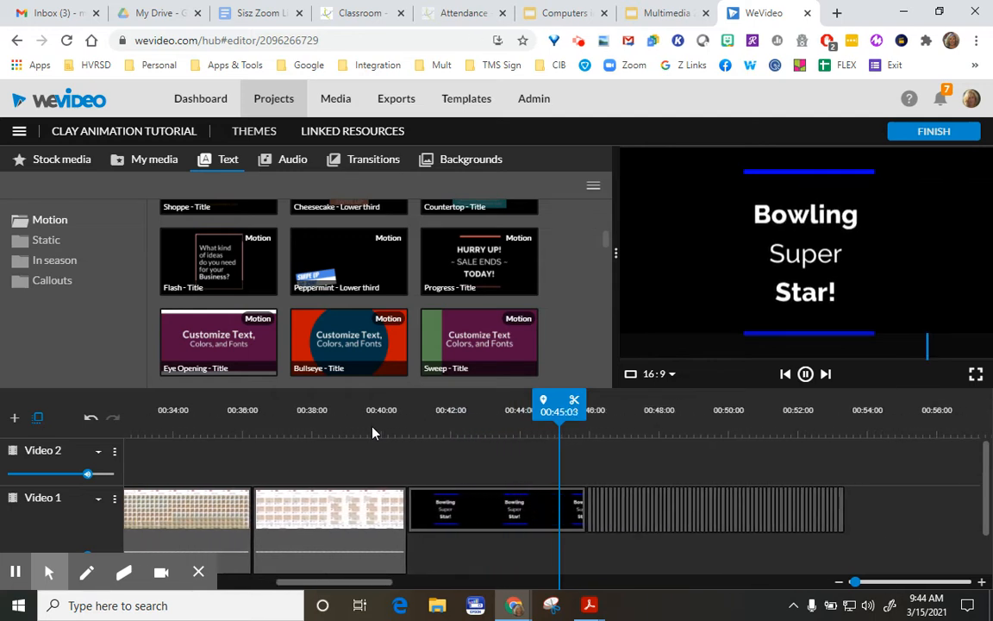
key(space)
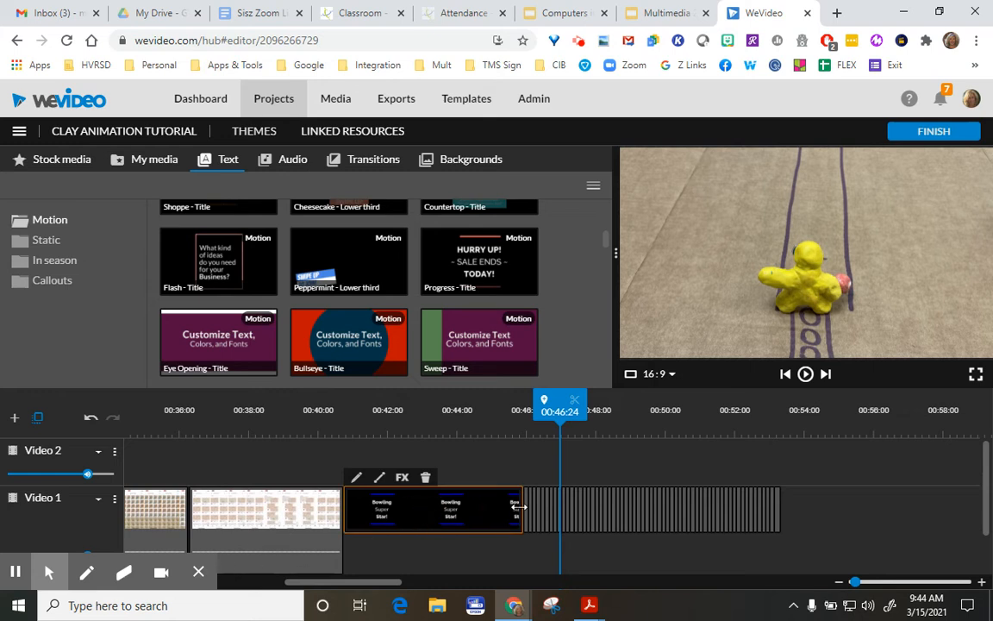
Shorten the opening title to end at 00:44:00 and move all clay photos up against it.
mouse_move(518, 507)
mouse_down()
mouse_move(414, 512)
mouse_move(455, 511)
mouse_up()
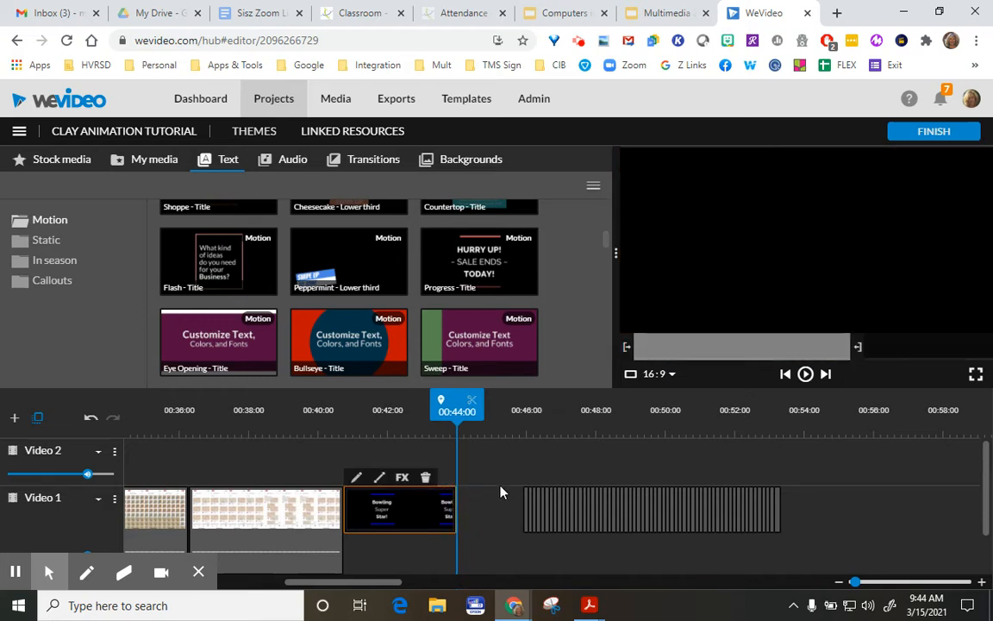
drag(840, 541, 519, 475)
drag(587, 522, 508, 484)
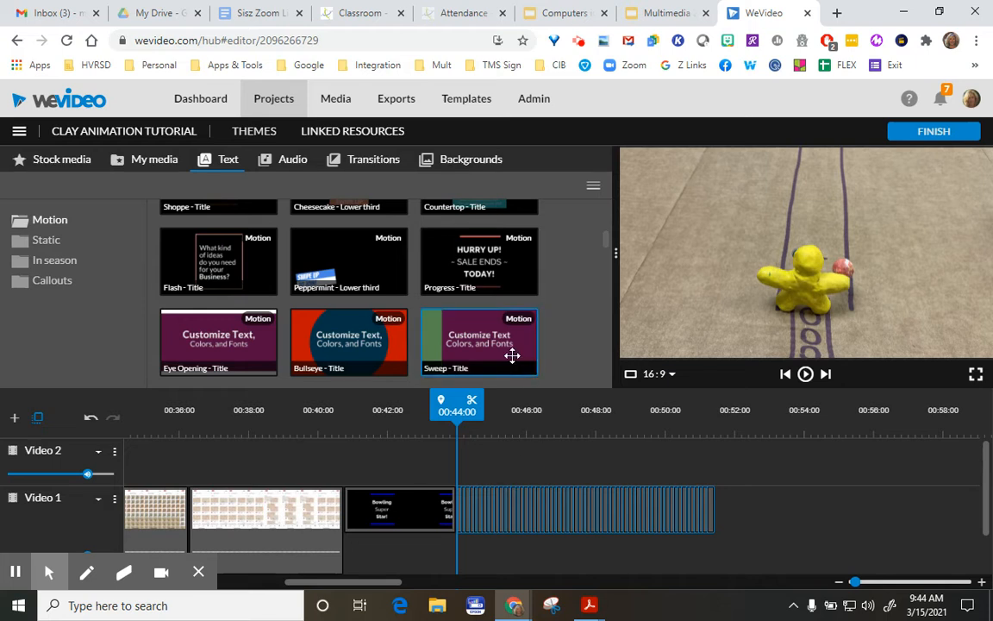
Add the Badda Boom motion title on Video 1 directly after the last clay photo.
scroll(463, 380, up, 2)
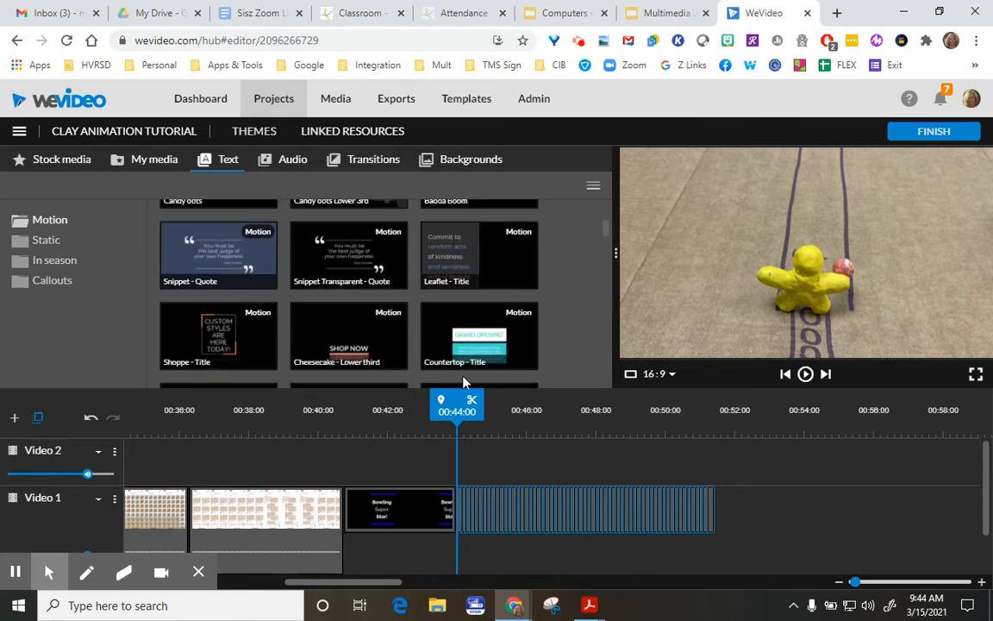
scroll(463, 379, up, 2)
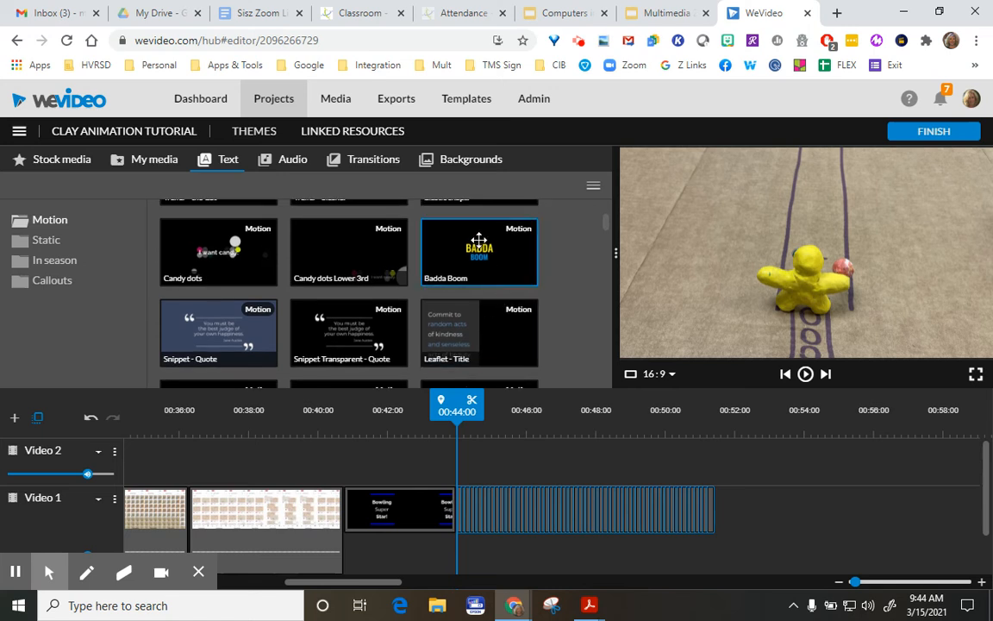
drag(475, 246, 736, 514)
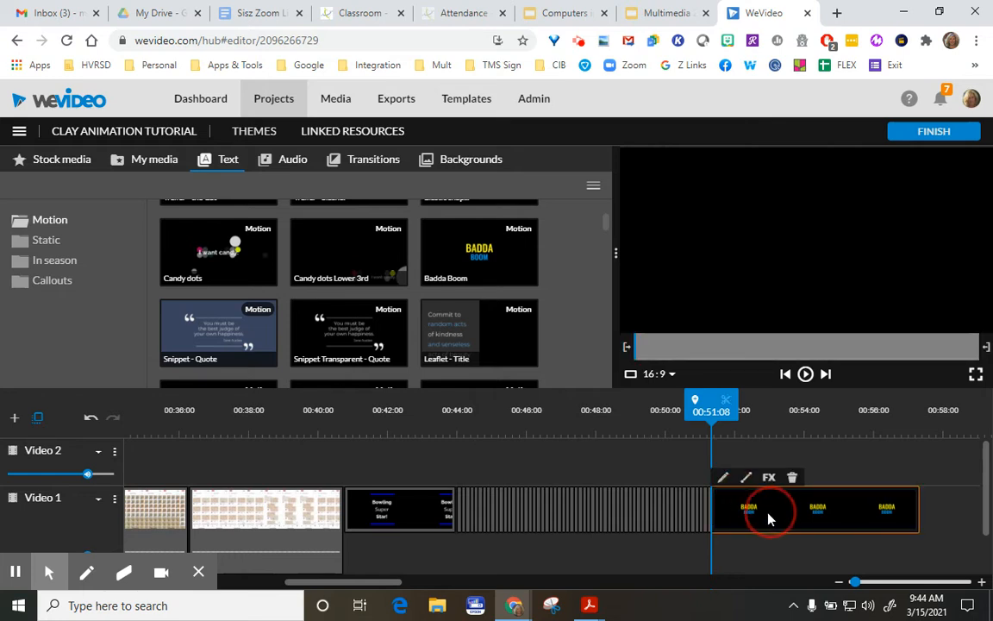
Set the closing title's text to "Created BY:" and the creator's full name, save it, and trim its end to 00:54:21.
double_click(770, 518)
click(99, 326)
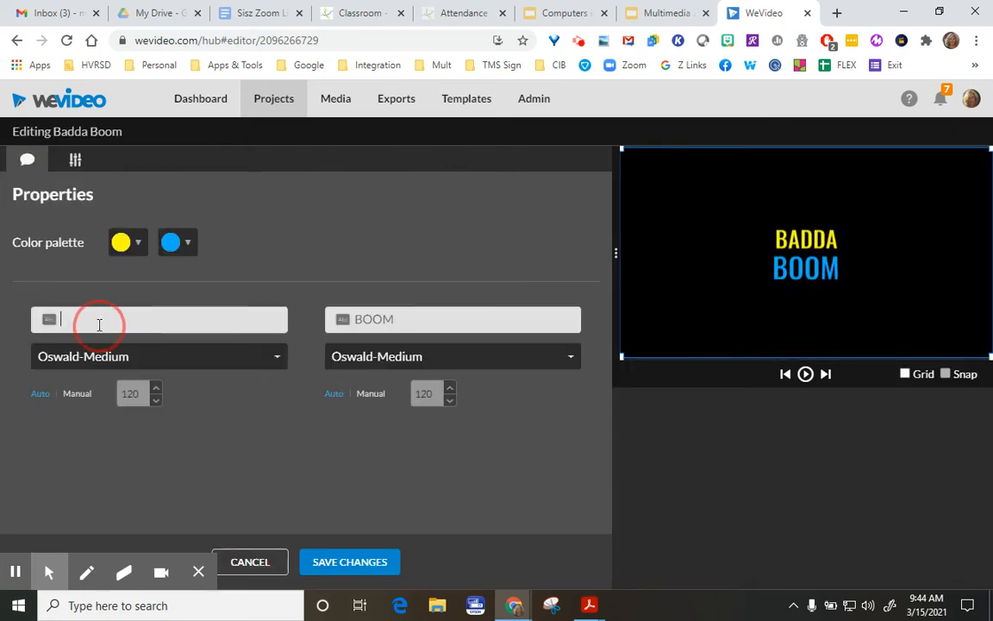
text(Created BY:)
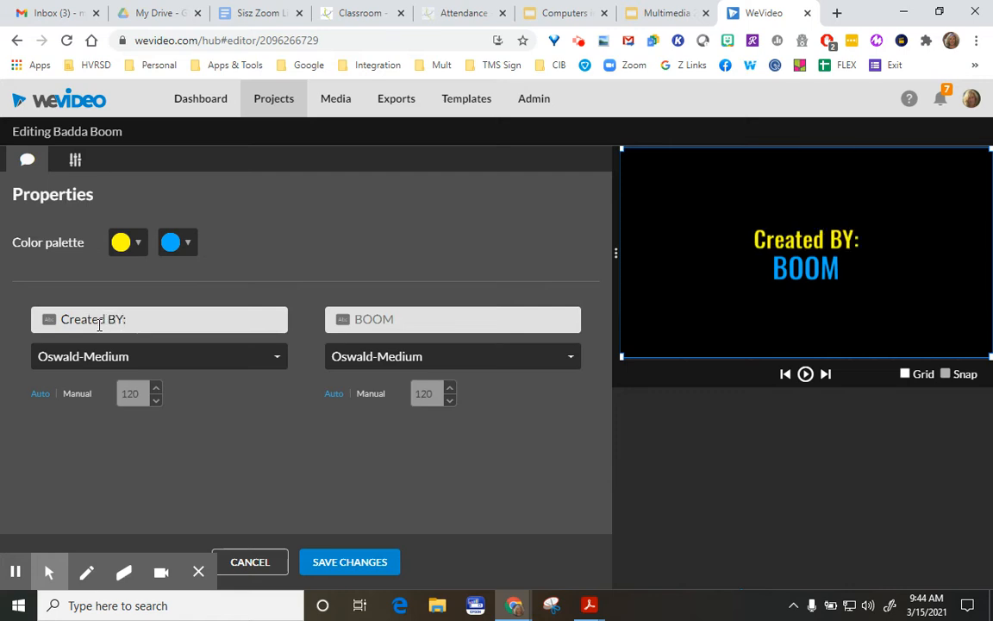
click(361, 314)
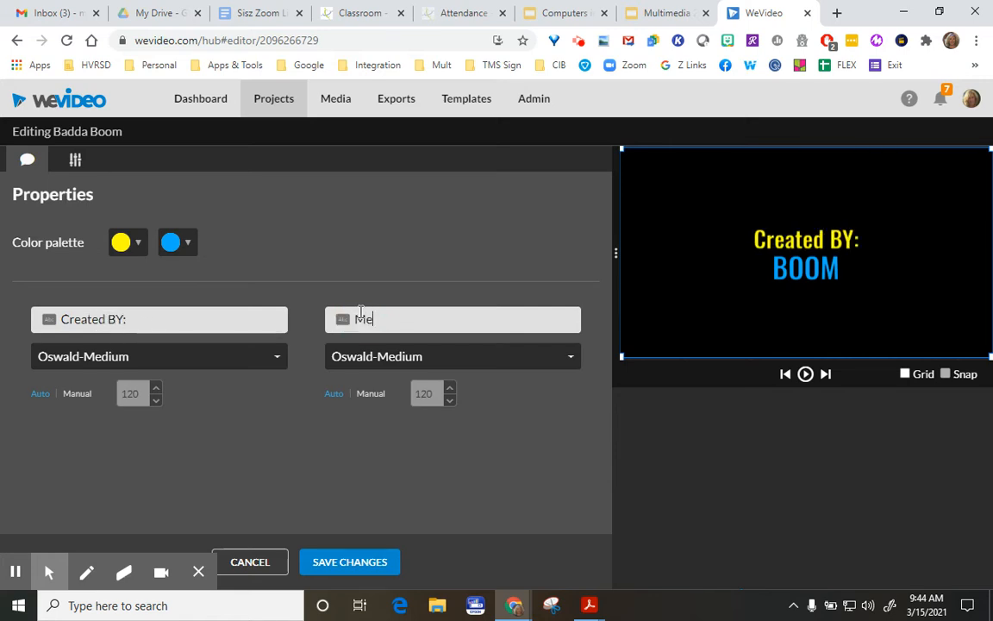
text(Melissa Sisz)
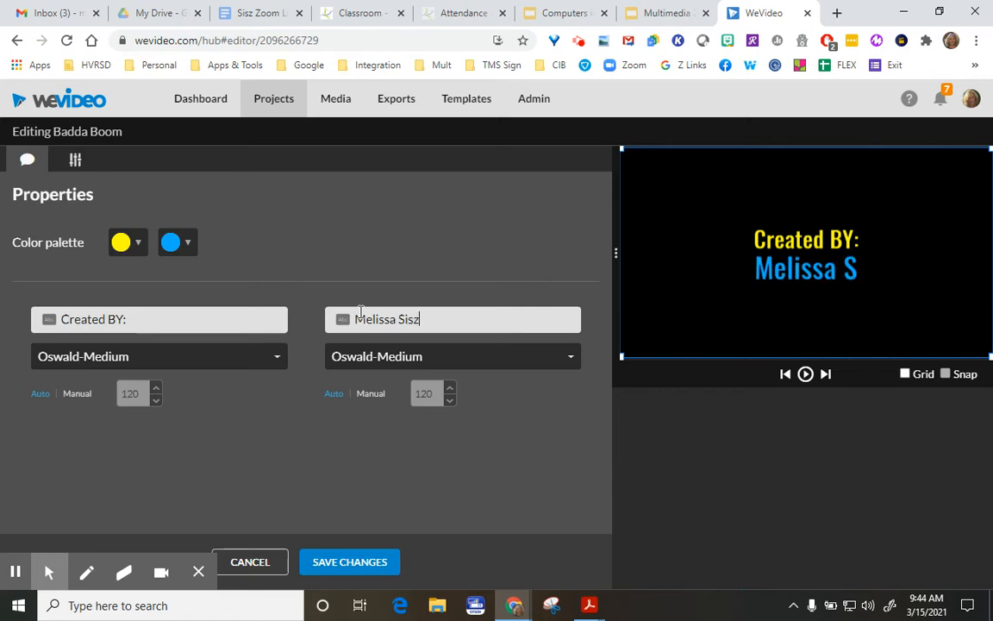
click(369, 562)
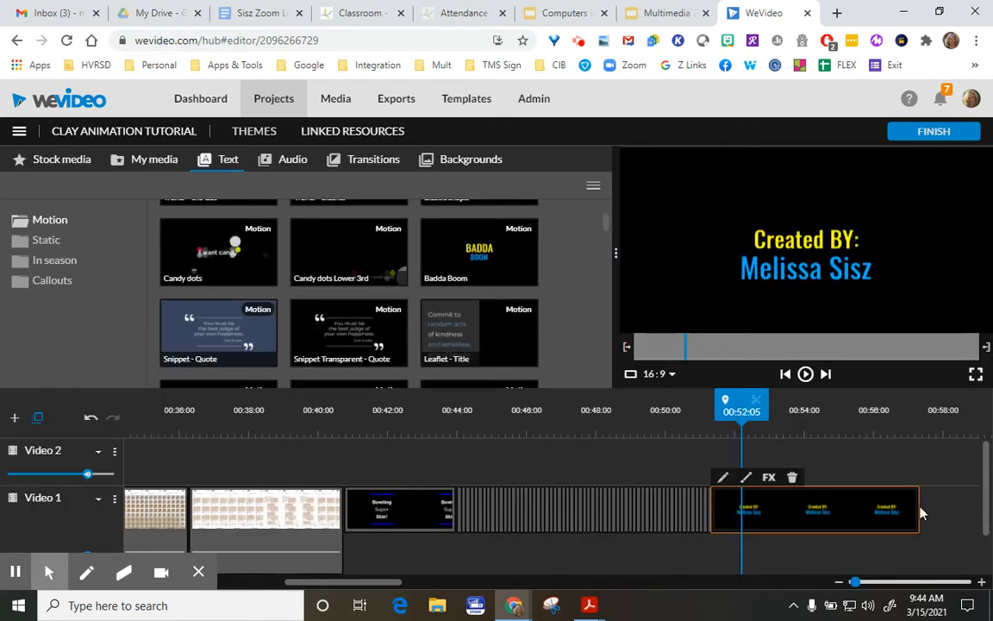
drag(913, 510, 833, 521)
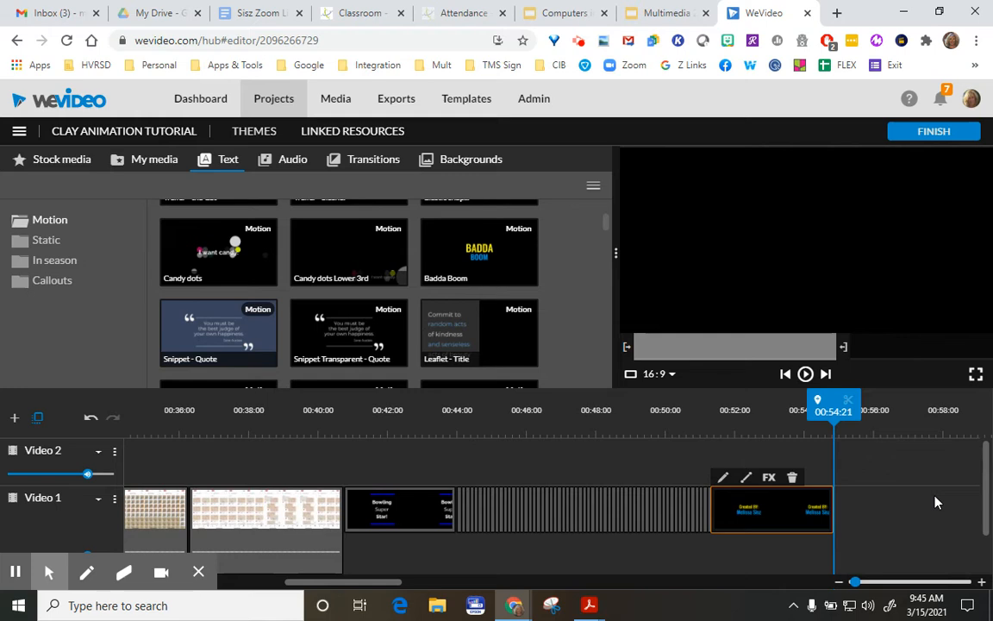
Browse the free music library and preview the Inspiration and Moment Of Inspiration tracks.
click(287, 169)
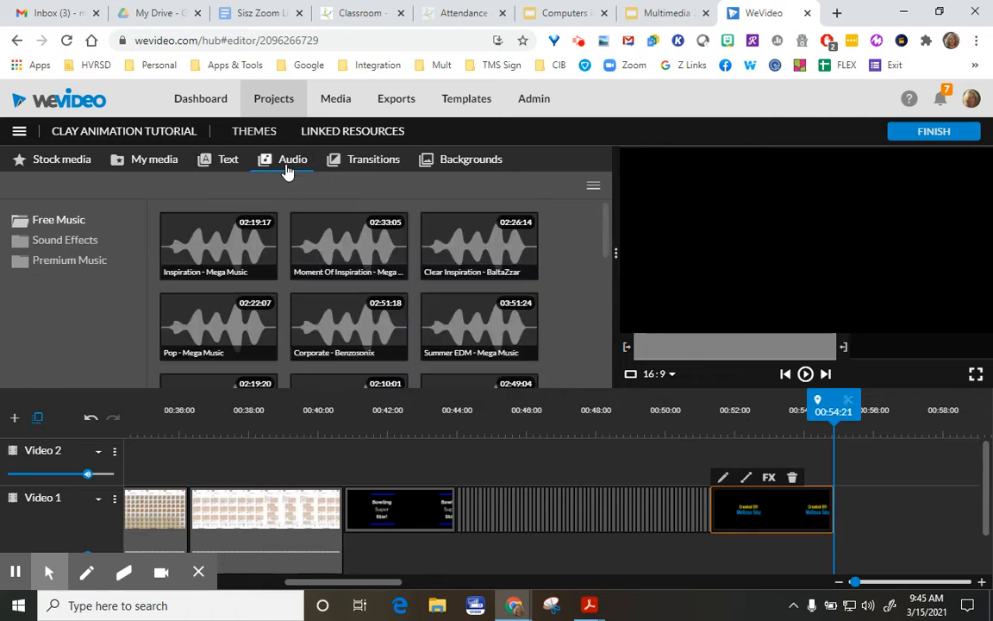
click(241, 243)
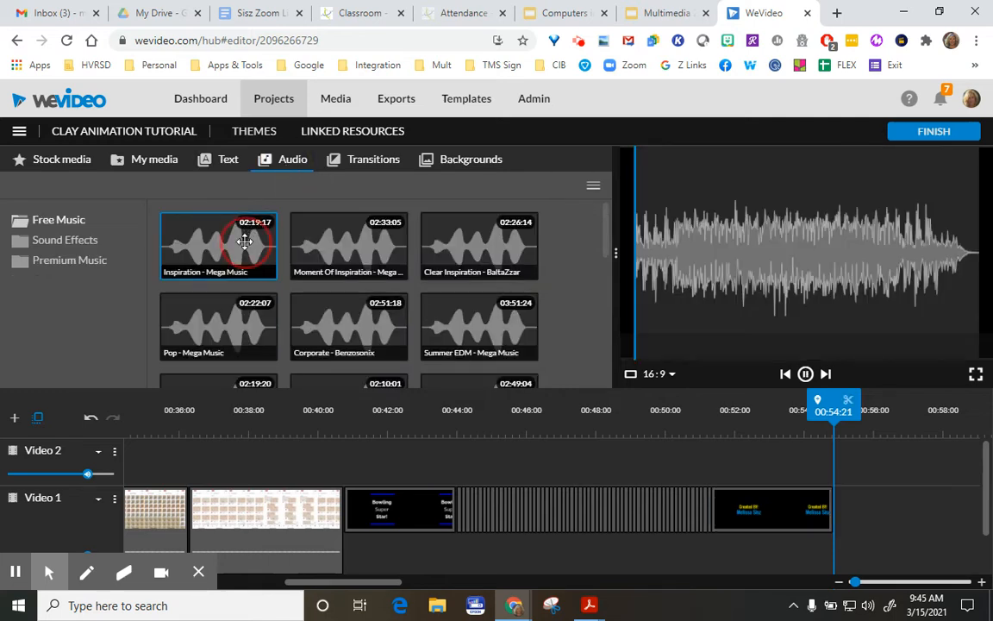
click(805, 373)
click(388, 255)
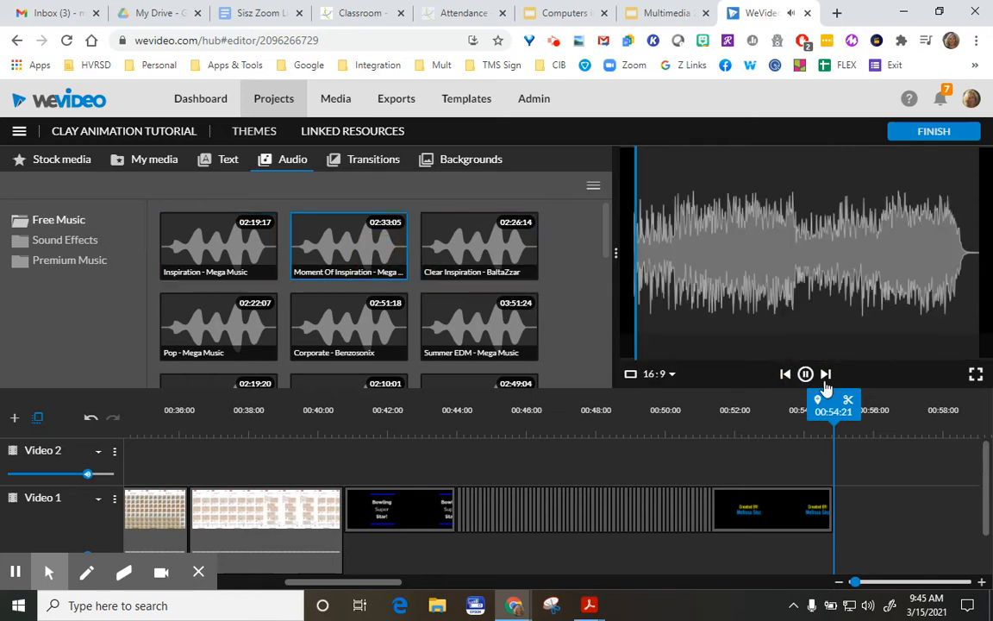
click(805, 373)
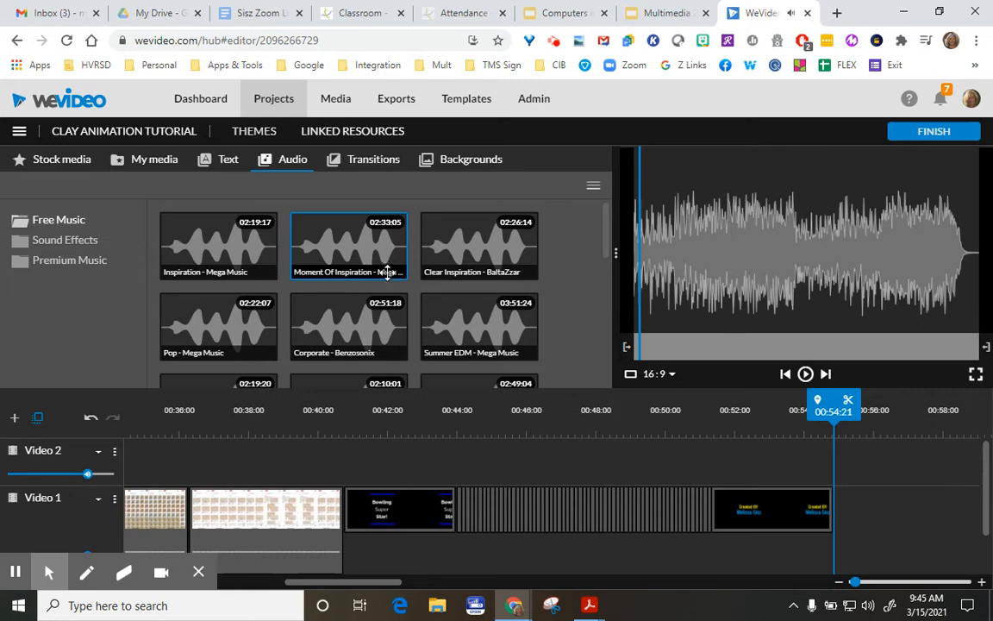
Browse the premium music categories and preview the suspenseful tracks Magical World, Brothers In Arms Trailer and Brothers In Arms.
click(74, 267)
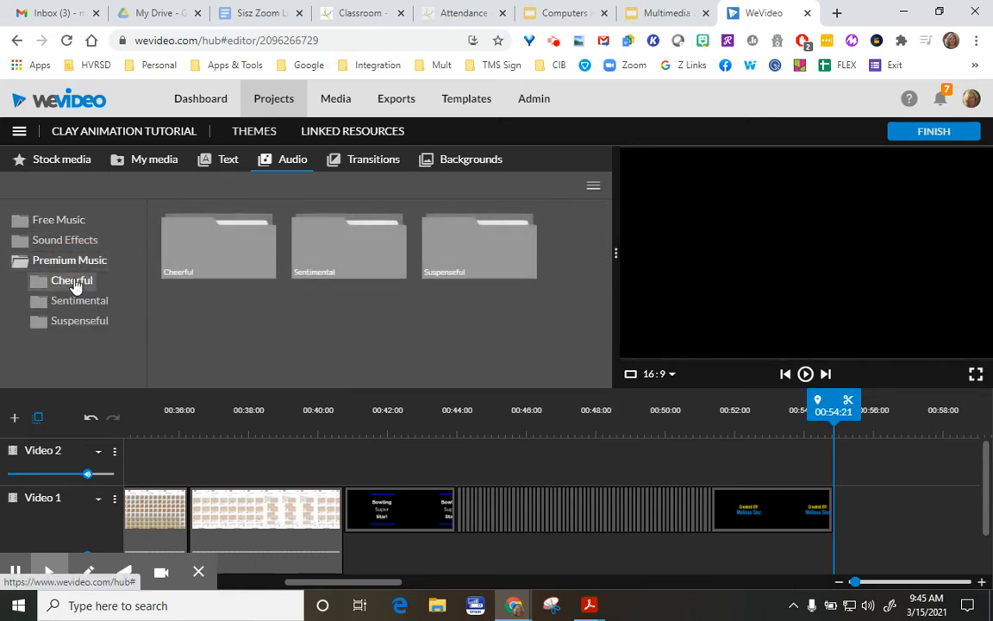
click(74, 282)
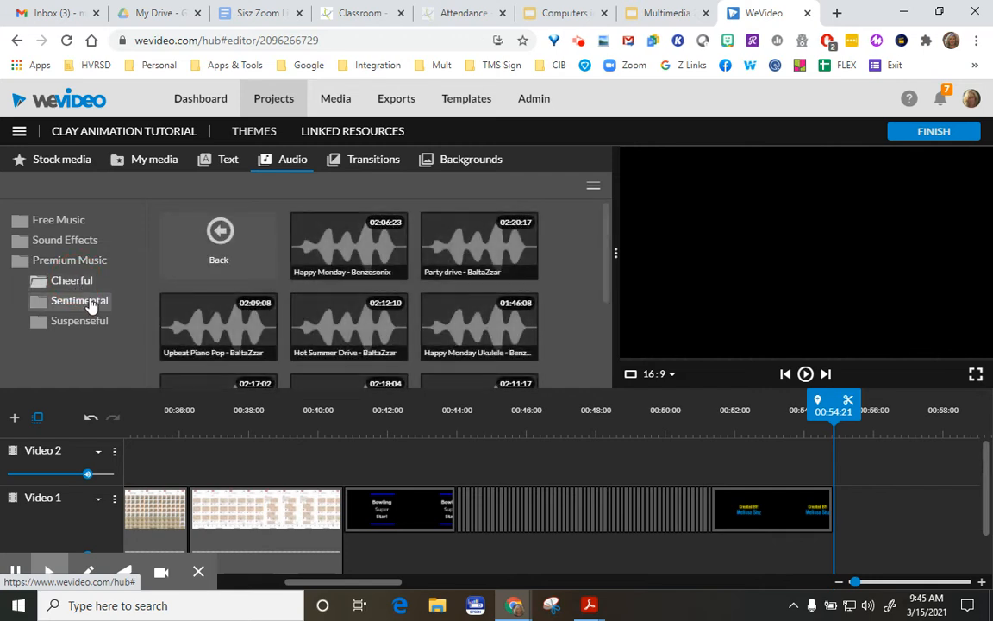
click(84, 302)
click(92, 322)
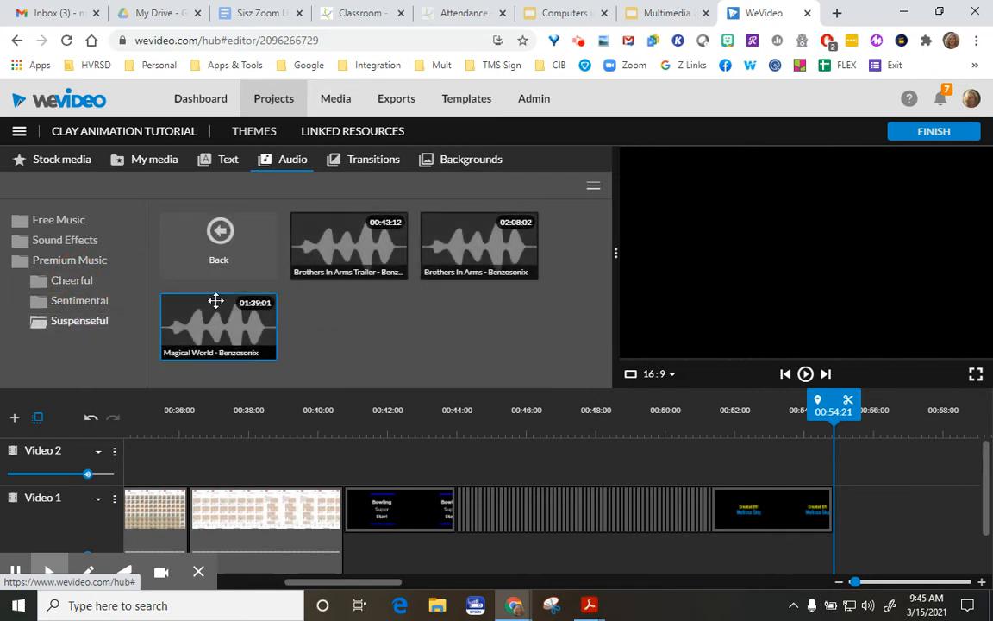
click(77, 325)
click(196, 324)
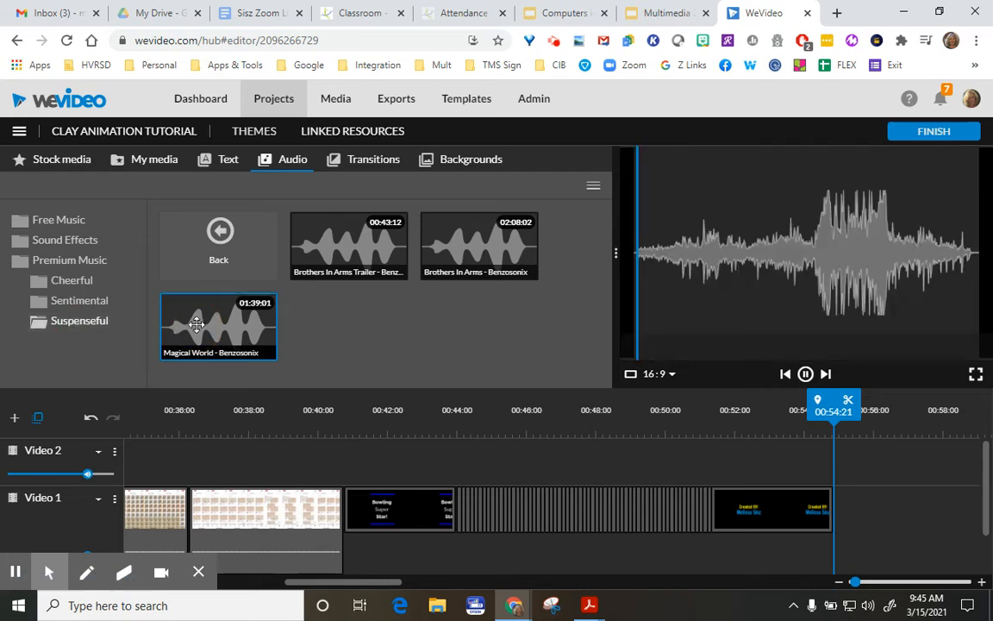
click(356, 257)
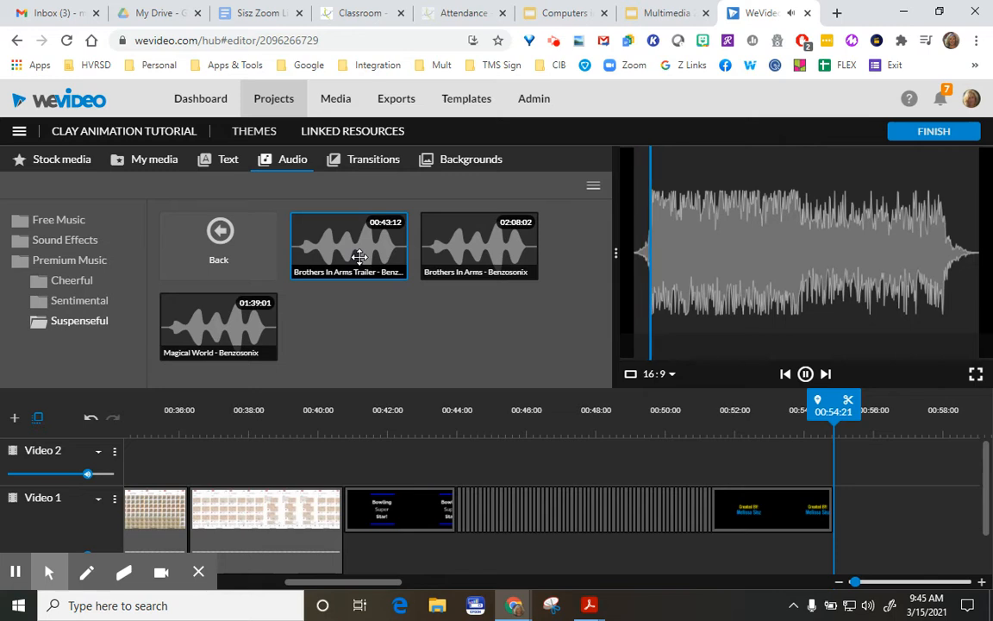
click(483, 250)
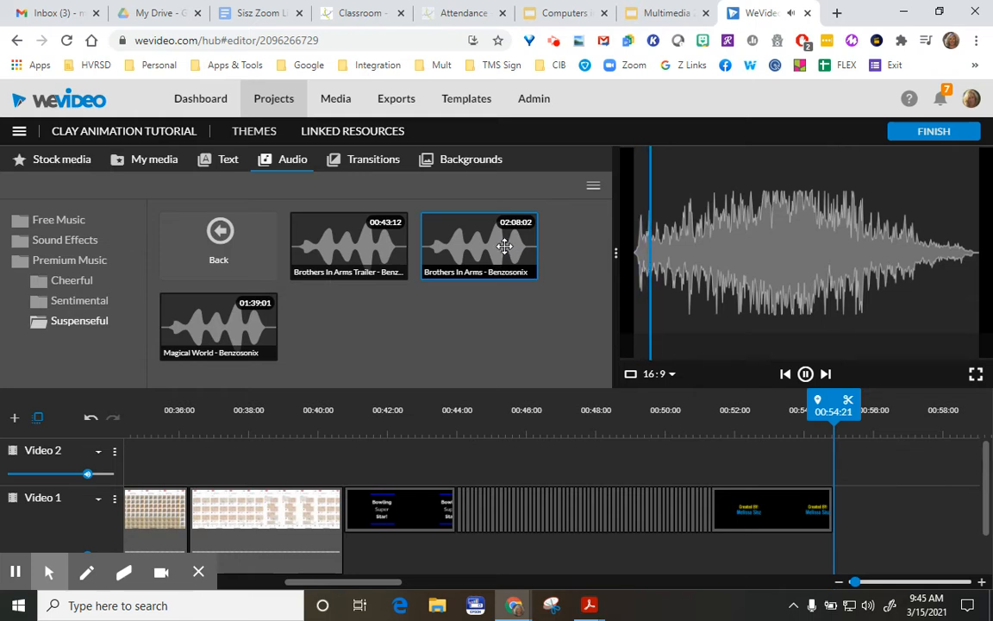
key(space)
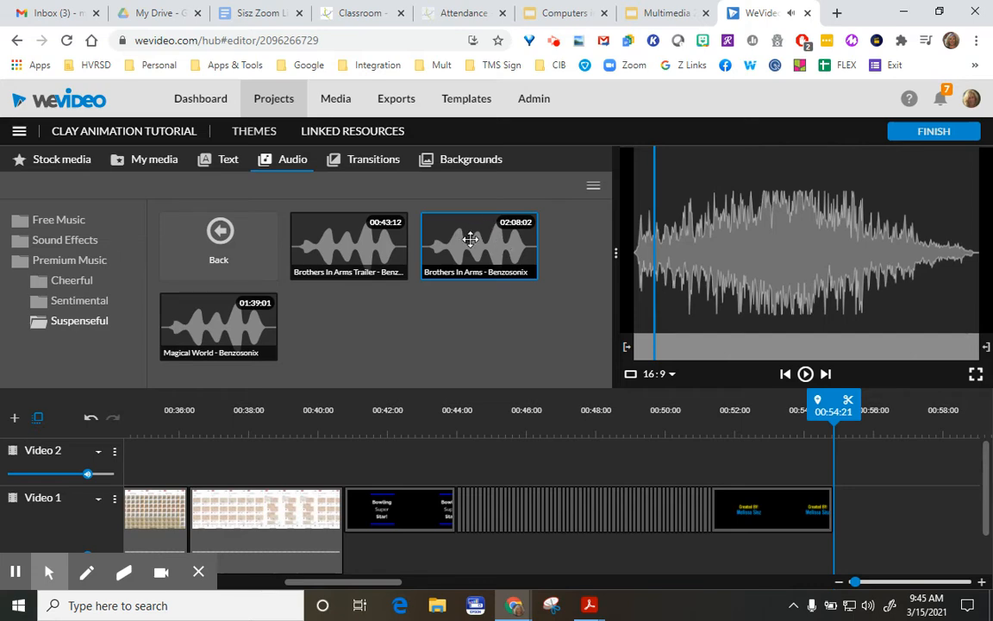
Add the full Brothers In Arms track to Audio 1, starting at 00:40:19 beneath the opening title.
drag(470, 240, 372, 553)
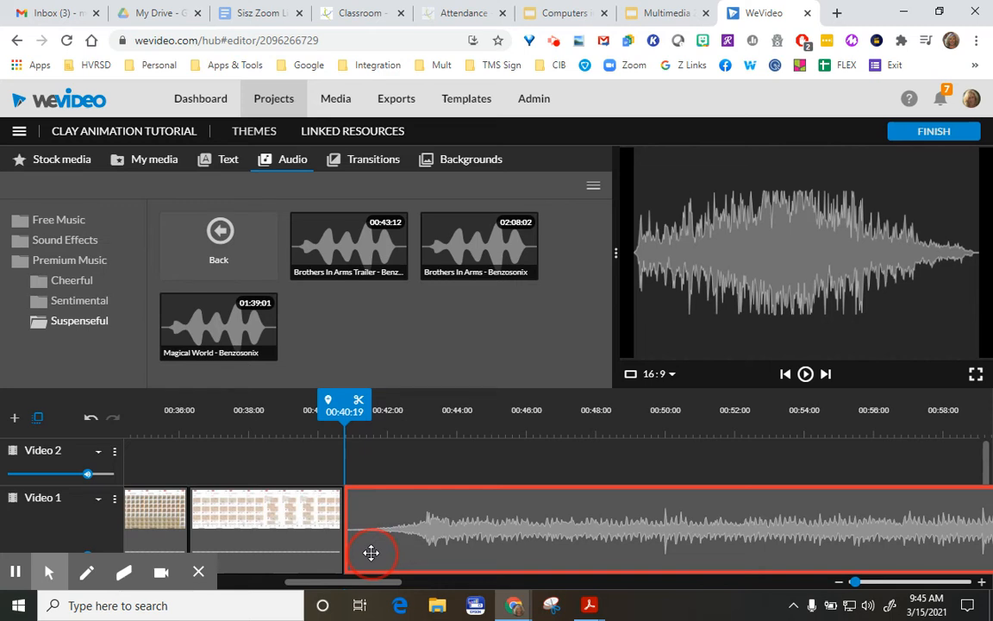
drag(372, 553, 373, 556)
scroll(408, 474, down, 1)
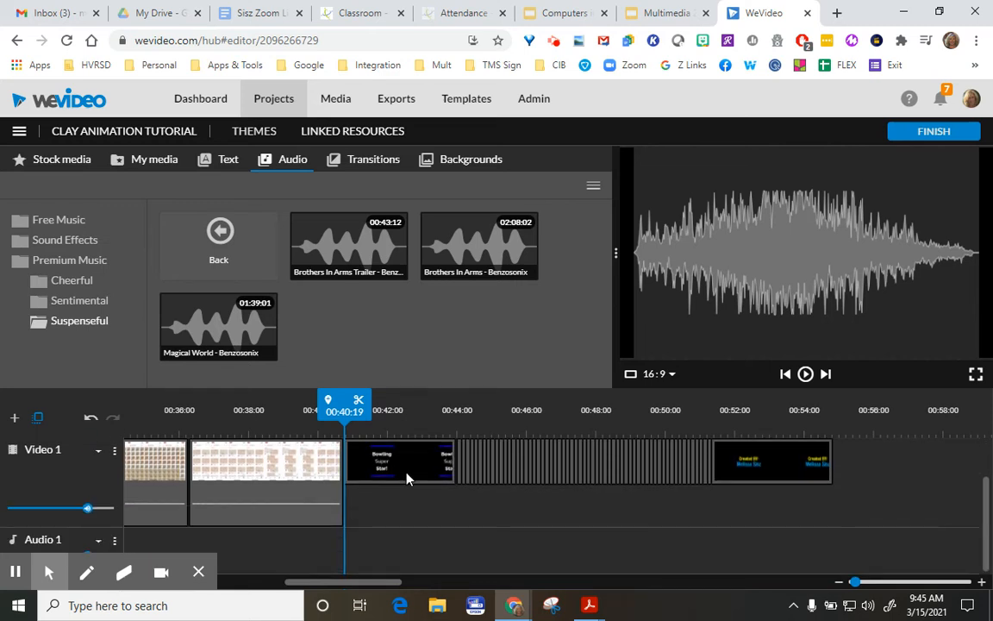
drag(492, 242, 371, 551)
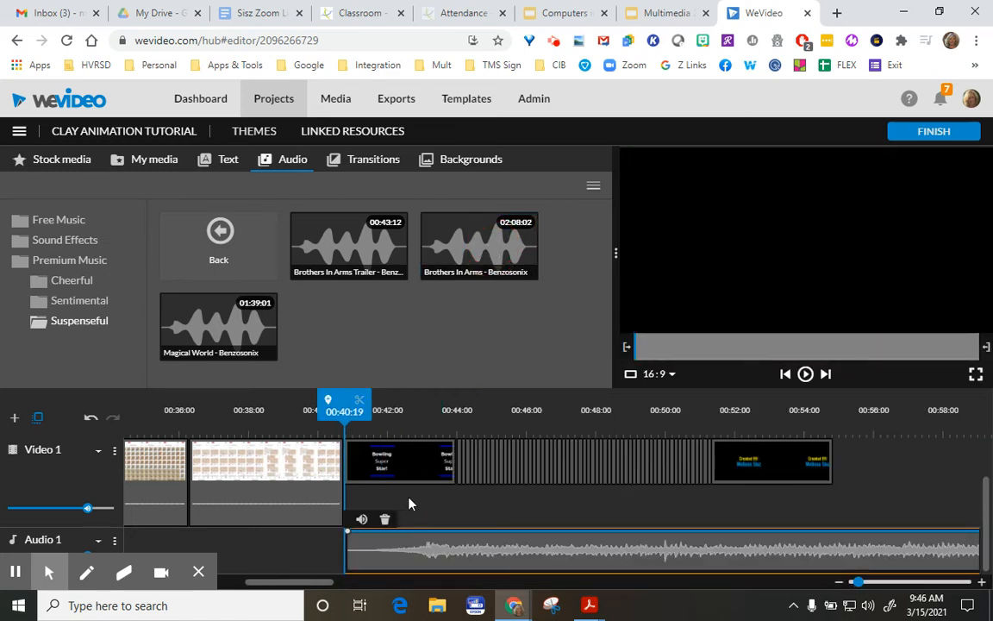
Trim the quiet lead-in off the music clip and align its start with the opening title at 00:40:19.
click(352, 556)
click(349, 553)
drag(374, 561, 415, 545)
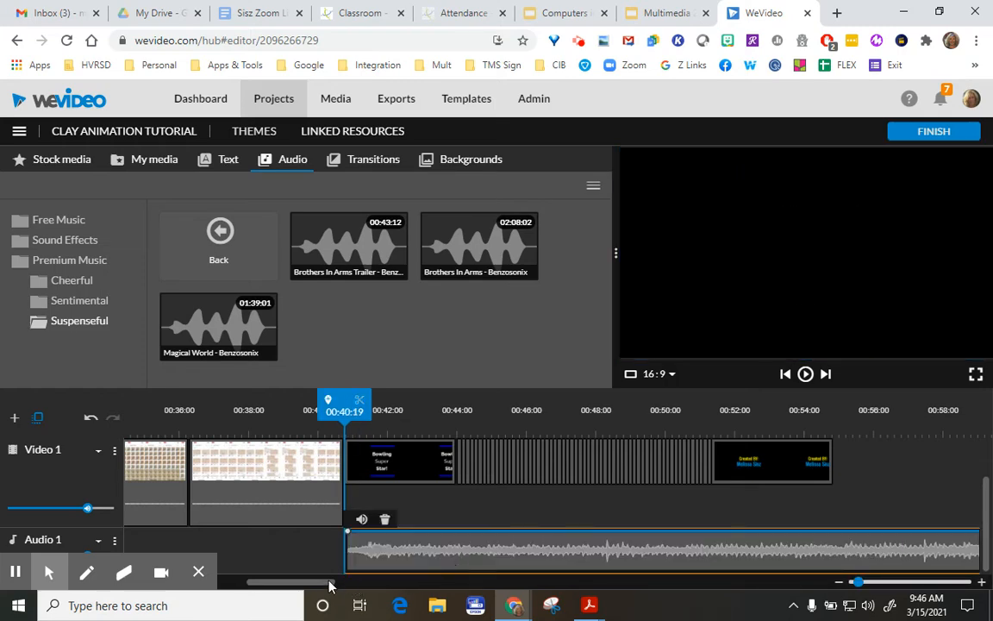
Trim the music clip's far end back to 02:29:22 and return to the clay animation.
drag(329, 585, 736, 583)
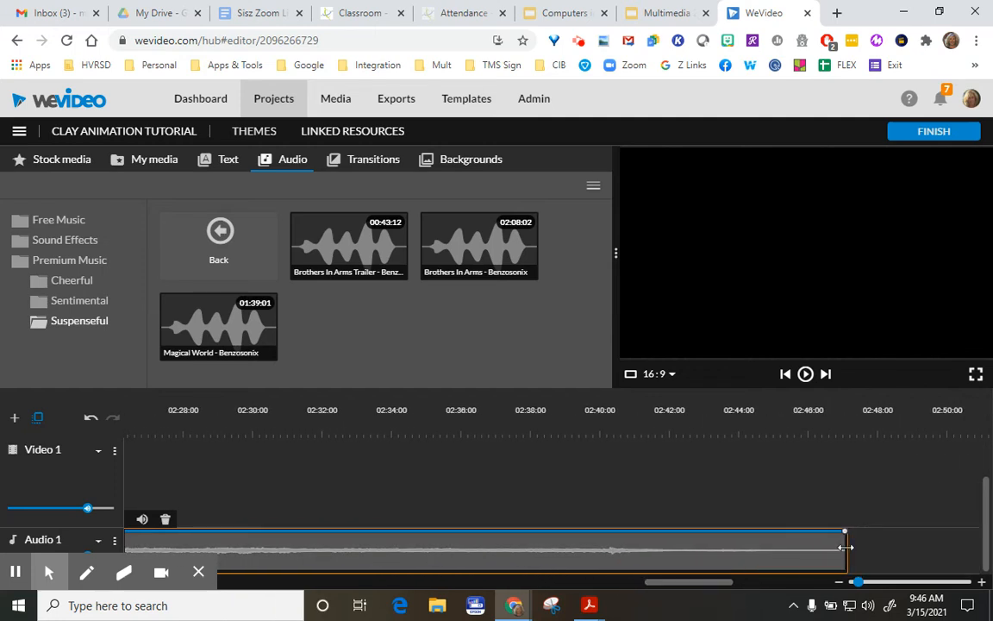
drag(846, 547, 246, 547)
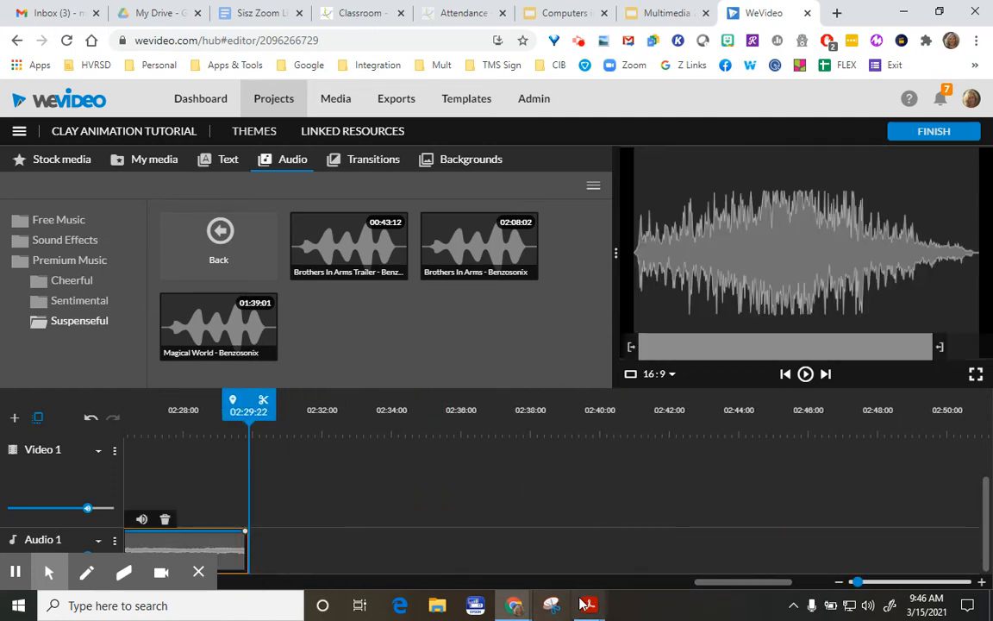
drag(738, 586, 315, 610)
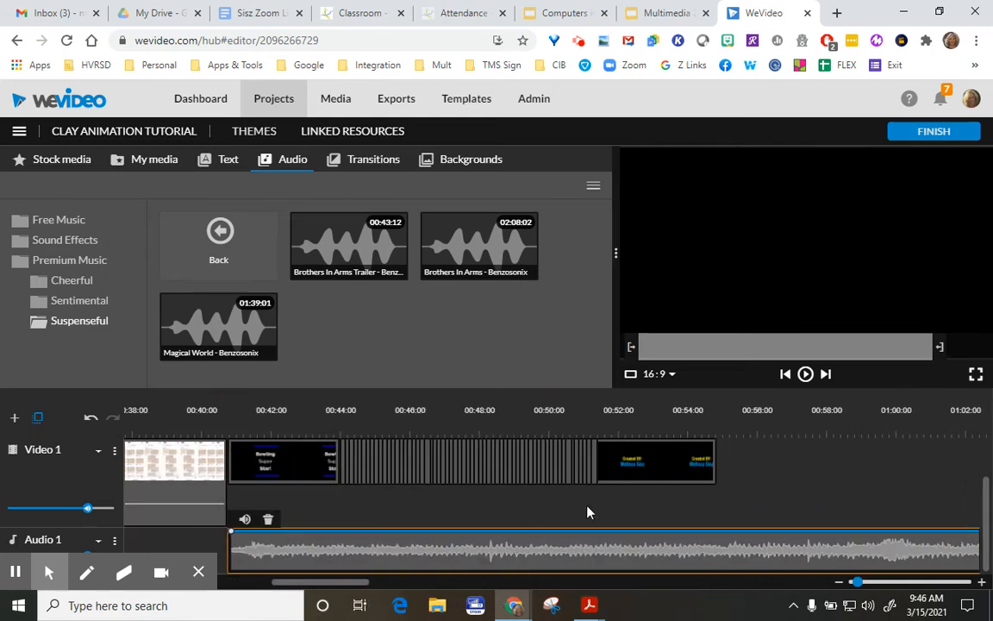
Reduce the Video 1 track height and place the playhead at the closing title's end, 00:54:21.
click(699, 461)
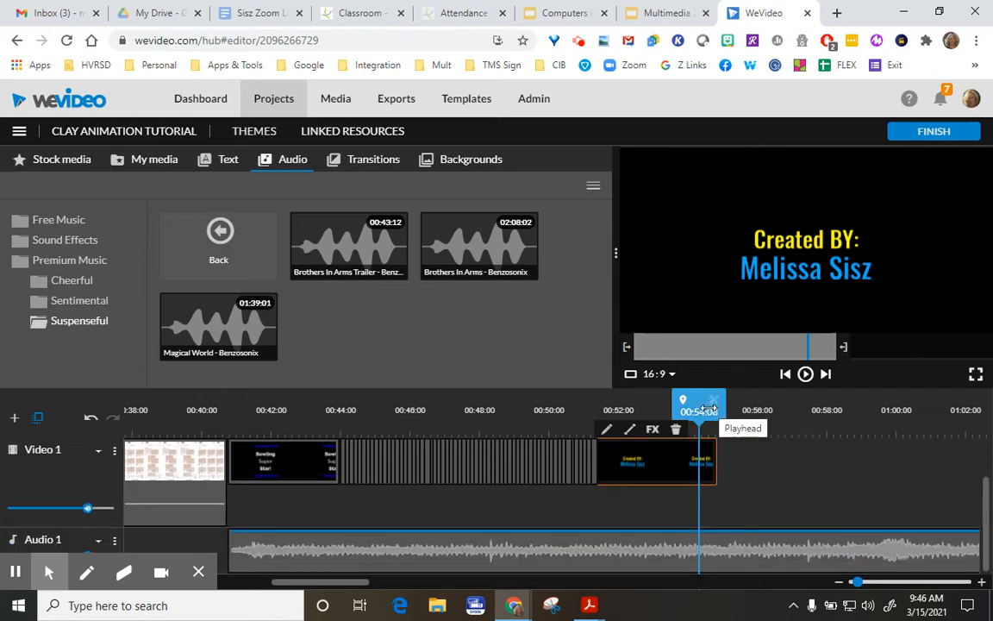
click(96, 457)
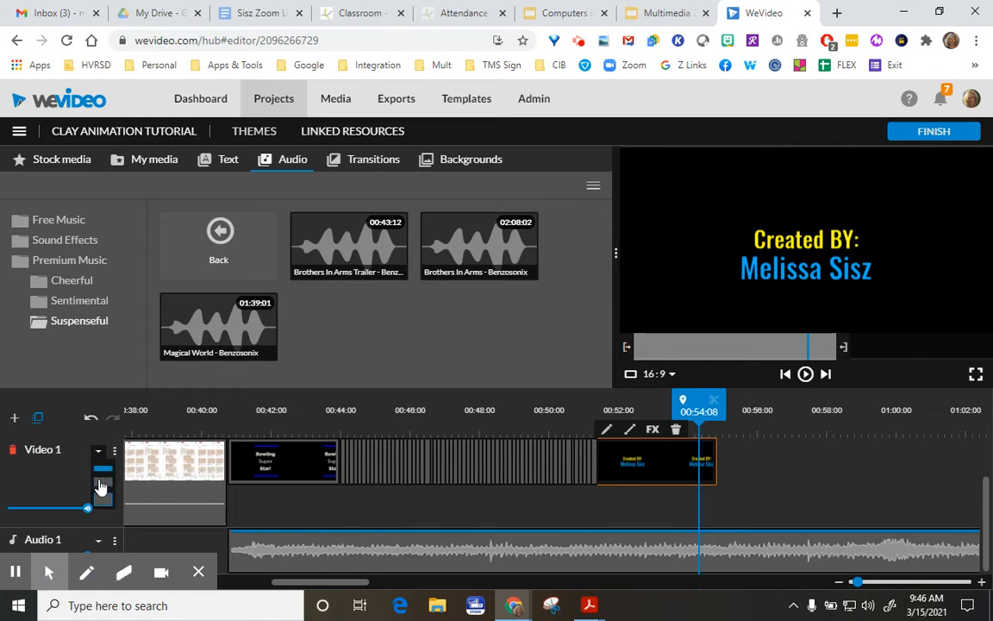
click(98, 481)
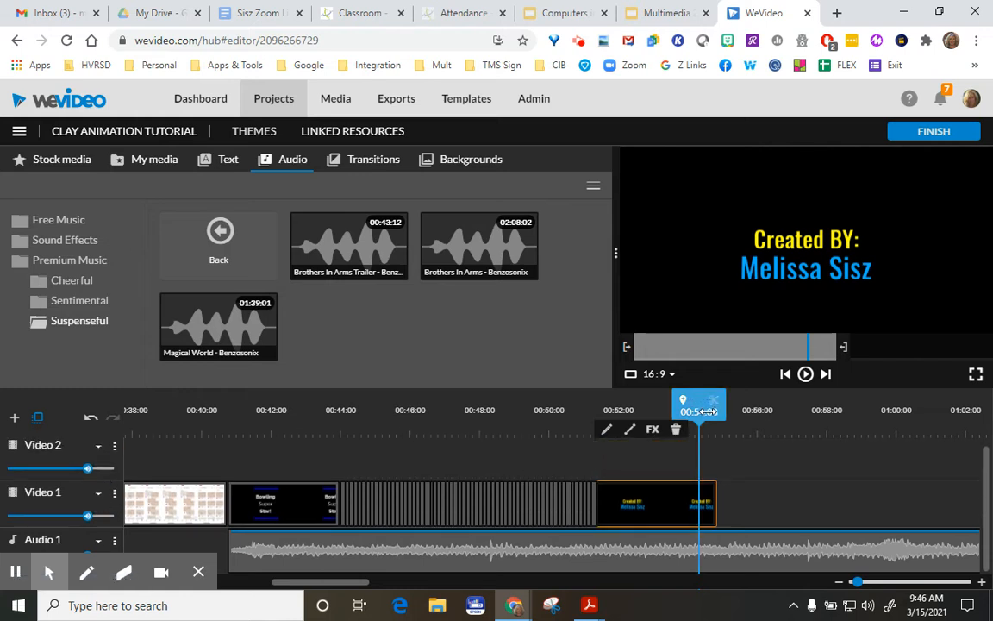
drag(707, 411, 726, 412)
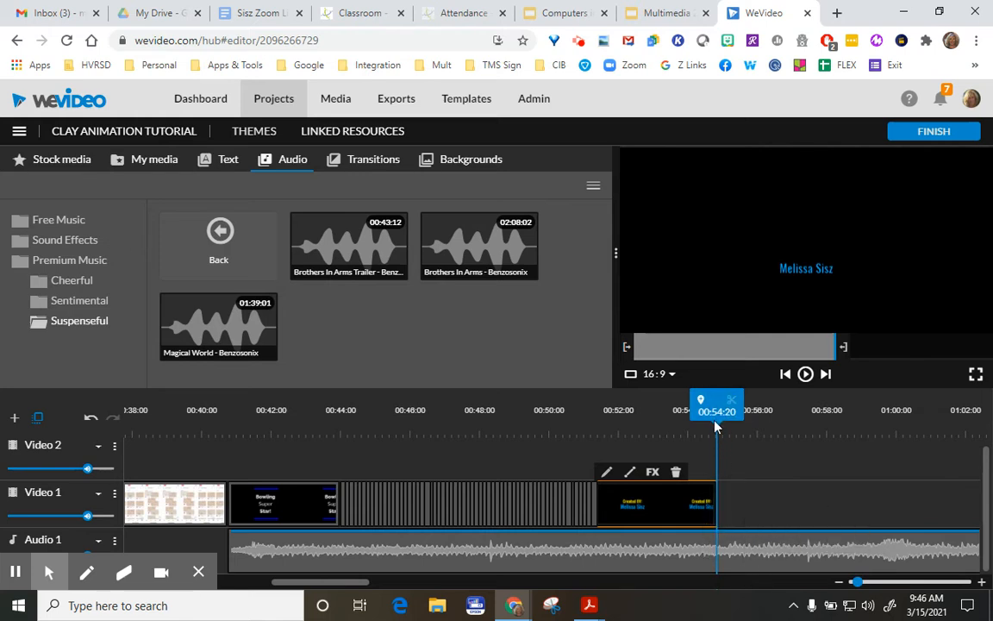
drag(715, 403, 718, 402)
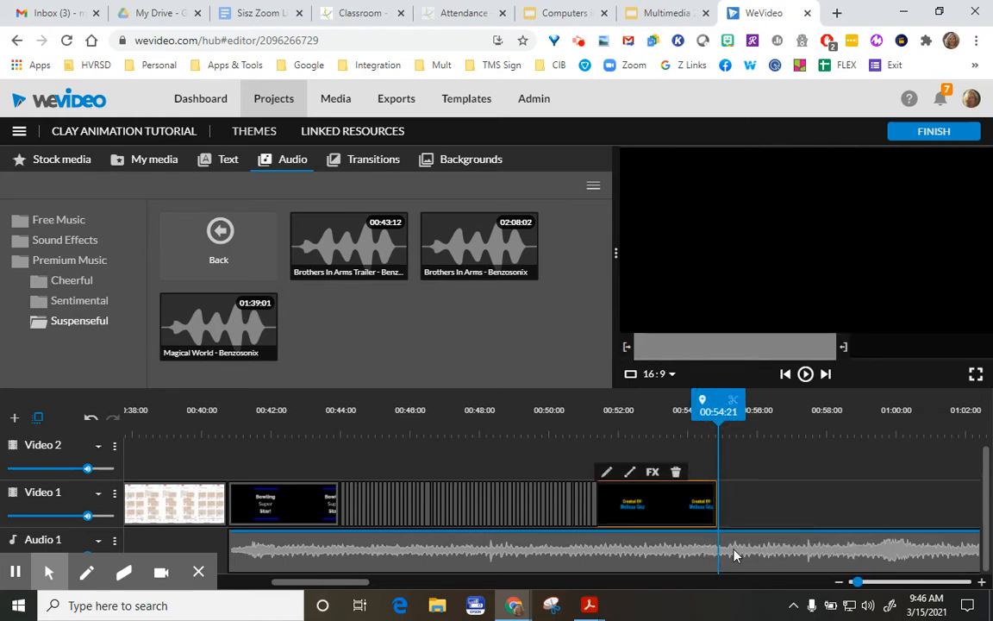
Split the music clip at 00:55:07, just past the closing title, and delete the remainder after the cut.
click(734, 552)
click(748, 403)
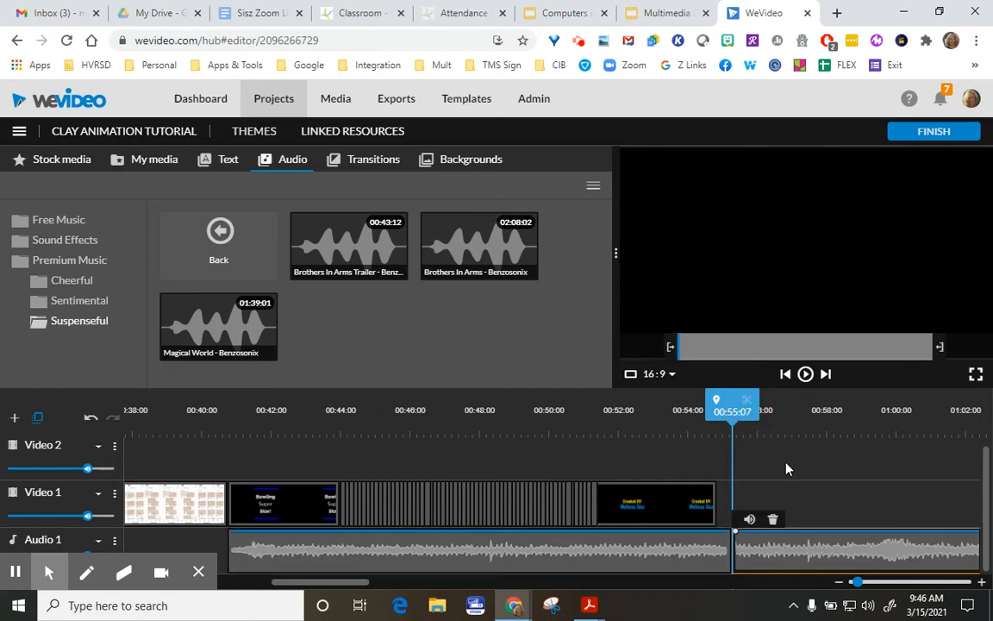
click(821, 552)
key(Delete)
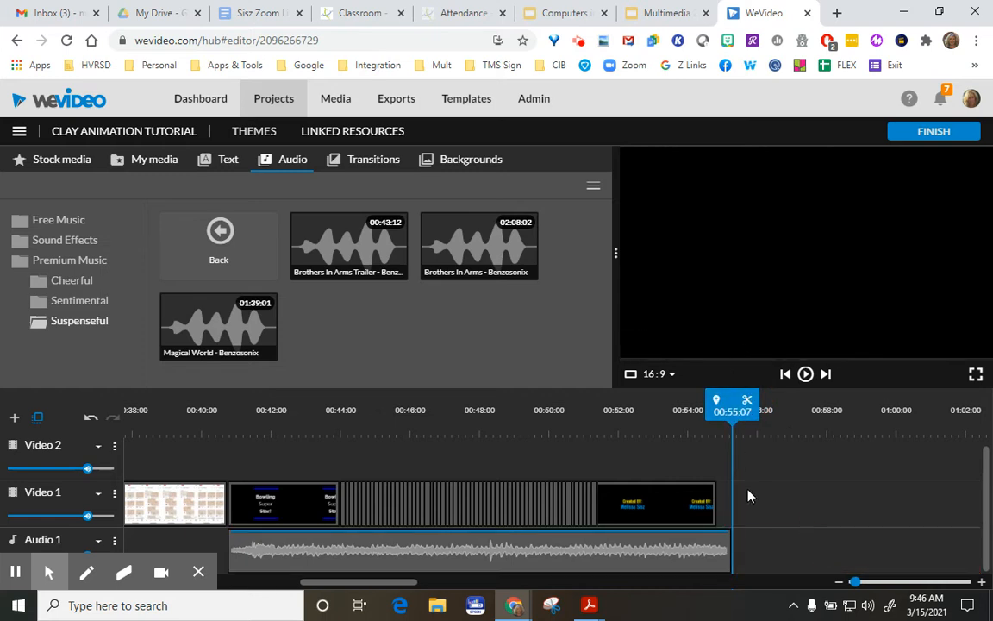
drag(729, 545, 717, 554)
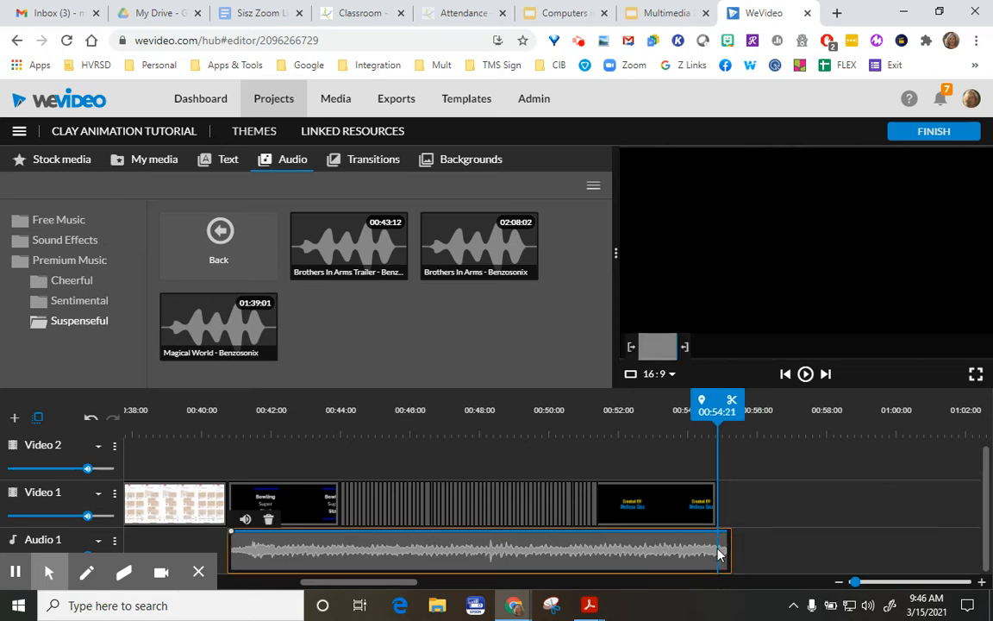
Turn on fading for the music clip with a 1 s fade-in and a 1 s fade-out, adjusting the fade-out point.
click(245, 521)
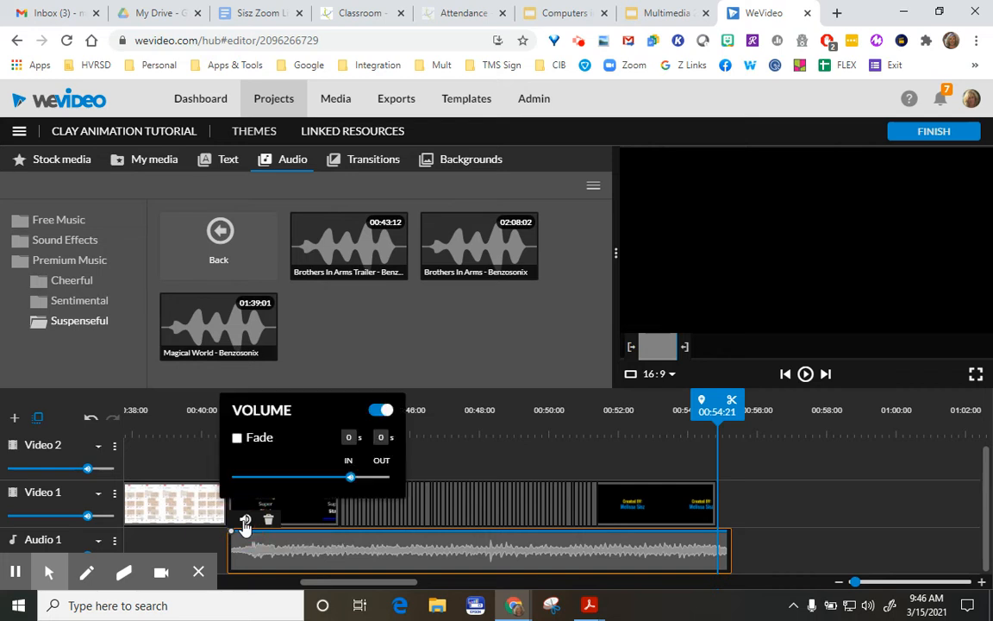
click(236, 439)
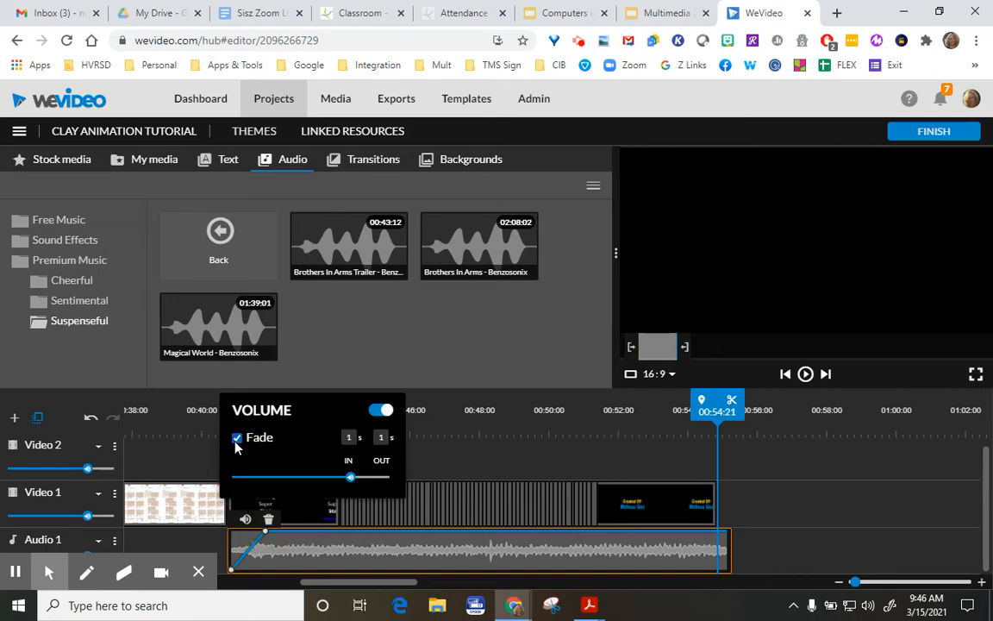
click(382, 437)
click(791, 470)
click(707, 533)
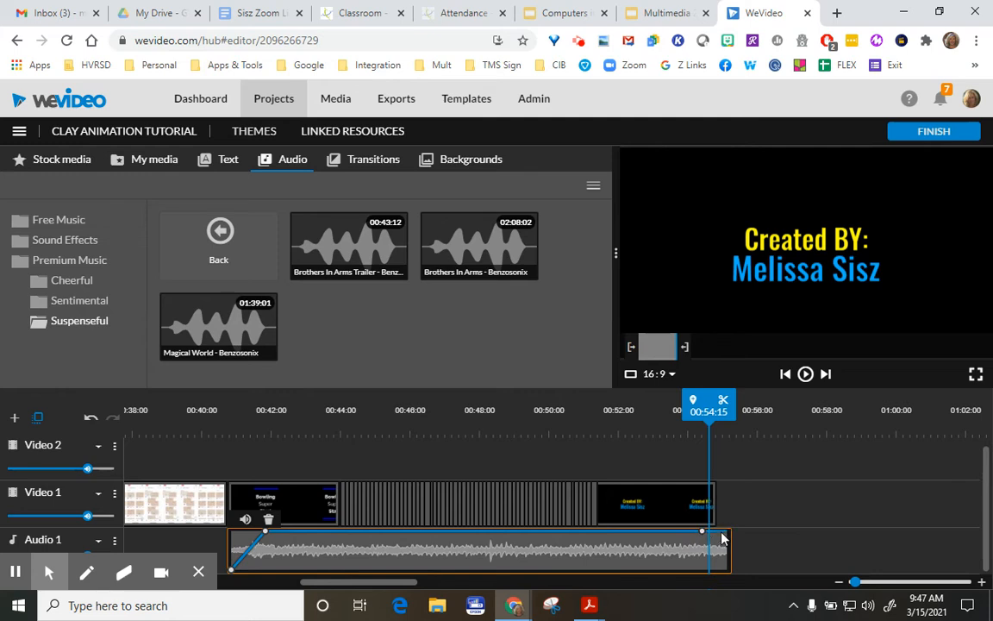
drag(702, 532, 694, 534)
Play the animation with its music from the opening title through the closing credits.
drag(709, 414, 226, 463)
key(space)
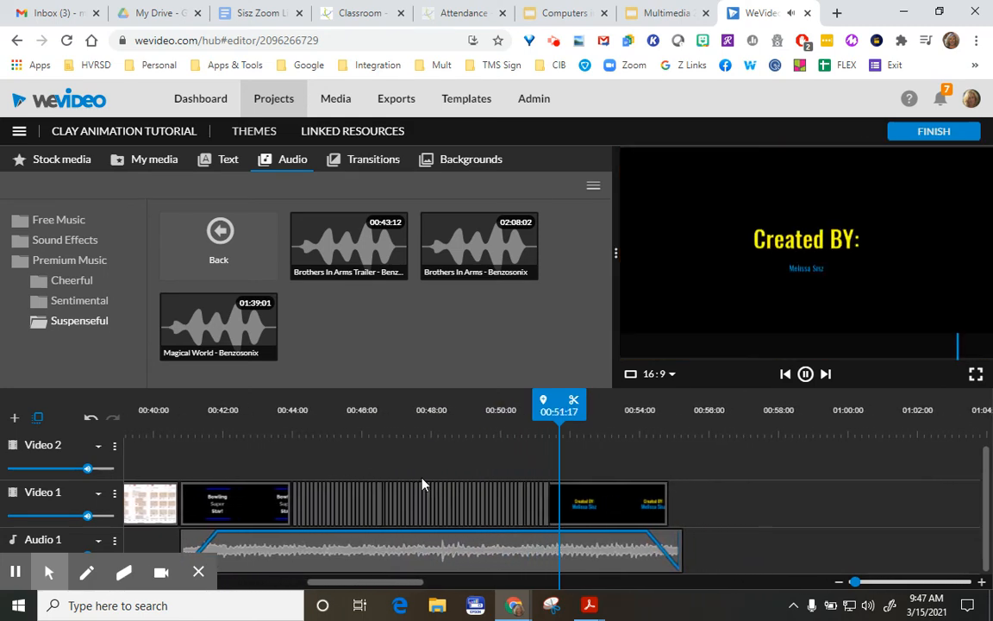
click(805, 374)
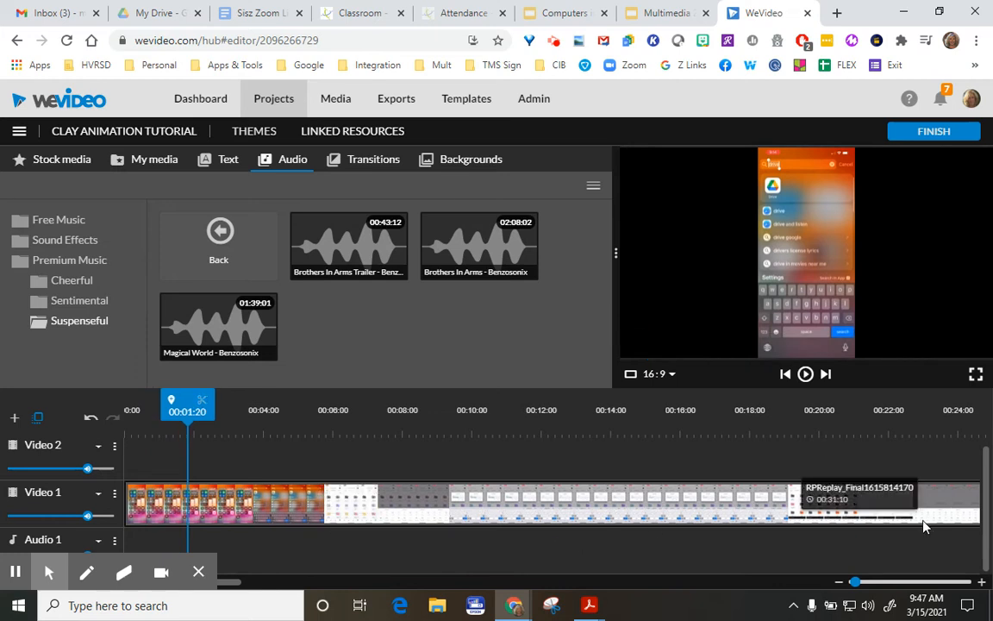
Add a new audio track named Audio 2 to the timeline for a second layer of sound.
drag(852, 582, 853, 582)
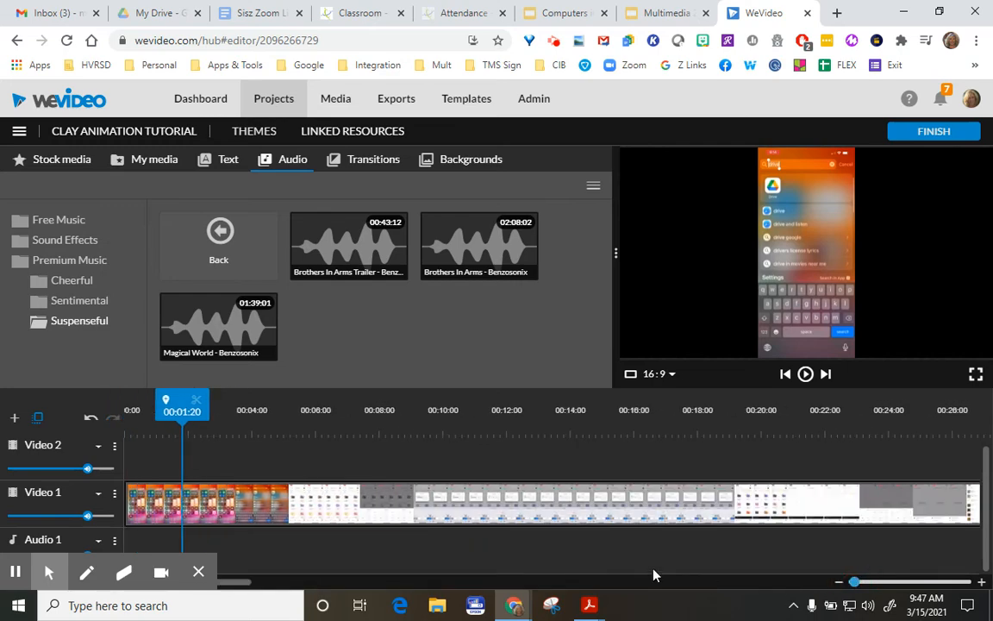
drag(244, 585, 403, 583)
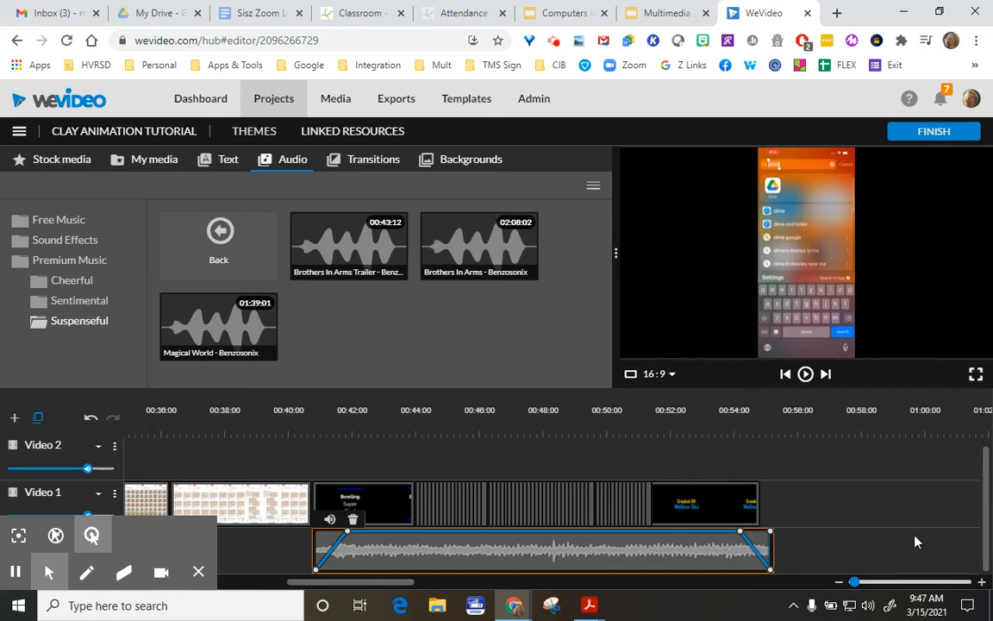
click(197, 572)
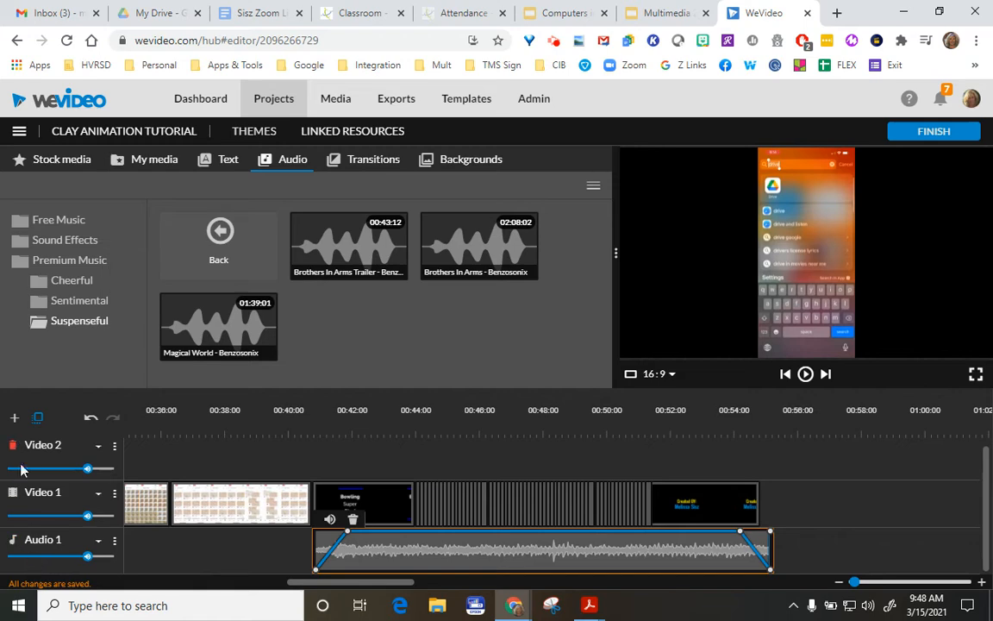
click(16, 419)
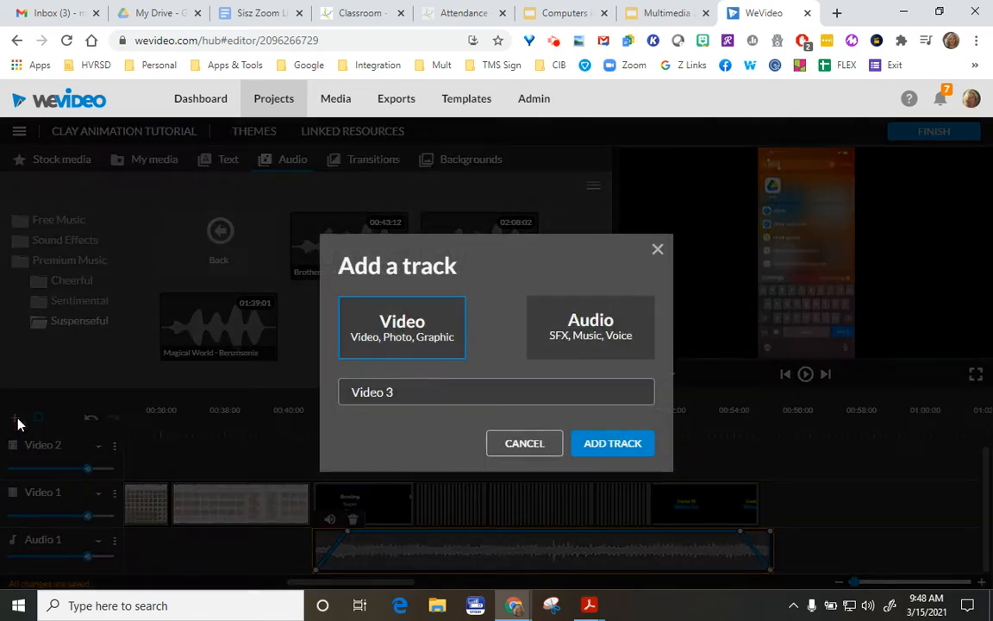
click(568, 344)
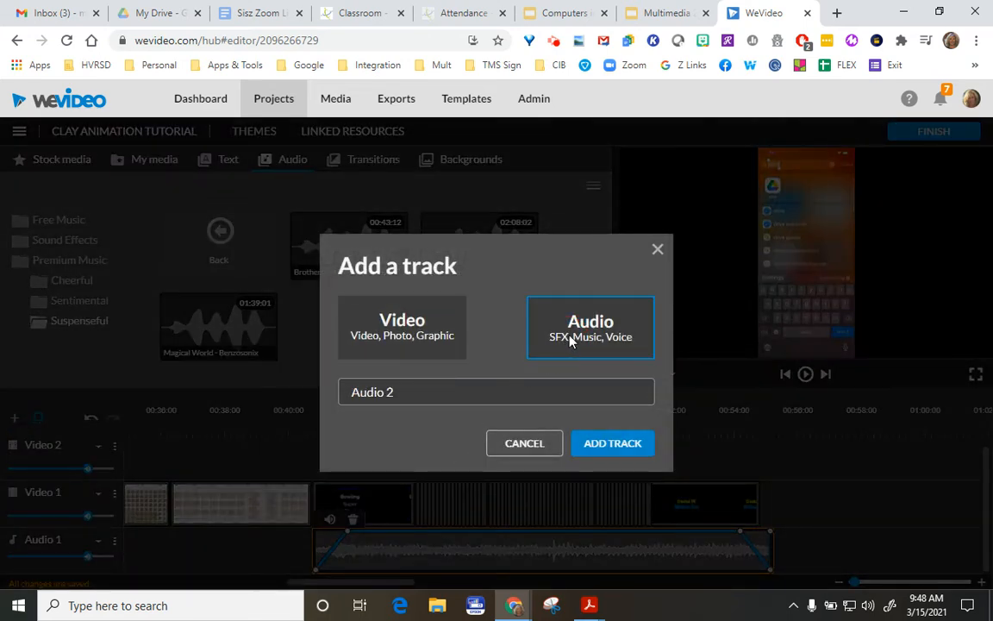
click(613, 445)
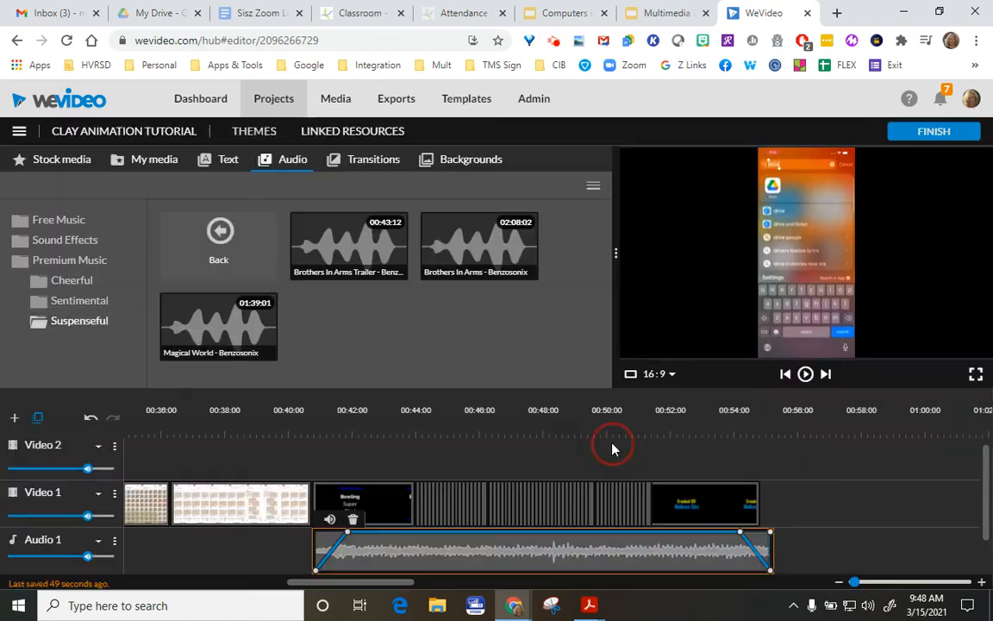
scroll(618, 514, down, 1)
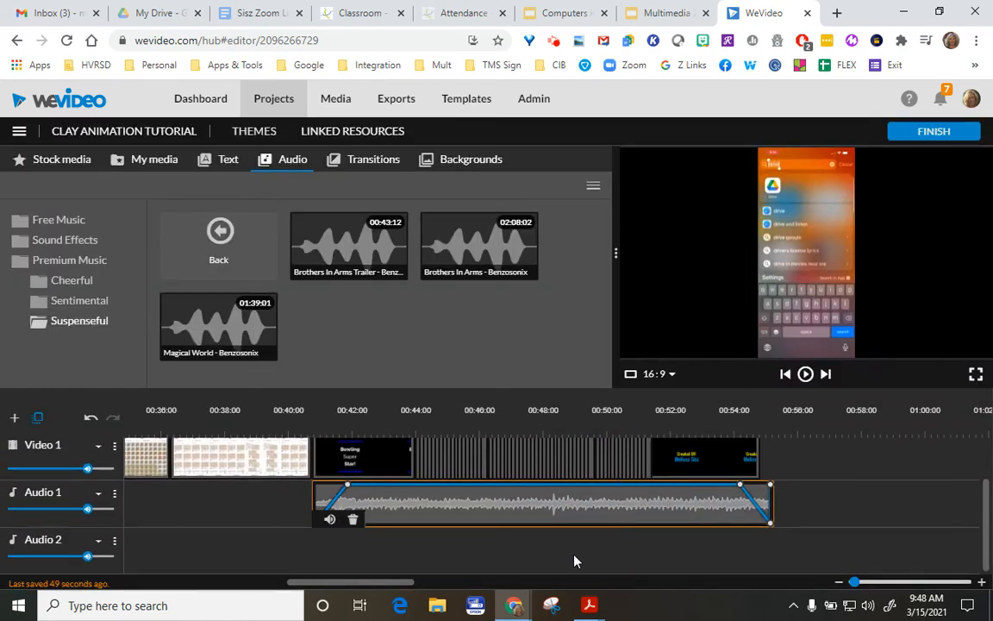
Search the stock media for "bowling", excluding video, photos, graphics and motion graphics so only audio types are included.
click(77, 164)
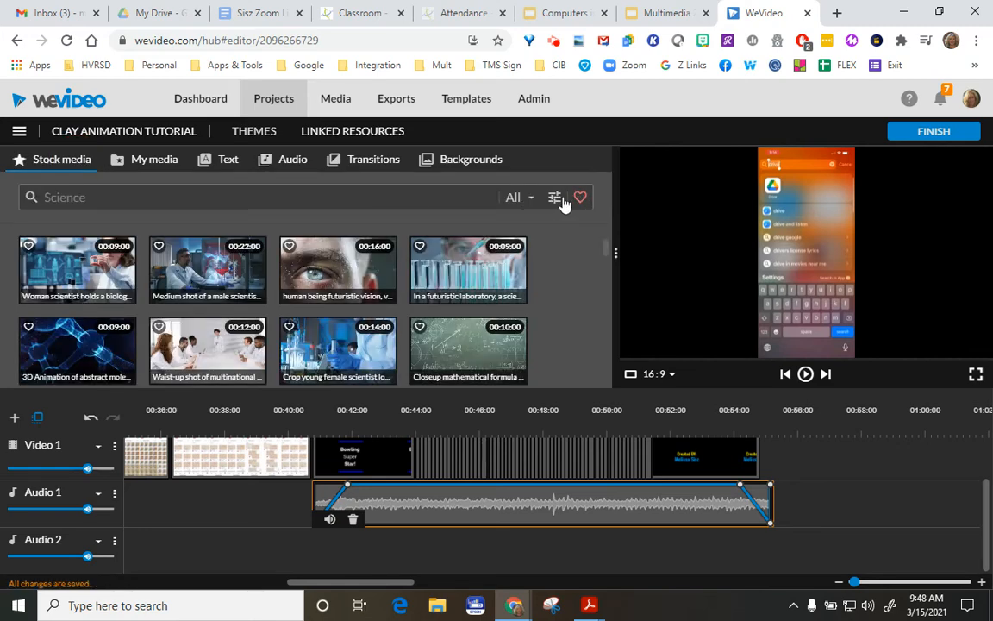
click(554, 197)
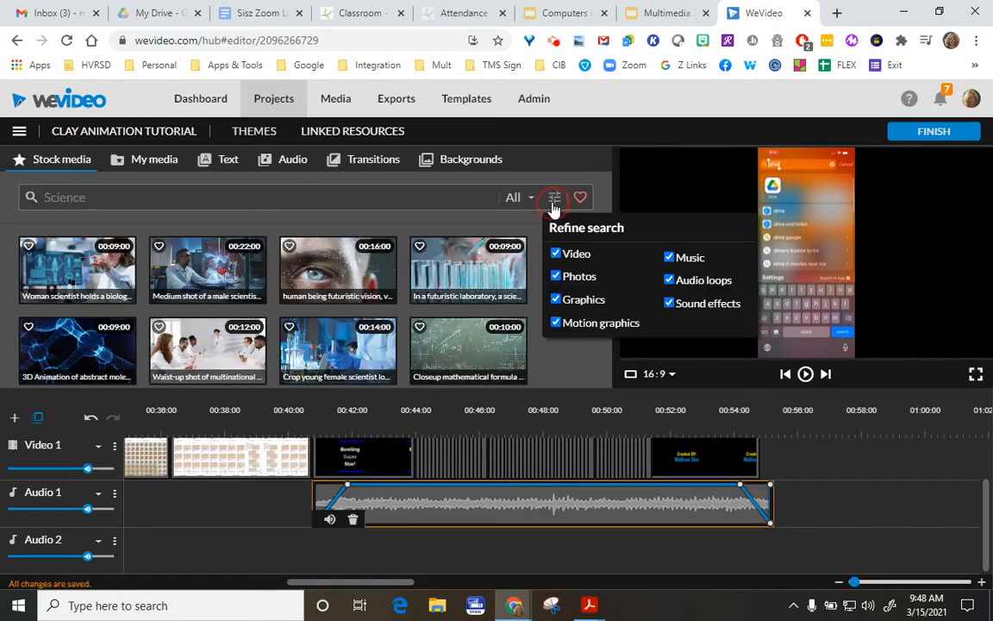
click(556, 253)
click(556, 276)
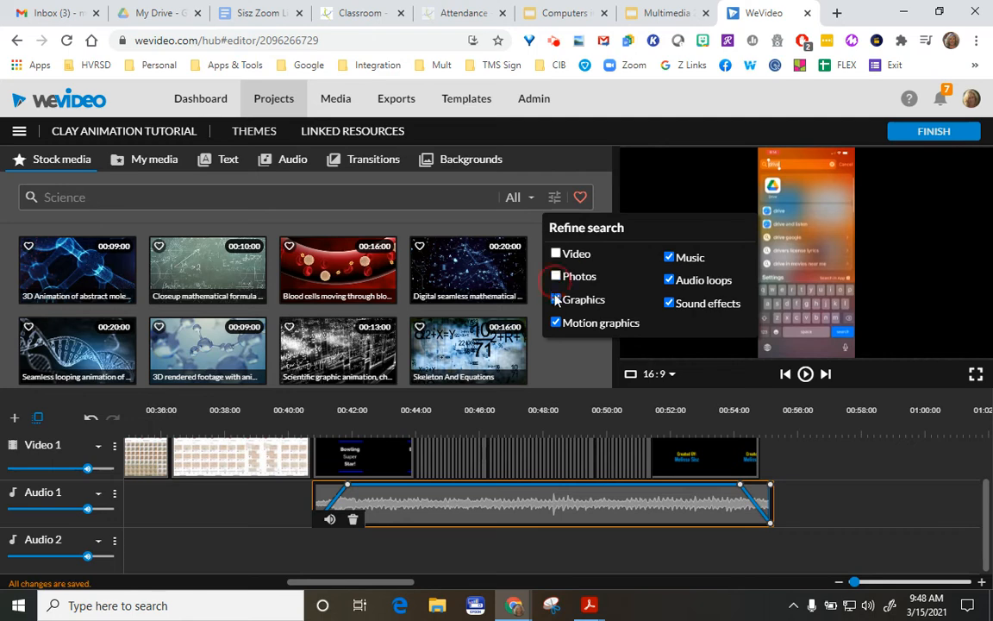
click(556, 299)
click(555, 323)
click(344, 200)
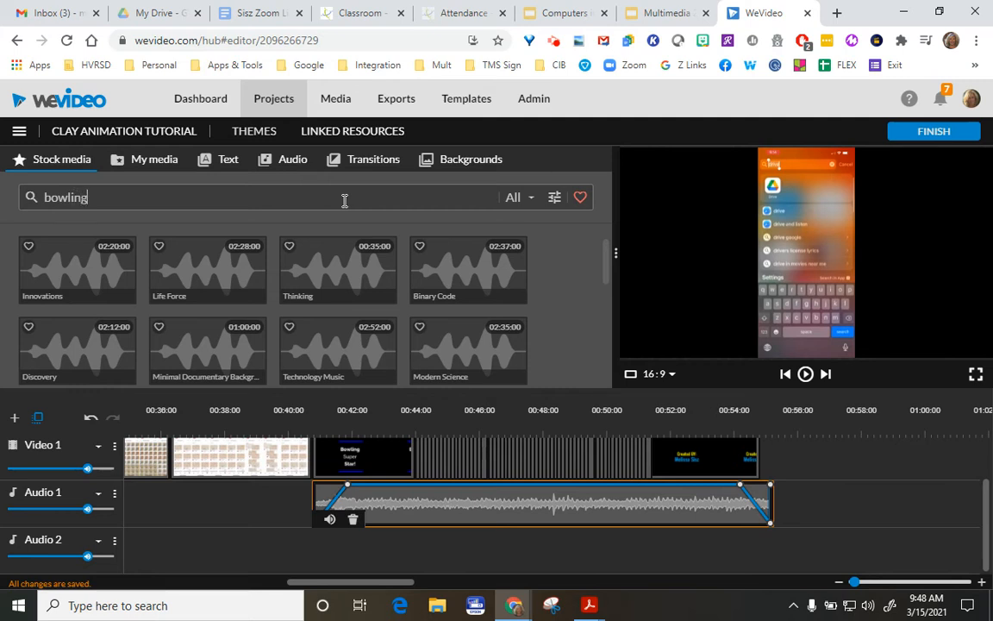
Load any further bowling results and preview the Bowling Gutterball sound effect.
click(82, 269)
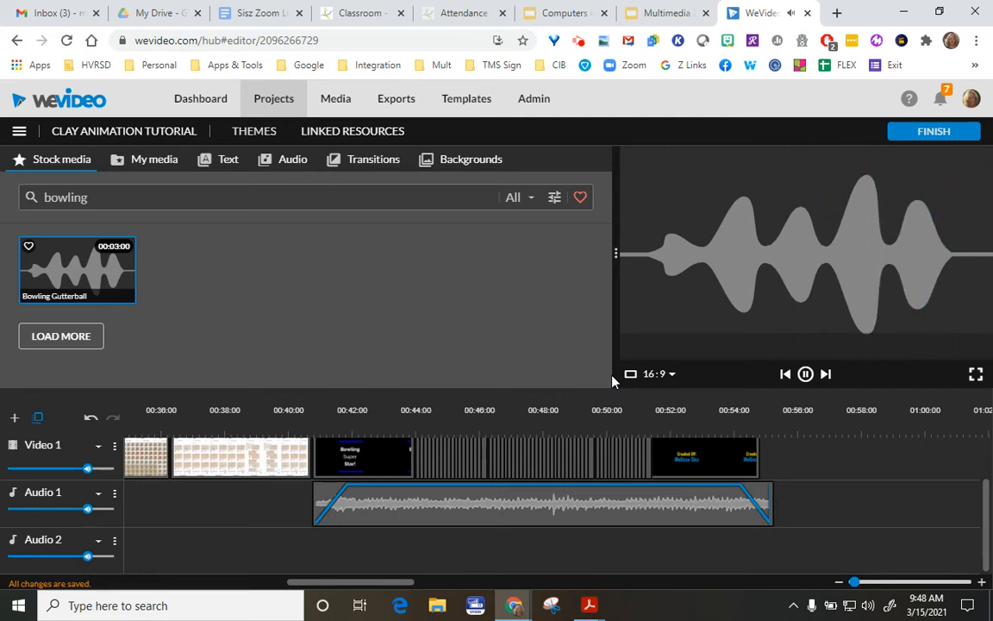
click(61, 335)
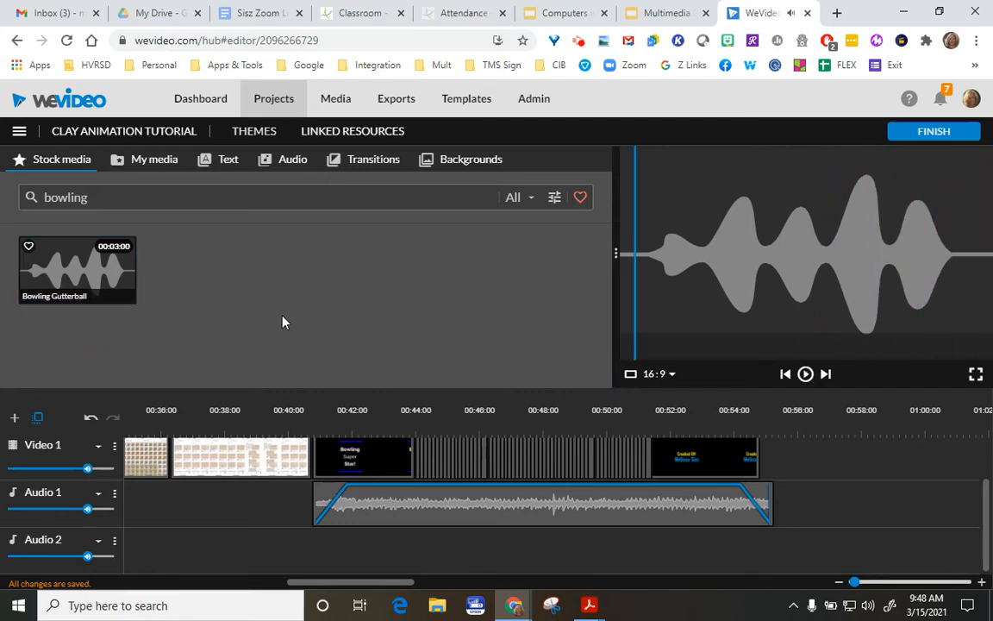
click(120, 281)
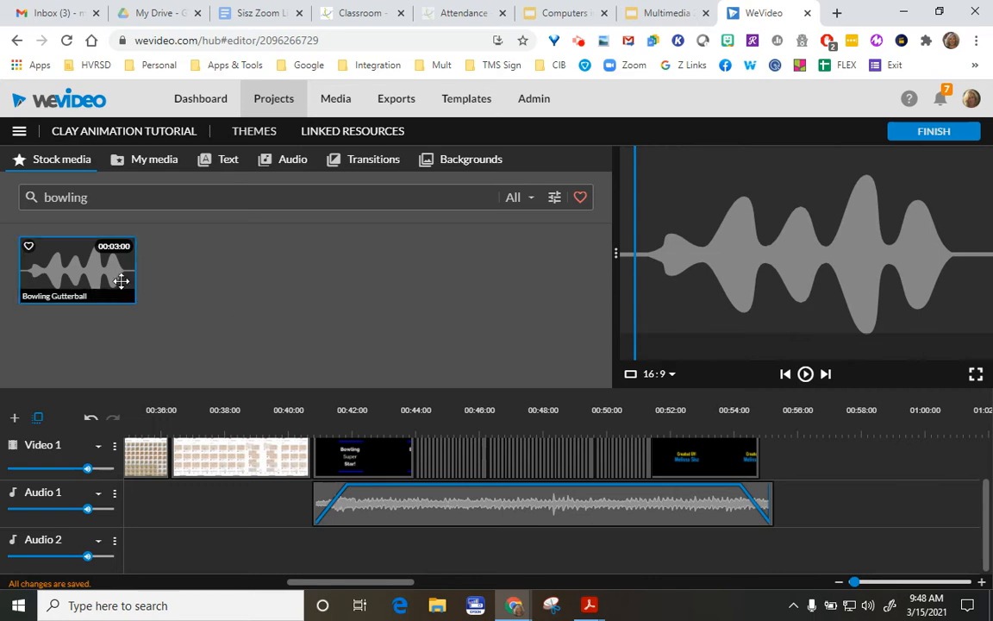
click(805, 374)
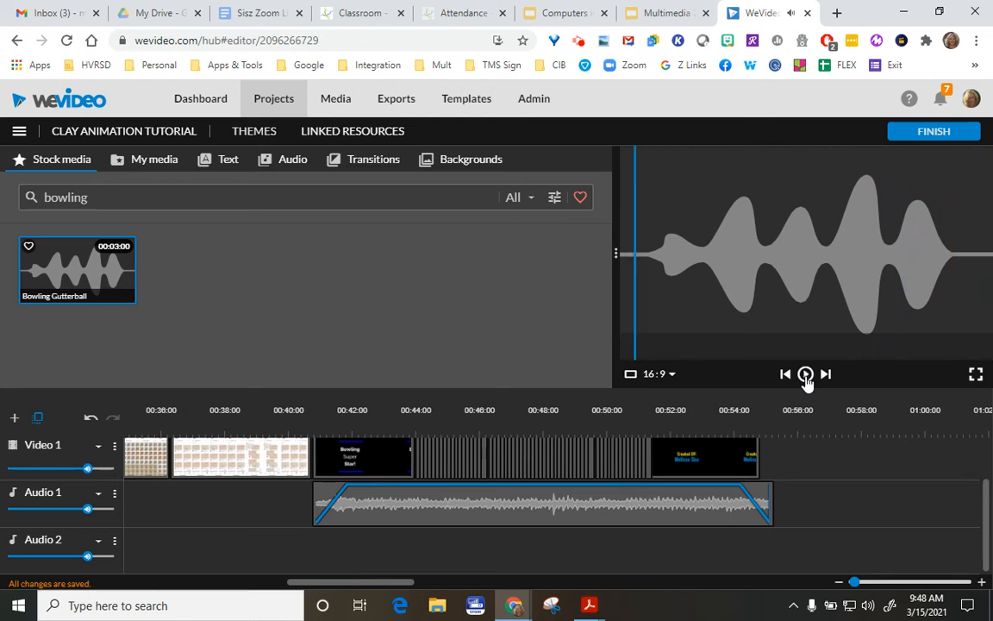
Switch to OnCourse, close the Clay Animation assignment and browse the shared resources of the Multimedia Presentations 8 S-5A class.
click(353, 13)
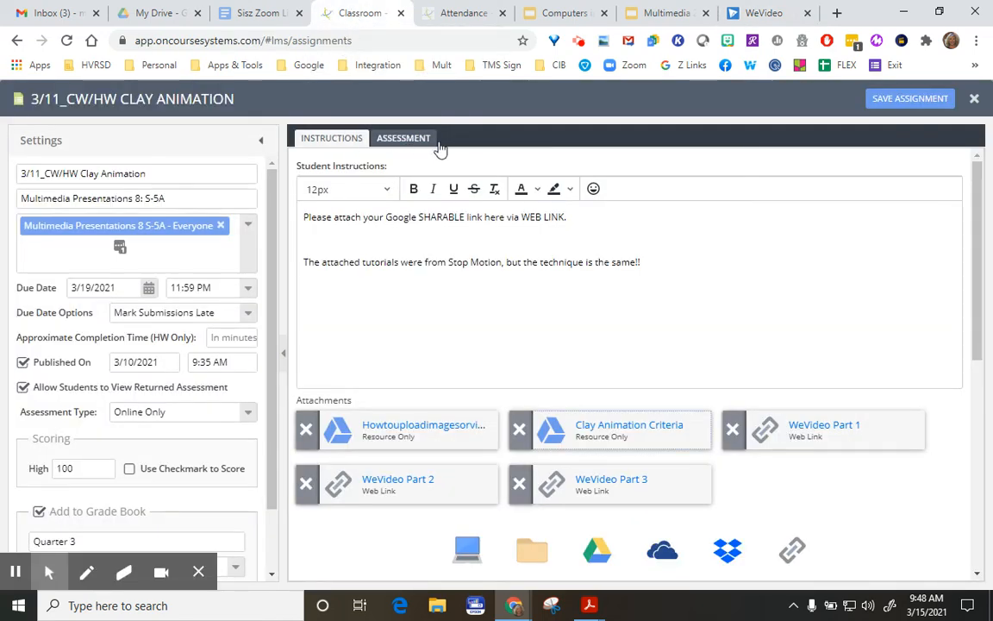
click(975, 101)
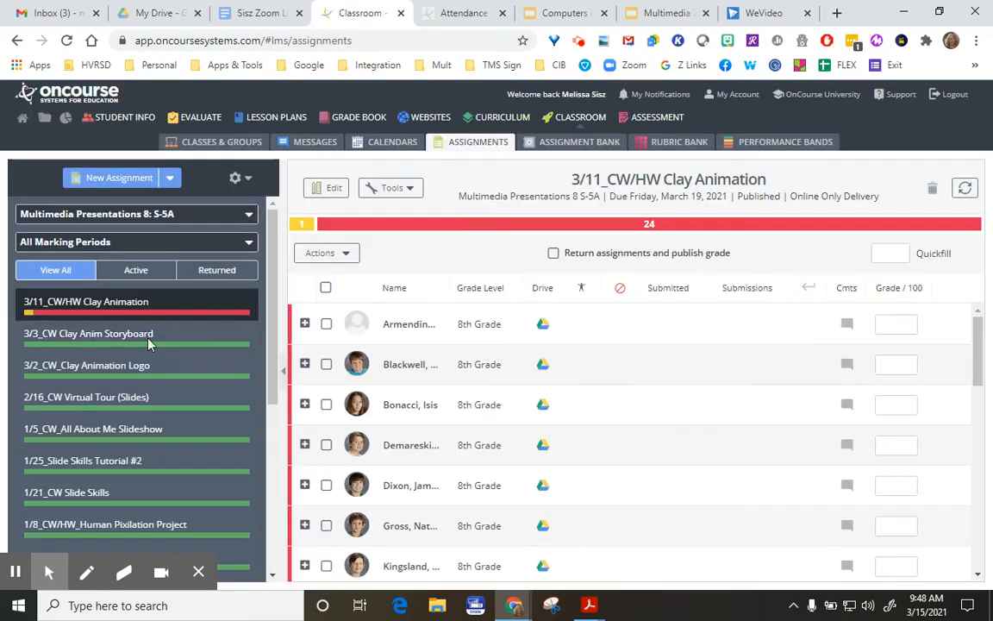
click(245, 141)
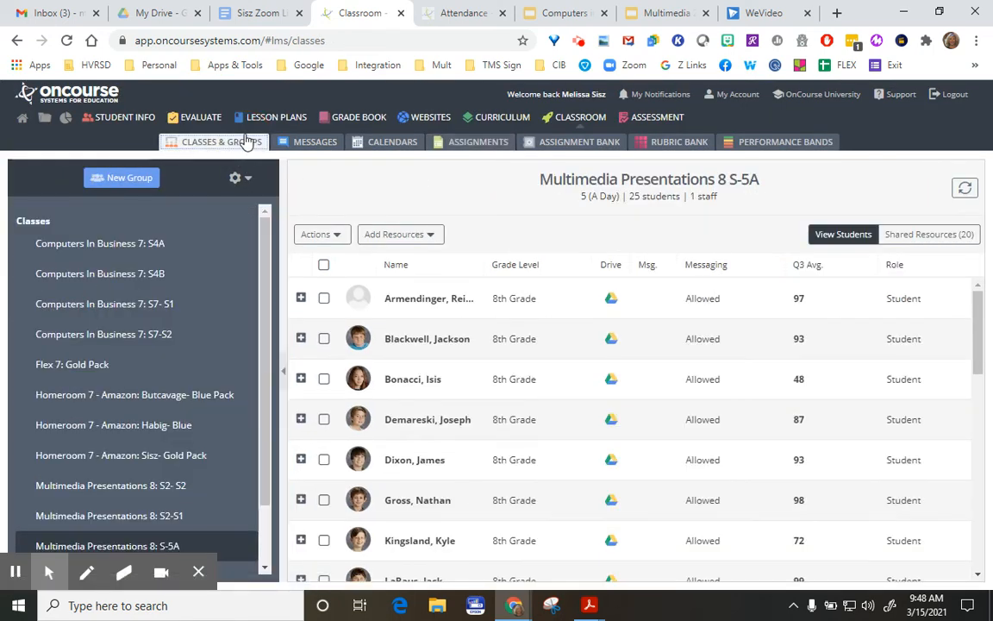
click(393, 236)
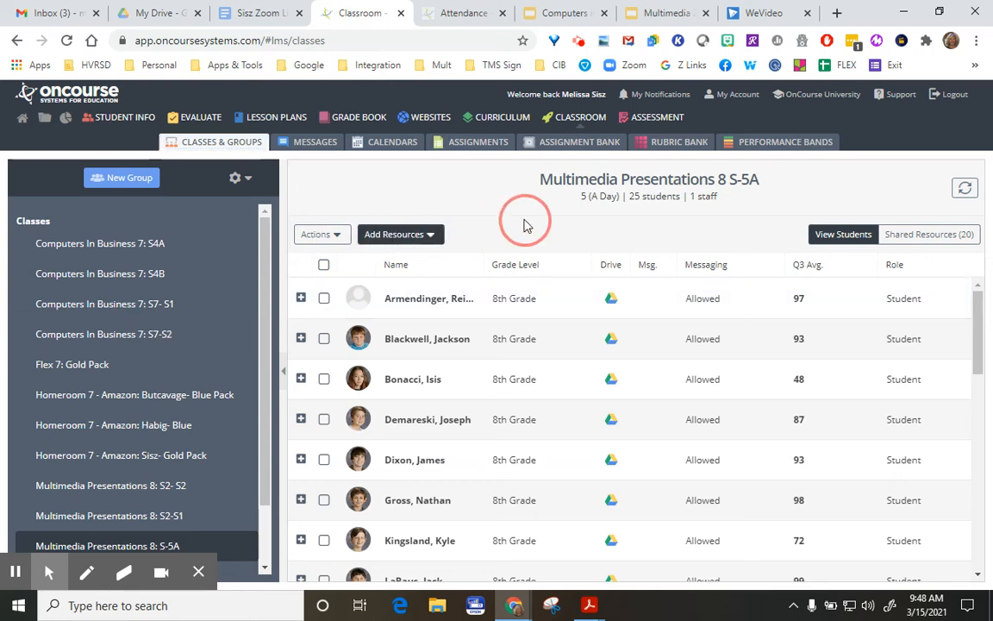
click(948, 234)
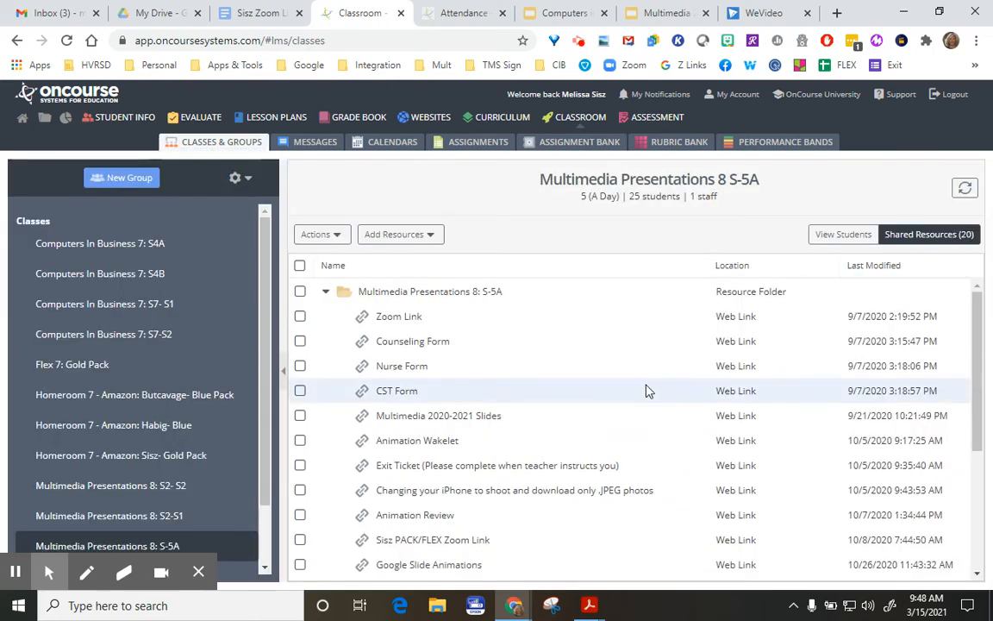
scroll(647, 391, down, 3)
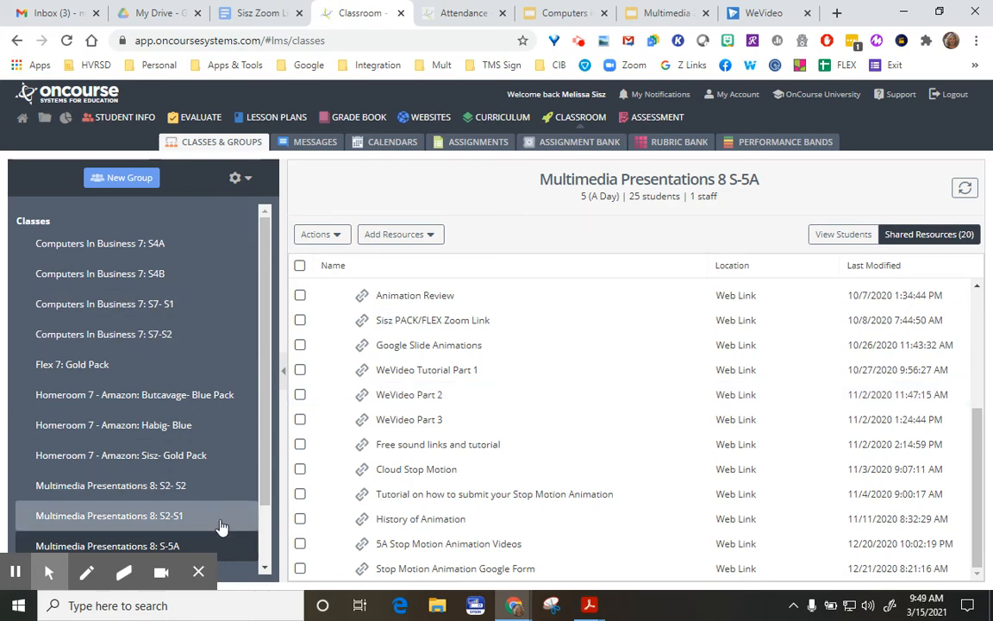
Open the "Free sound links and tutorial" resource from the Multimedia Presentations 8 S2-S1 class's shared resources.
click(195, 518)
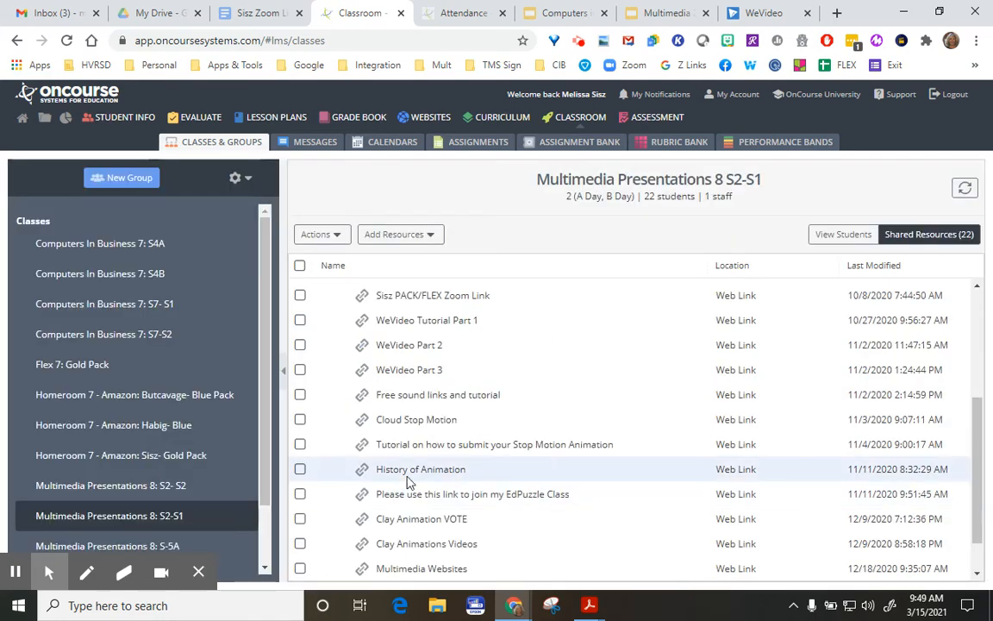
scroll(405, 476, down, 2)
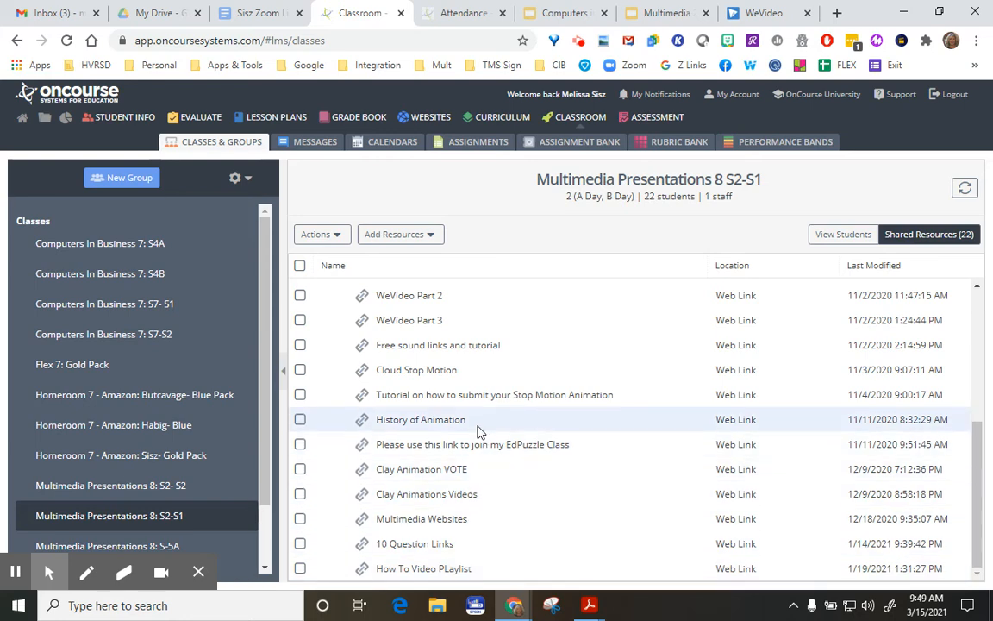
scroll(474, 428, up, 4)
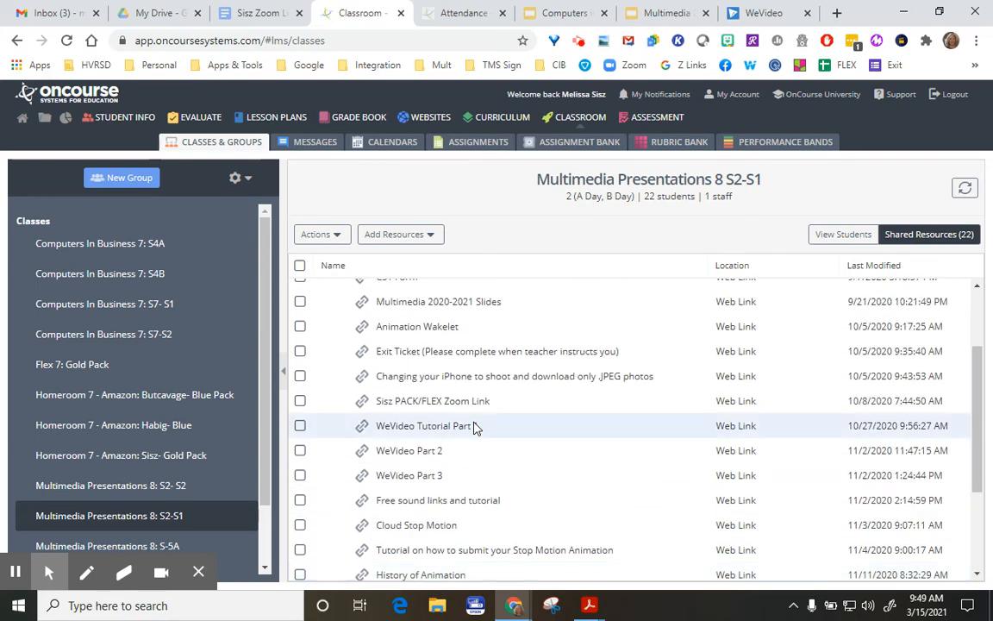
click(478, 502)
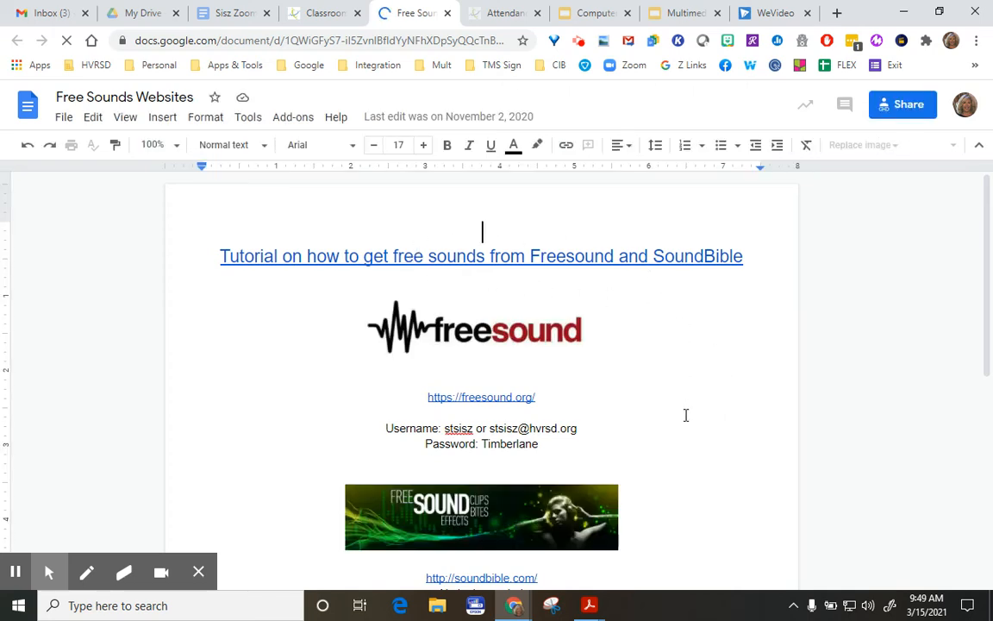
Review the sites listed in the Free Sounds Websites document and open its freesound.org link.
scroll(686, 415, down, 3)
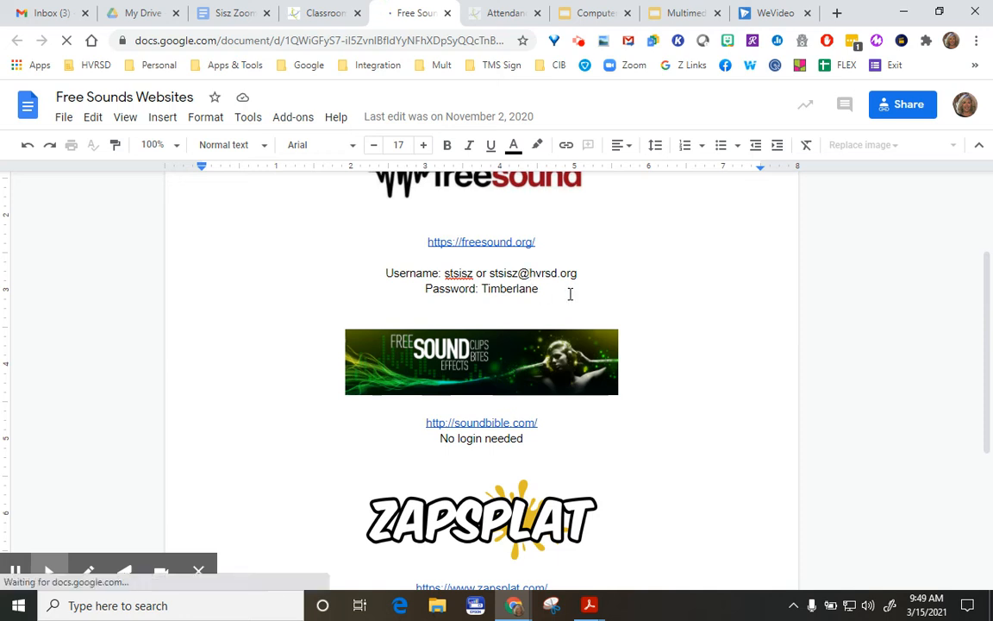
scroll(385, 306, up, 2)
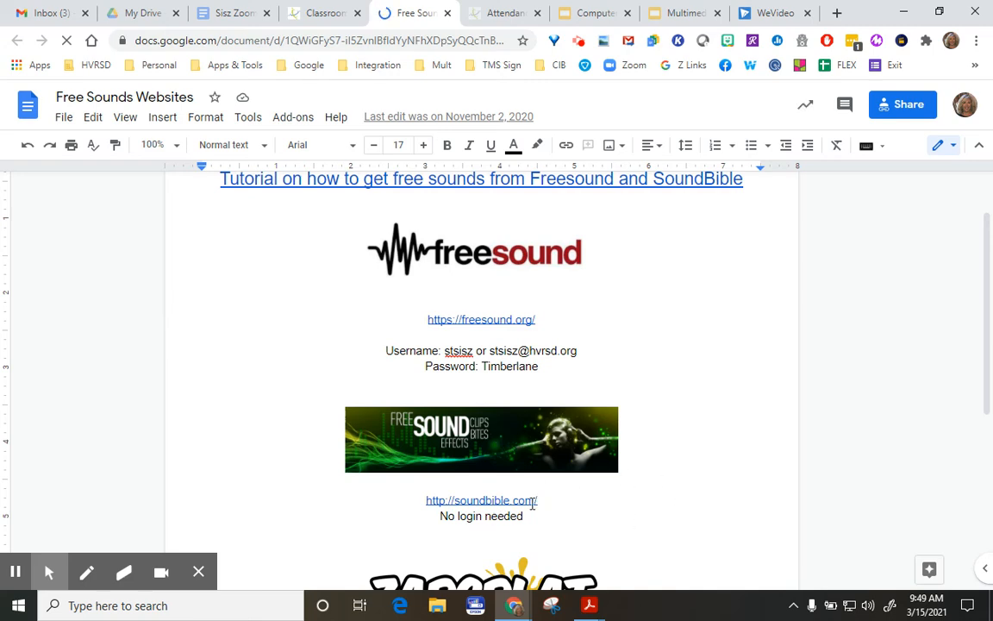
scroll(621, 477, down, 3)
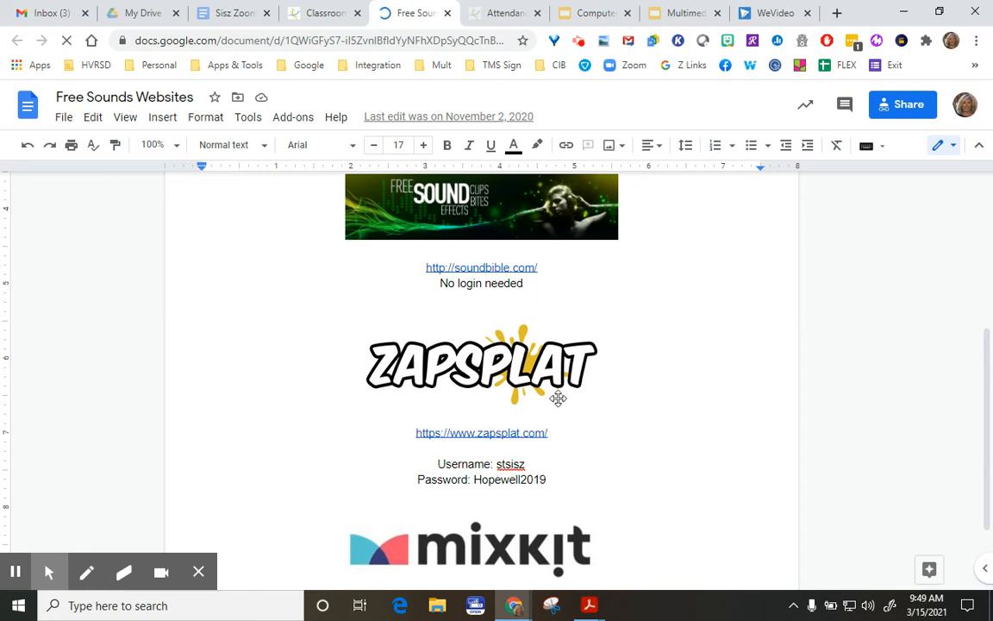
scroll(633, 484, down, 3)
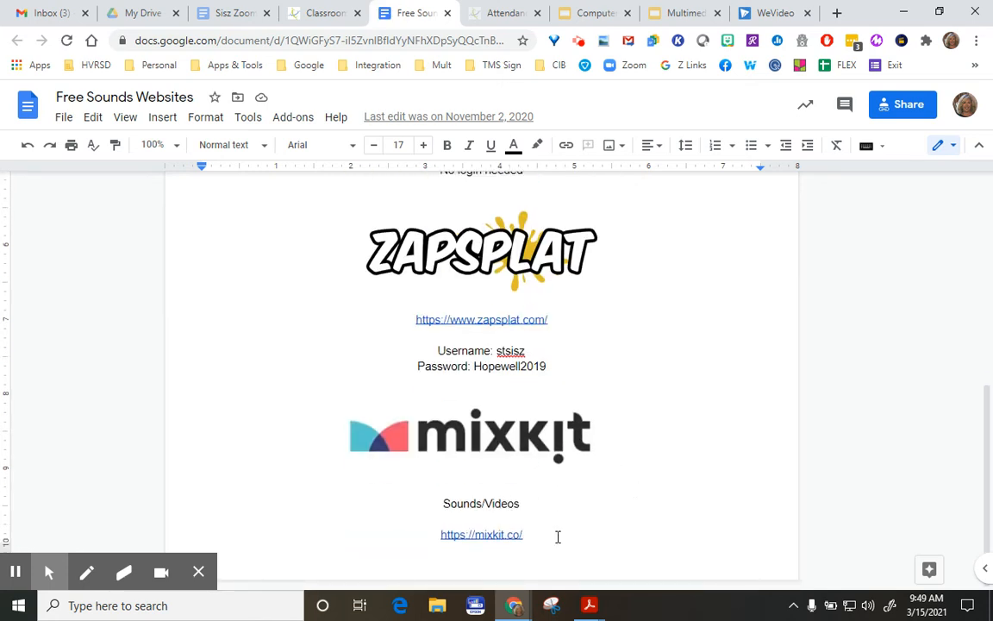
scroll(606, 440, up, 10)
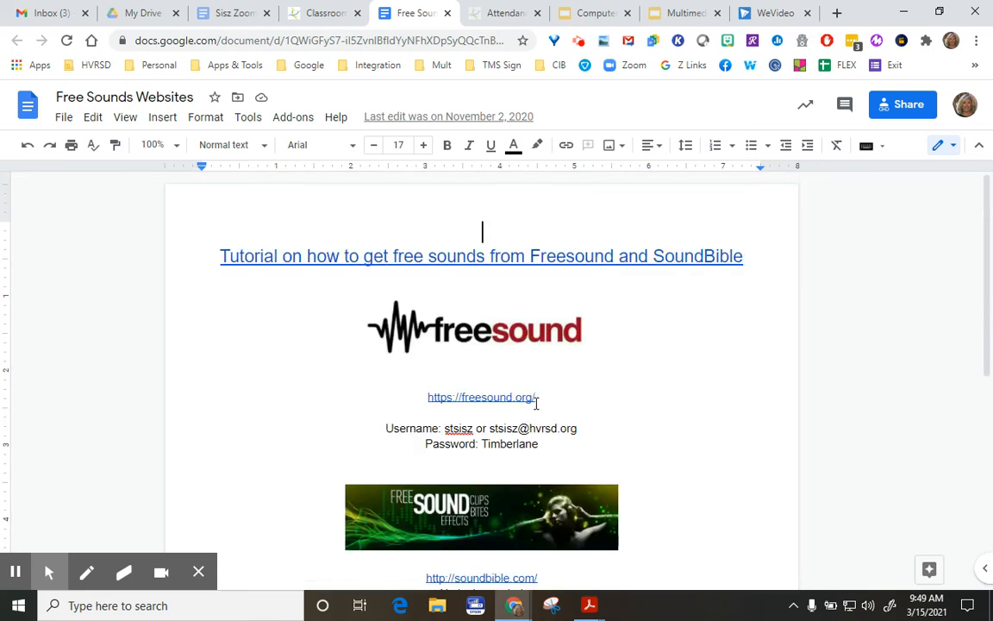
click(482, 396)
click(499, 420)
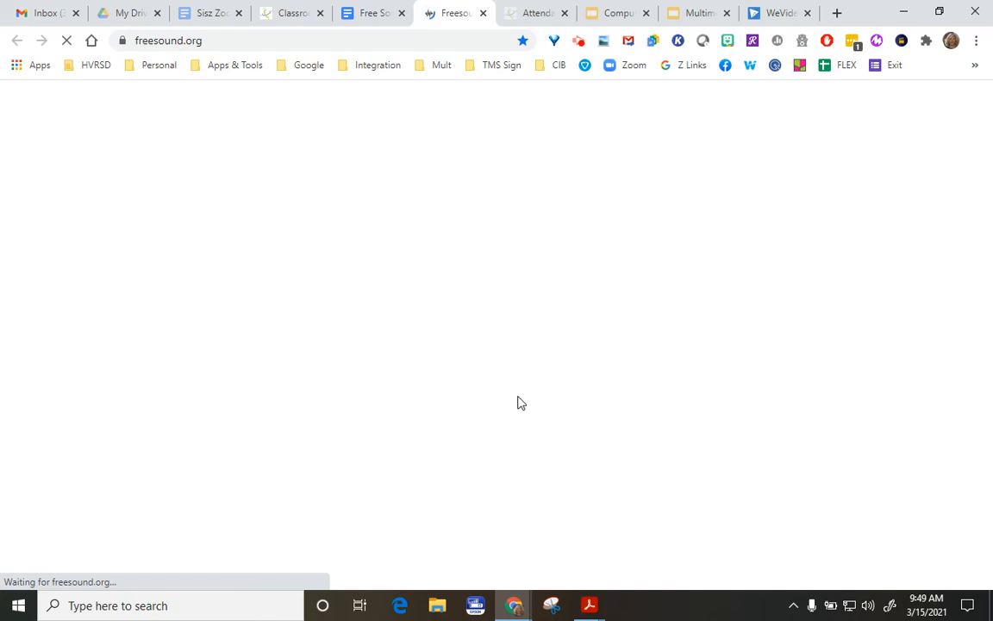
Search Freesound for "Bowling" sounds.
click(578, 43)
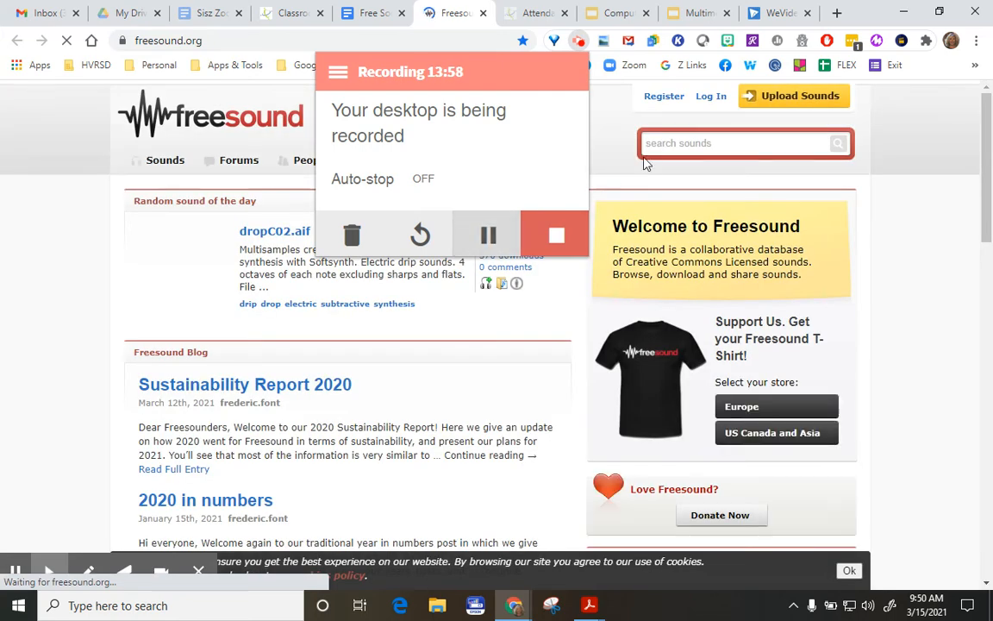
click(677, 143)
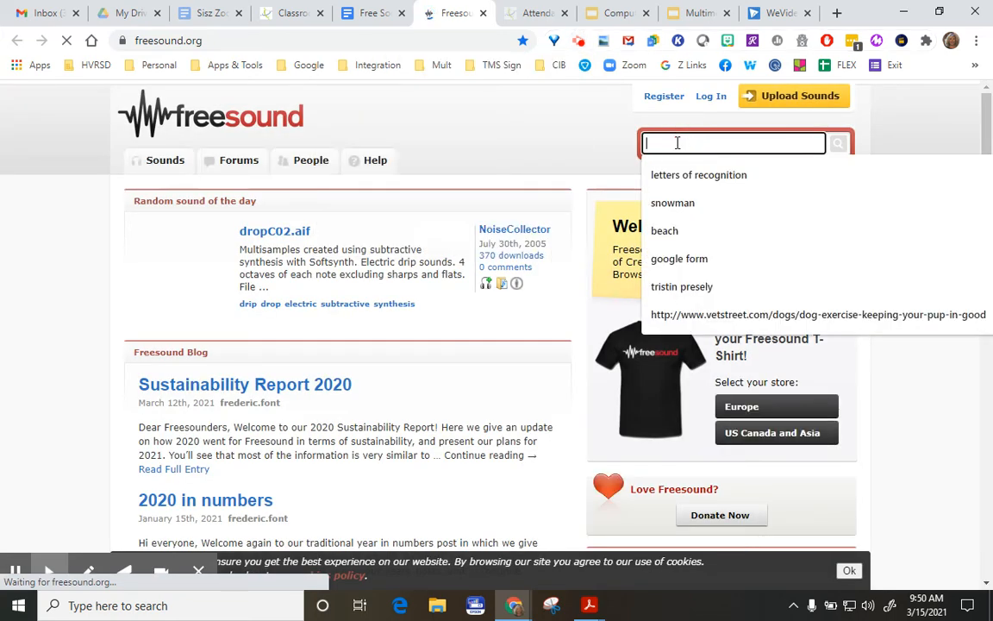
text(Bowling)
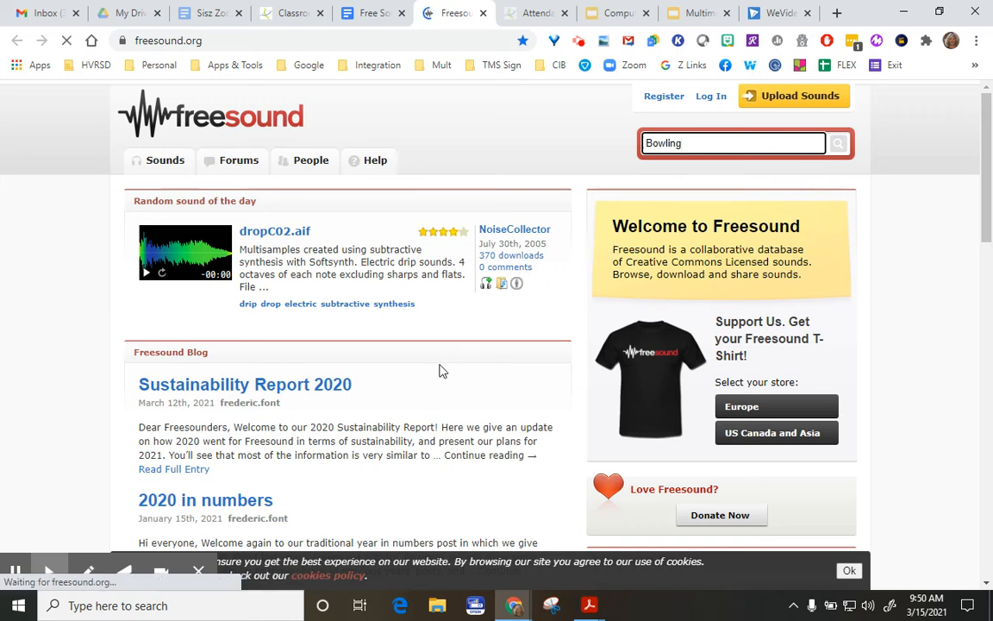
key(Return)
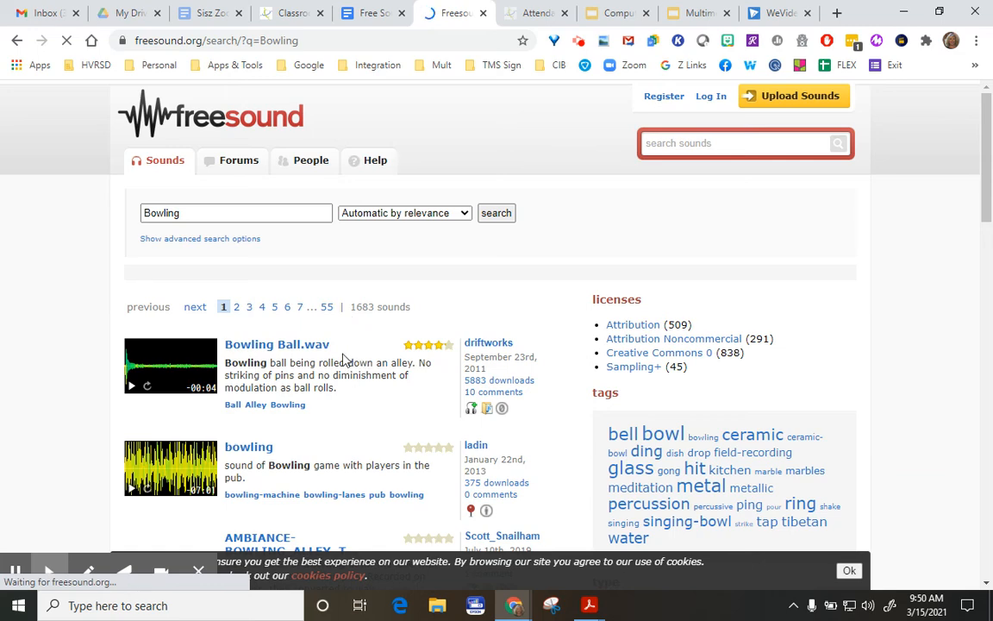
Look through the bowling search results, preview the "bowling" sound and open the "Bowling Strike" sound's page.
scroll(343, 359, down, 2)
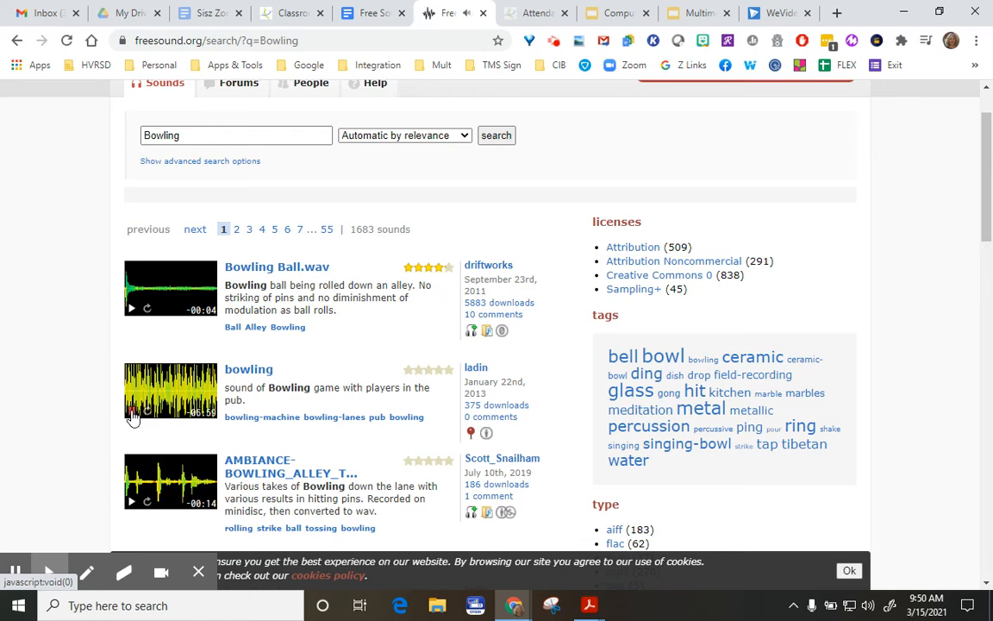
mouse_move(14, 579)
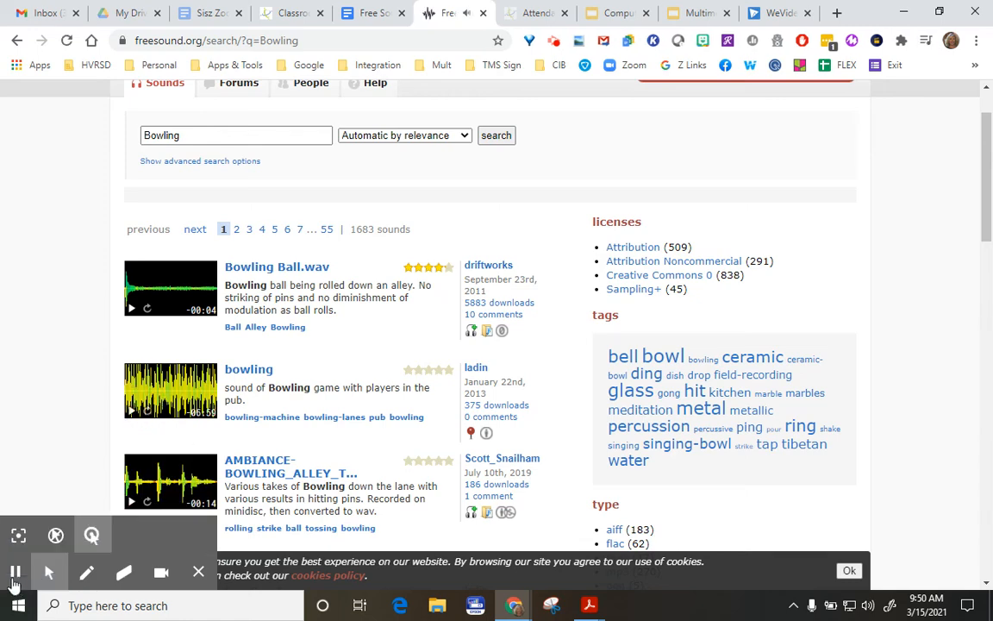
scroll(258, 345, down, 8)
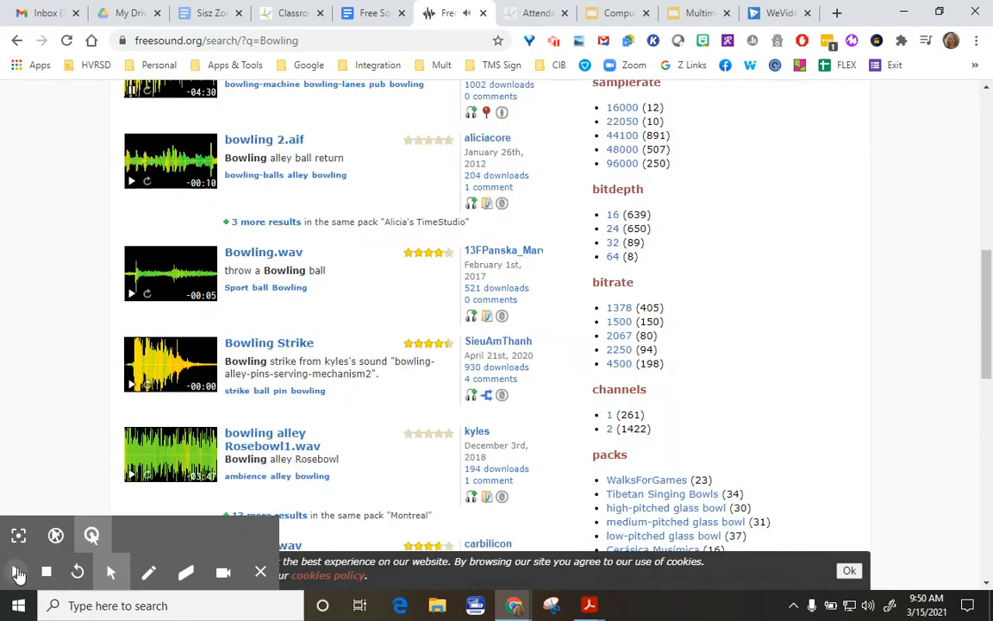
click(298, 344)
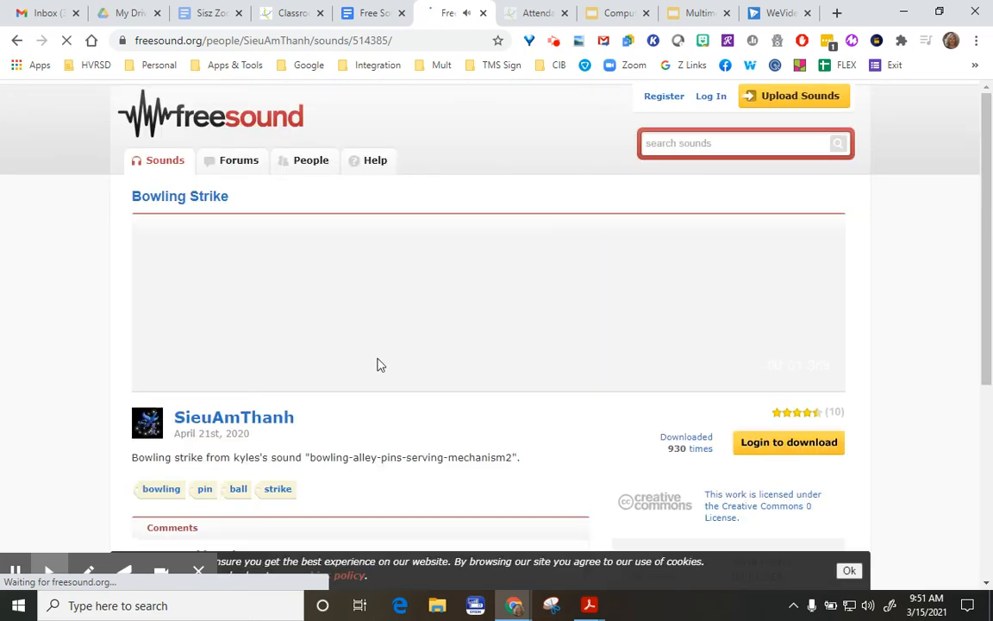
Check the Freesound login details in the Free Sounds Websites document, log in with the prefilled credentials and download the Bowling Strike sound.
click(775, 451)
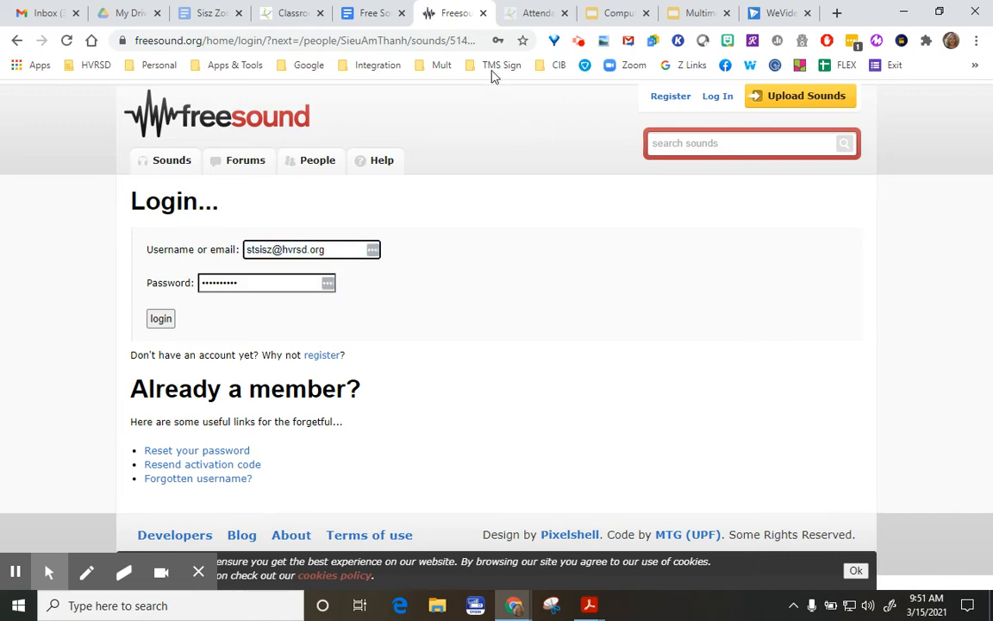
click(373, 13)
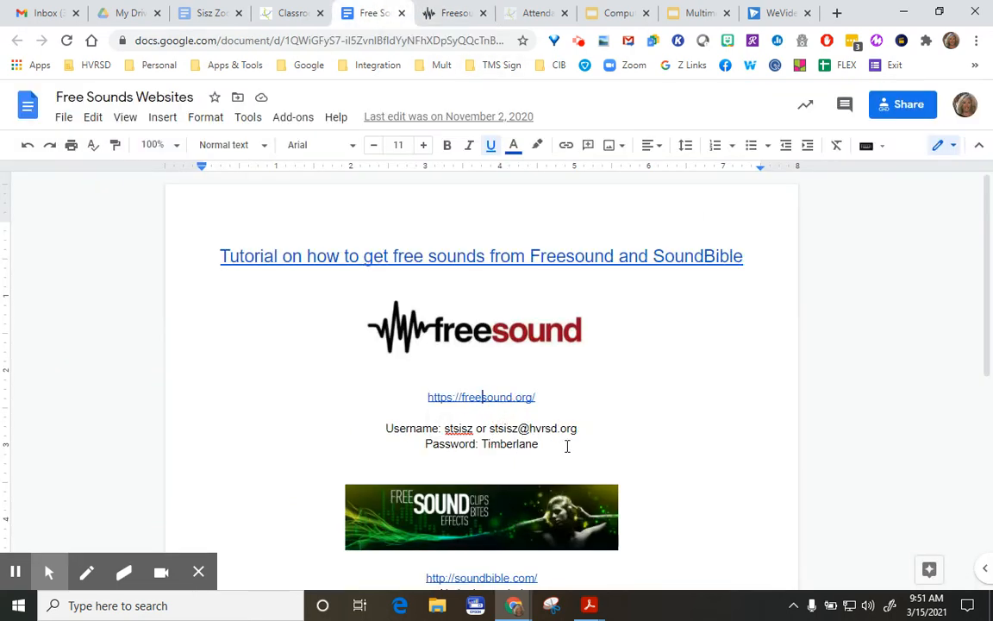
click(450, 12)
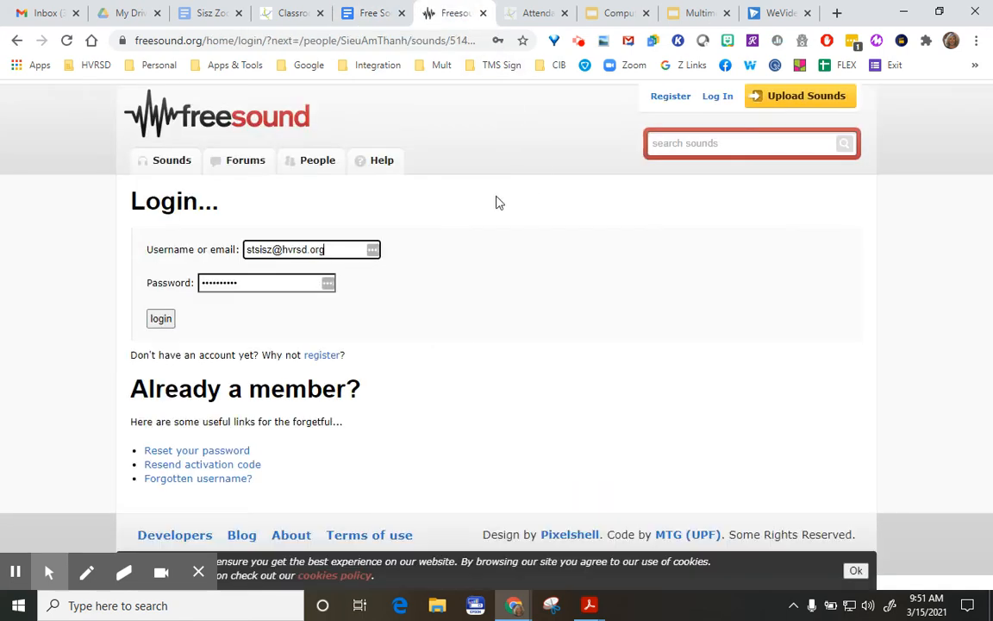
click(163, 321)
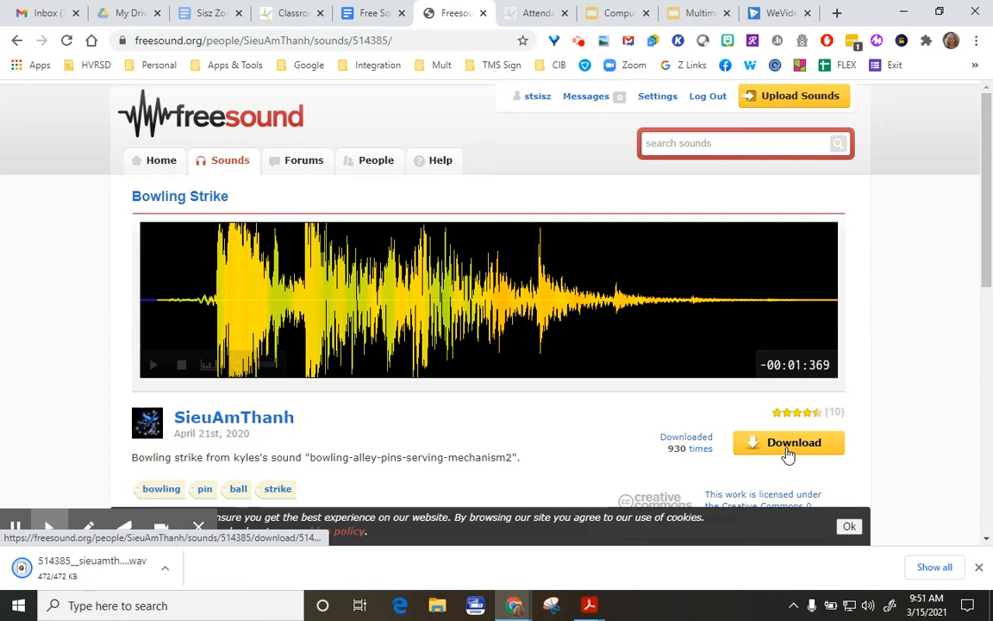
Switch to WeVideo and import the downloaded bowling-strike sound from the Downloads folder into My media.
click(779, 16)
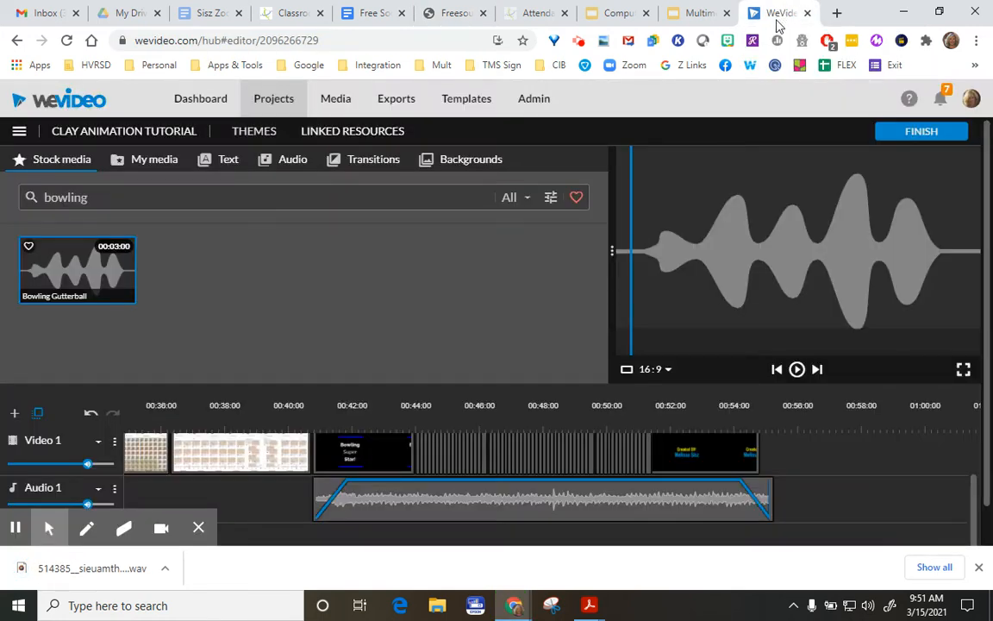
click(147, 166)
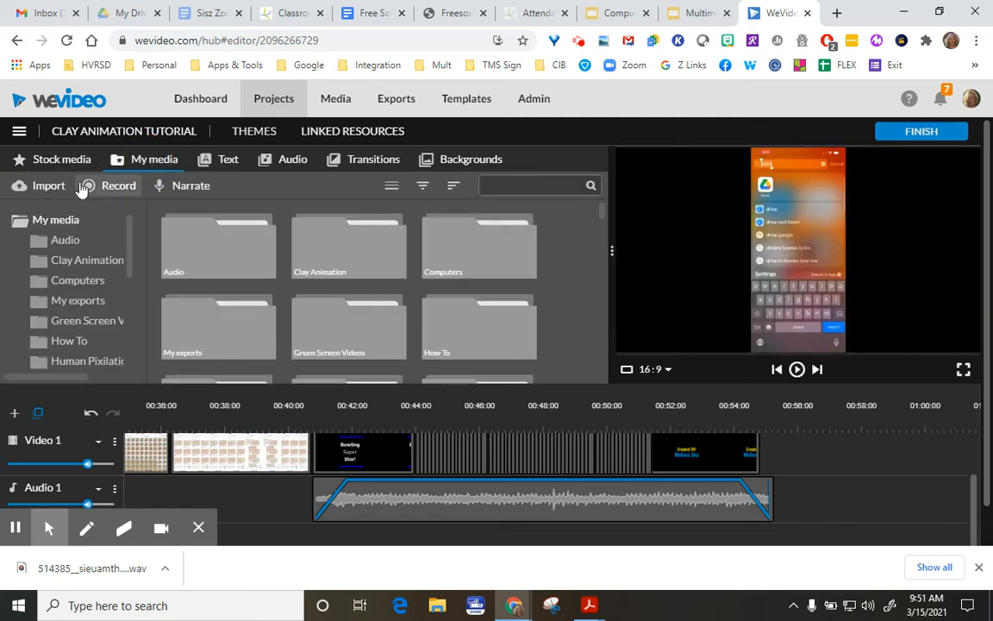
click(43, 186)
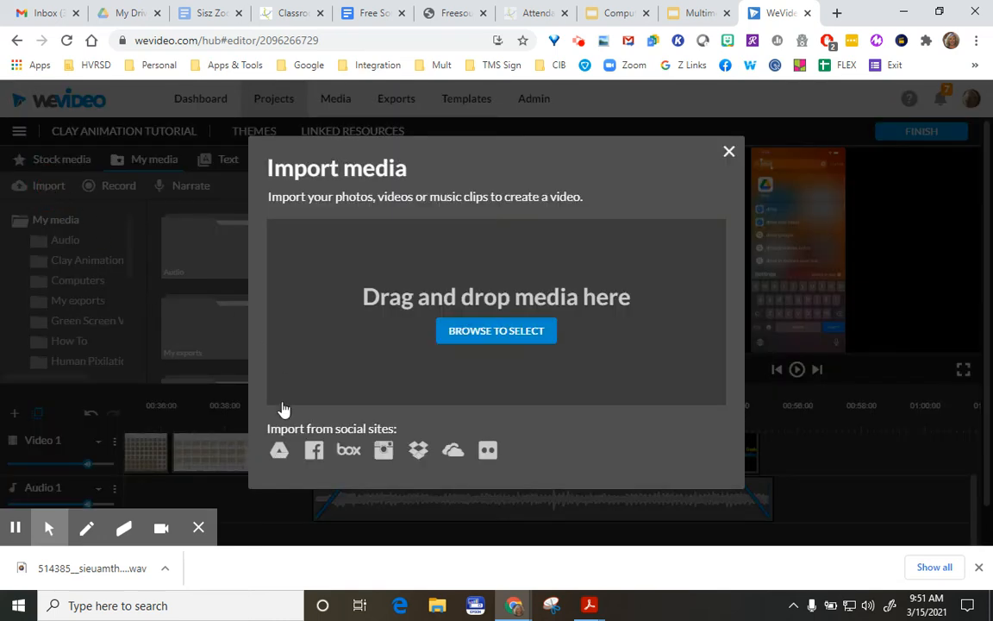
click(494, 332)
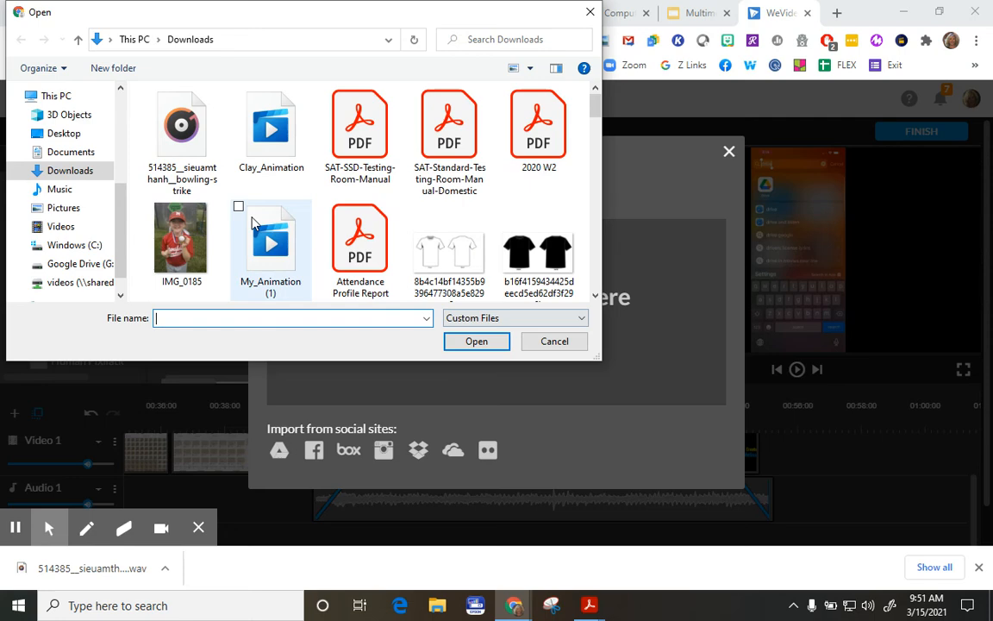
click(182, 134)
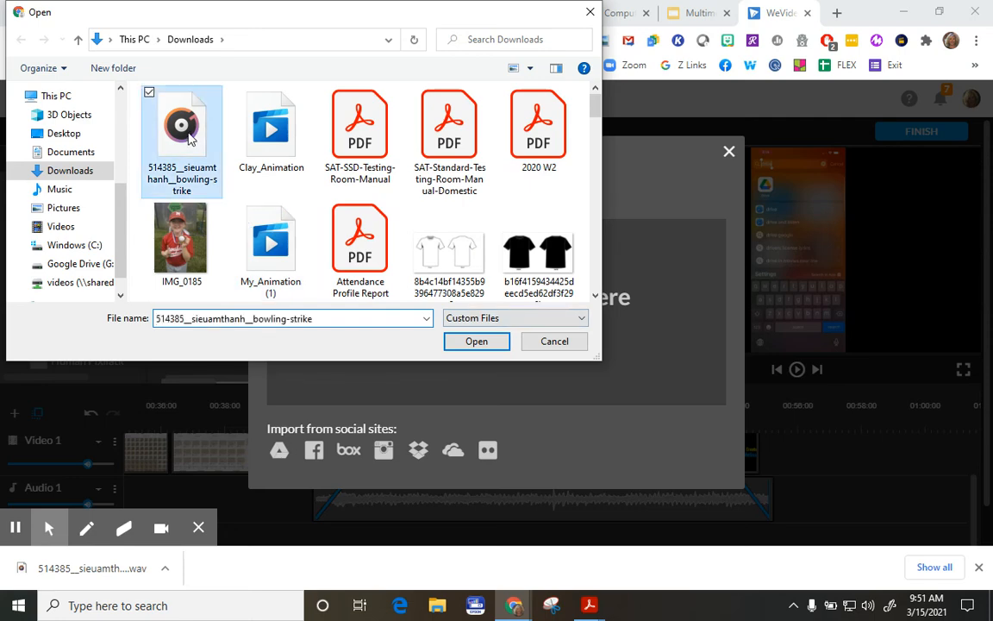
click(477, 340)
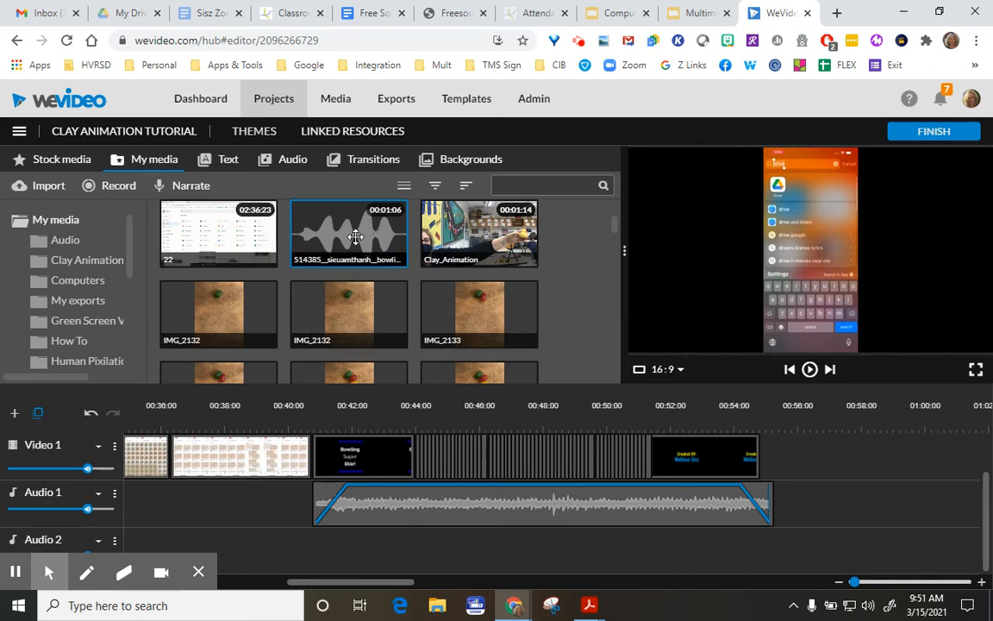
Place the bowling-strike sound on Audio 2 under the frames where the ball hits the pins, starting at about 00:49:03.
drag(355, 237, 599, 552)
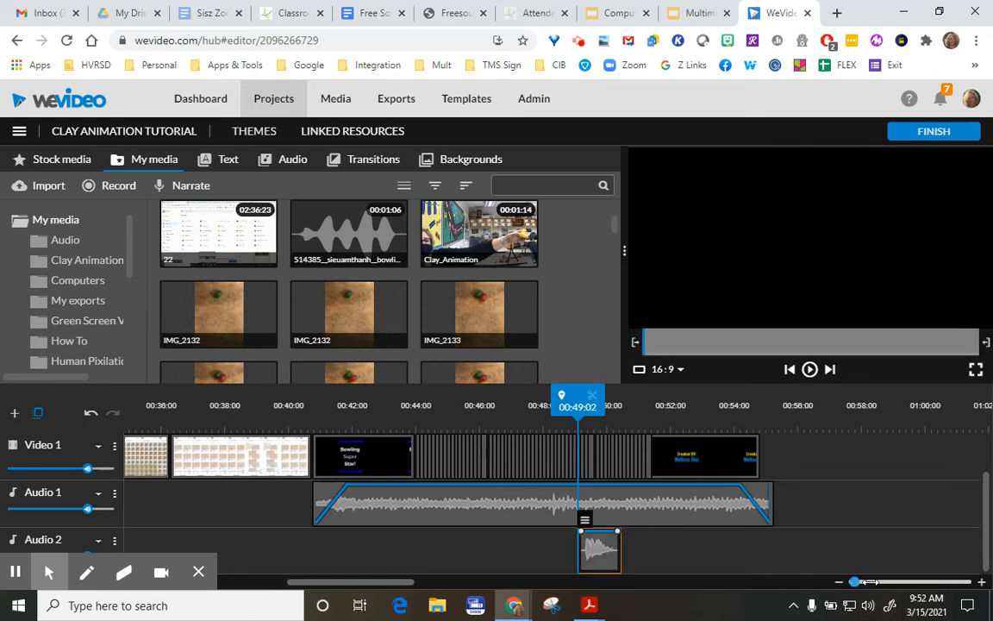
drag(871, 581, 893, 581)
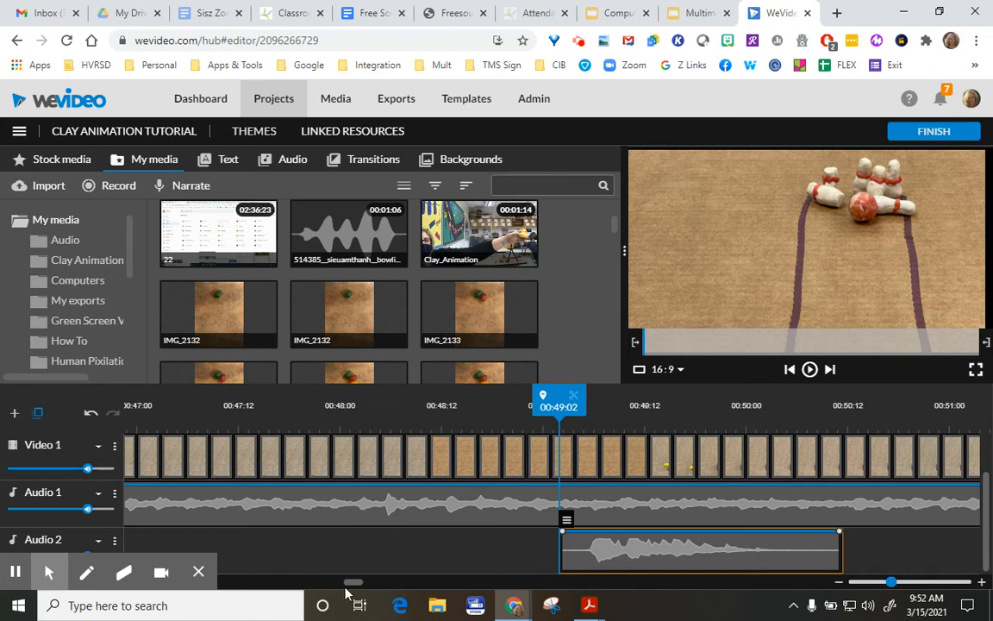
mouse_move(354, 582)
mouse_down()
mouse_move(377, 587)
mouse_move(360, 586)
mouse_up()
mouse_move(331, 553)
mouse_down()
mouse_move(424, 566)
mouse_move(439, 545)
mouse_move(455, 546)
mouse_move(325, 545)
mouse_up()
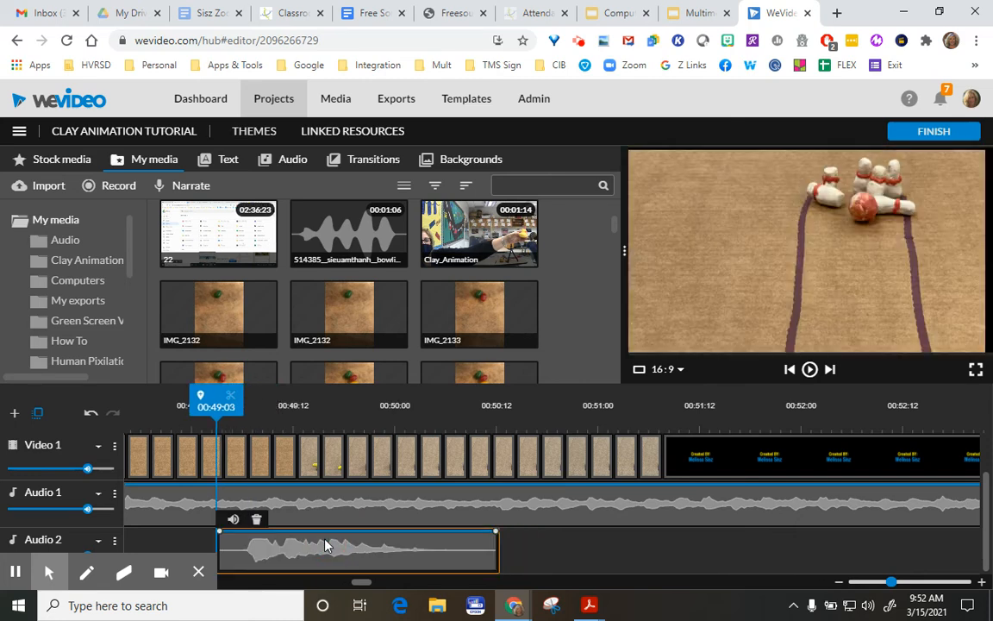
Play the animation from just before the bowling-strike clip to check the sound's timing against the falling pins.
key(space)
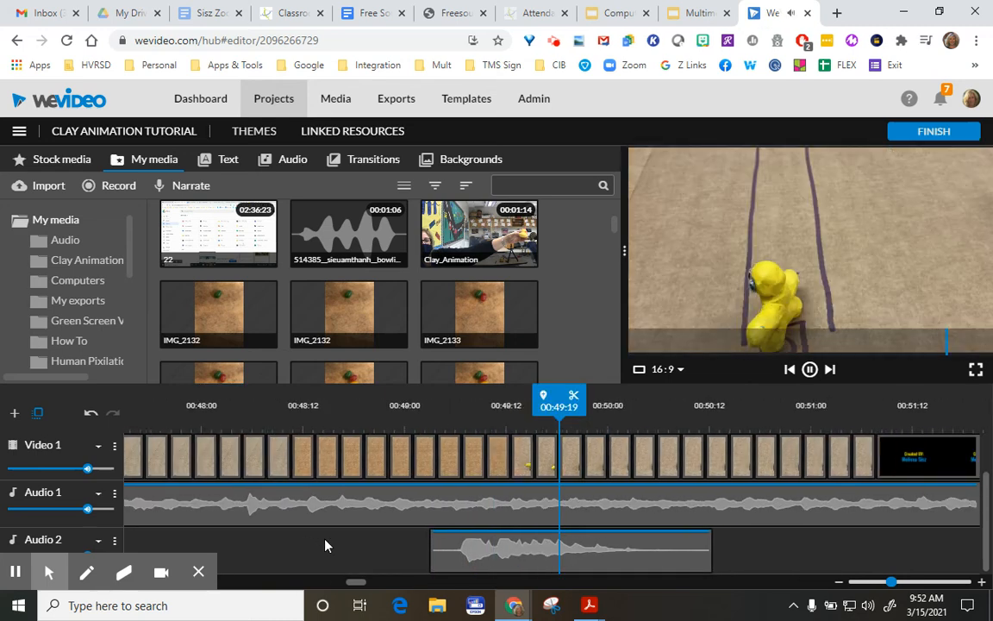
key(space)
click(389, 542)
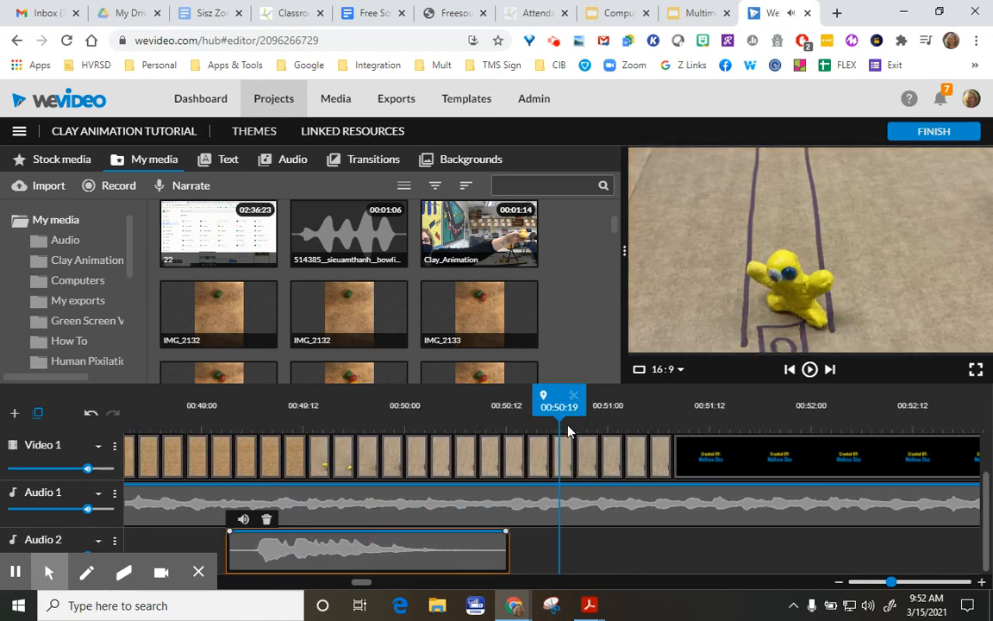
drag(567, 430, 226, 425)
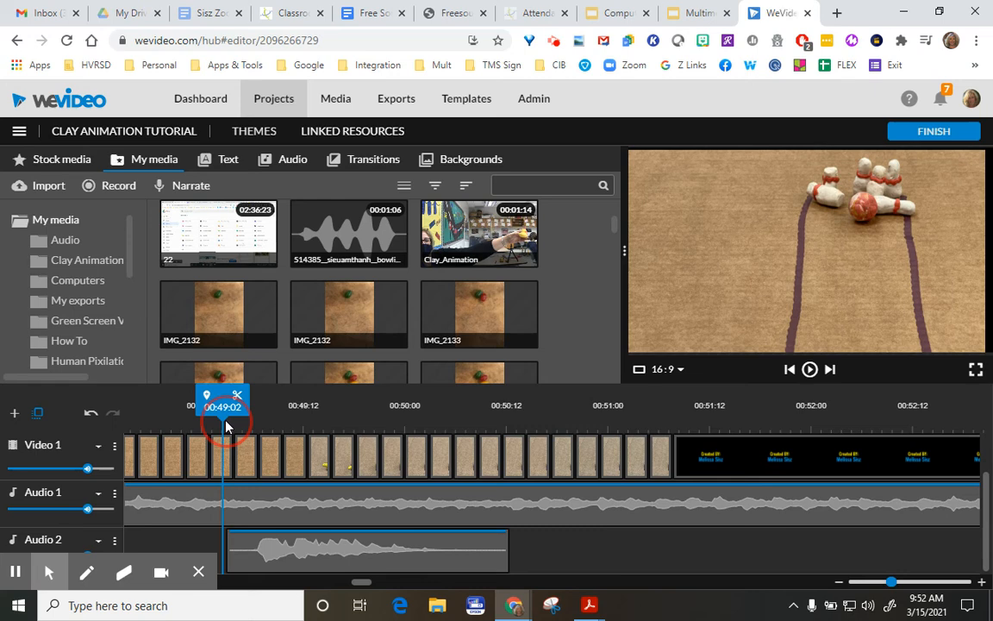
drag(226, 425, 188, 427)
key(space)
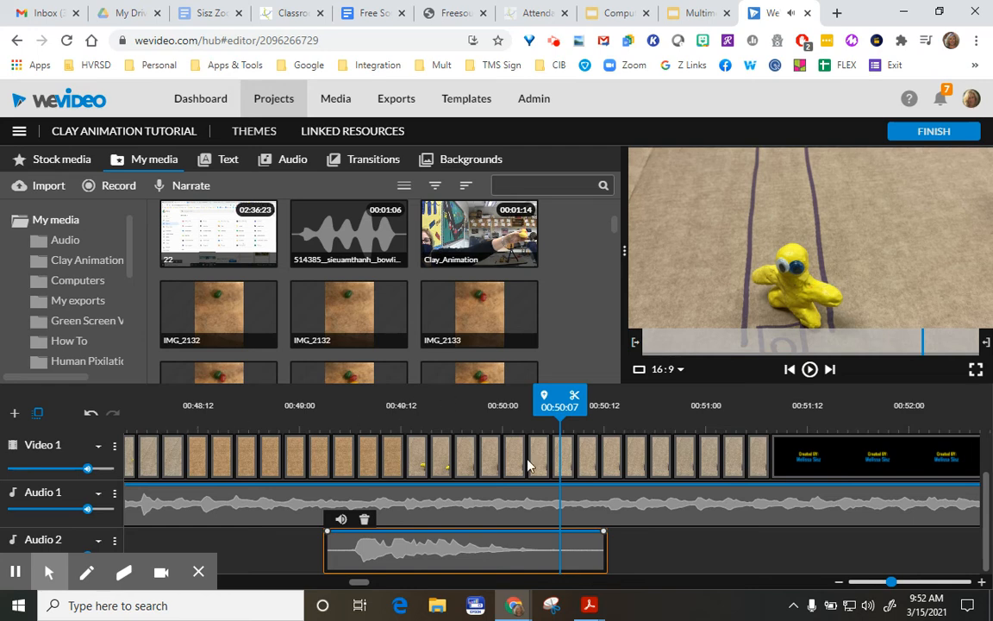
Trim the bowling-strike clip's end back to 00:50:00, move the clip to start at about 00:48:24, and play the result.
click(603, 545)
drag(603, 539, 492, 542)
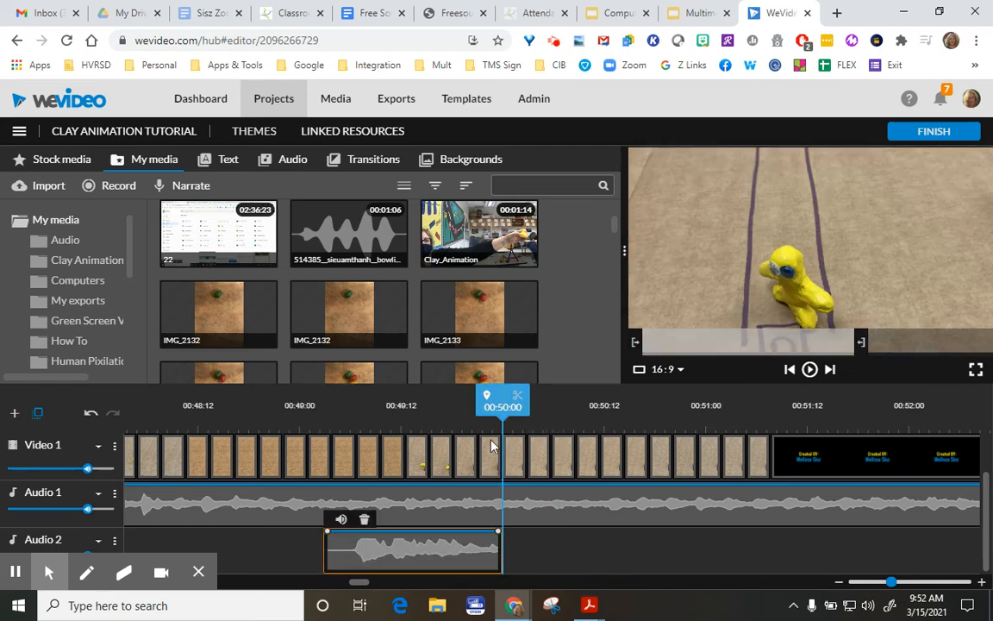
drag(418, 549, 402, 543)
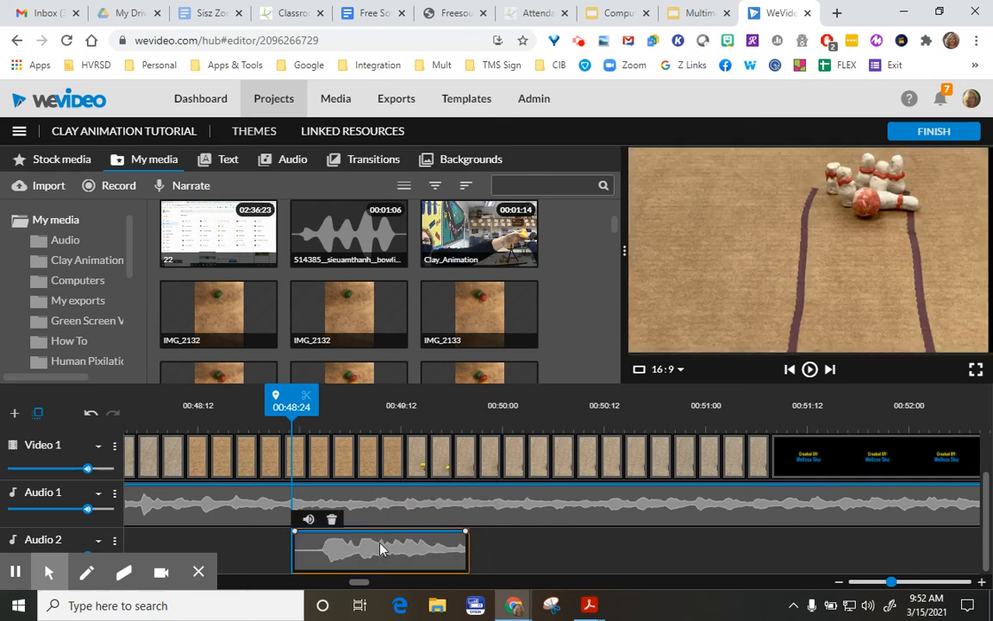
drag(282, 406, 238, 404)
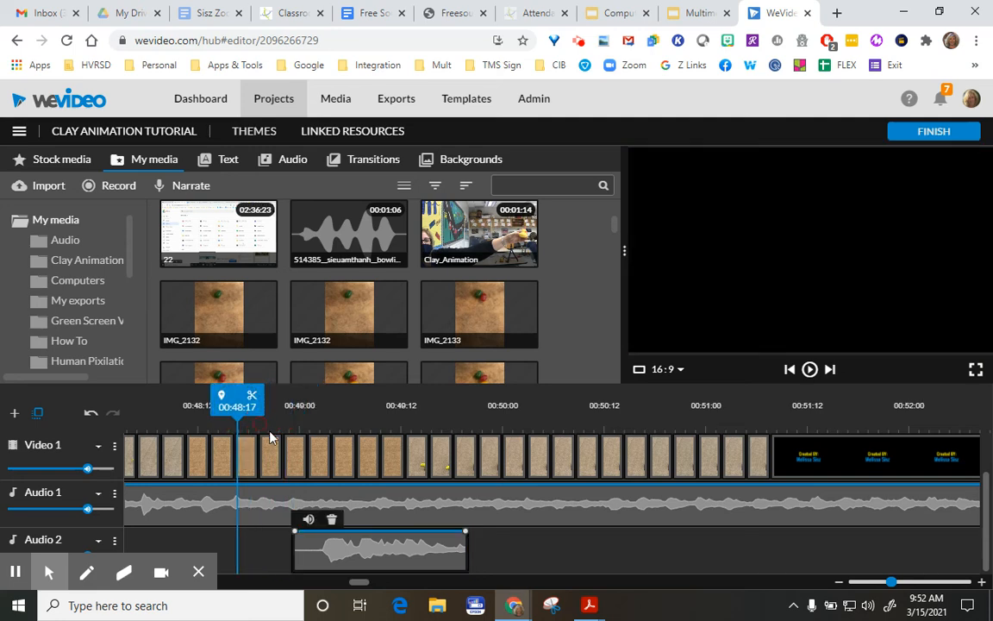
key(space)
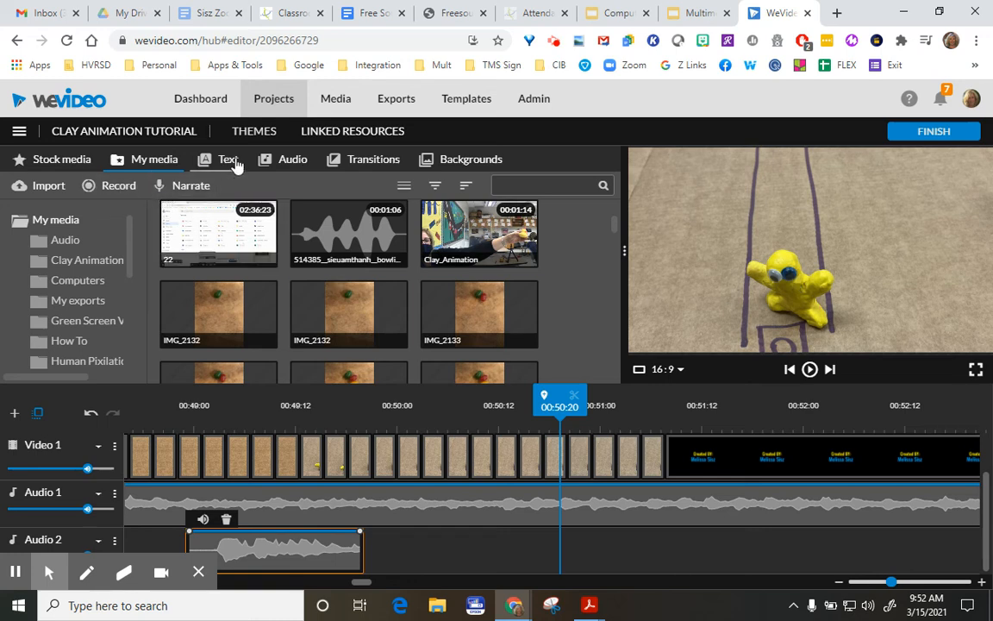
Browse the People sound effects and preview "People outdoor 01", "Walking approaches and stops" and "Audience waits".
click(298, 164)
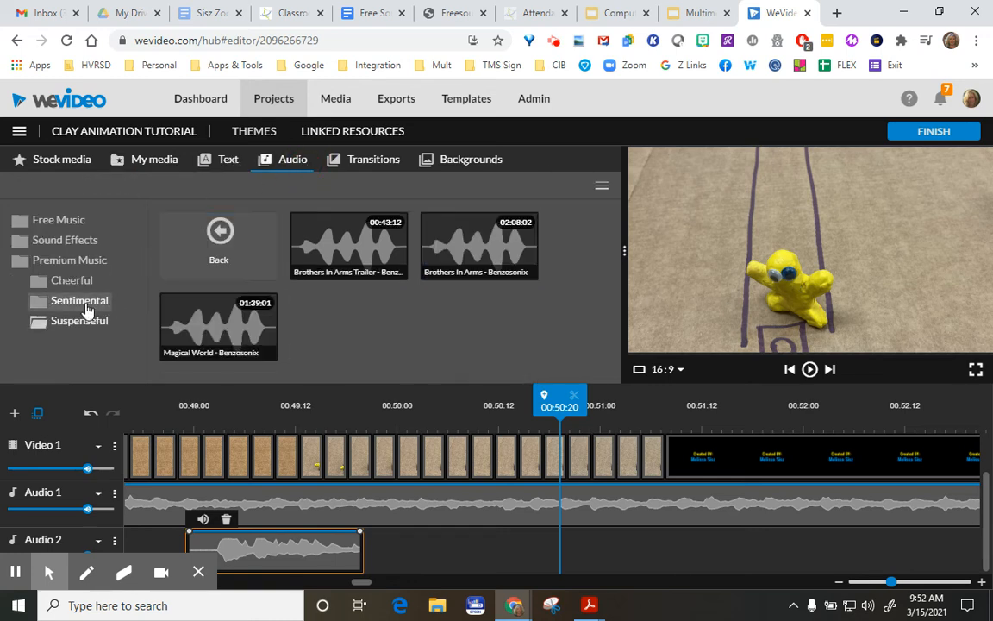
click(78, 240)
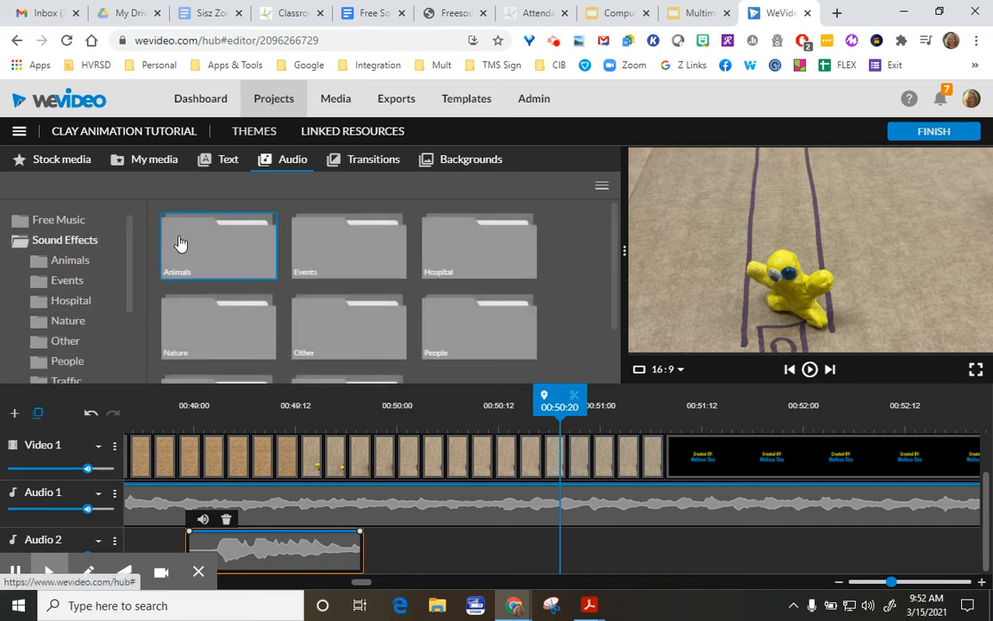
click(82, 362)
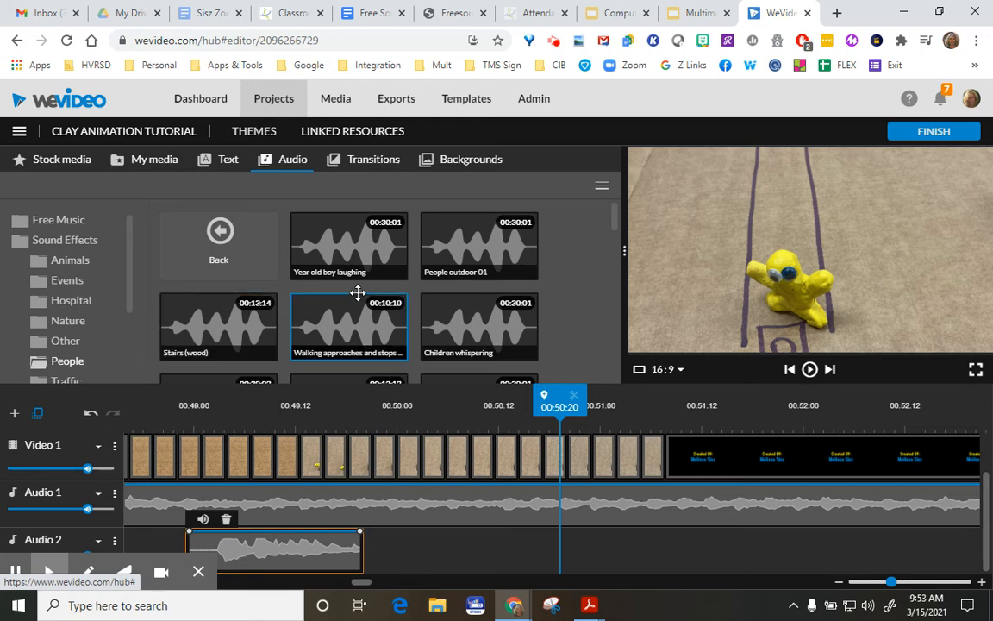
click(477, 256)
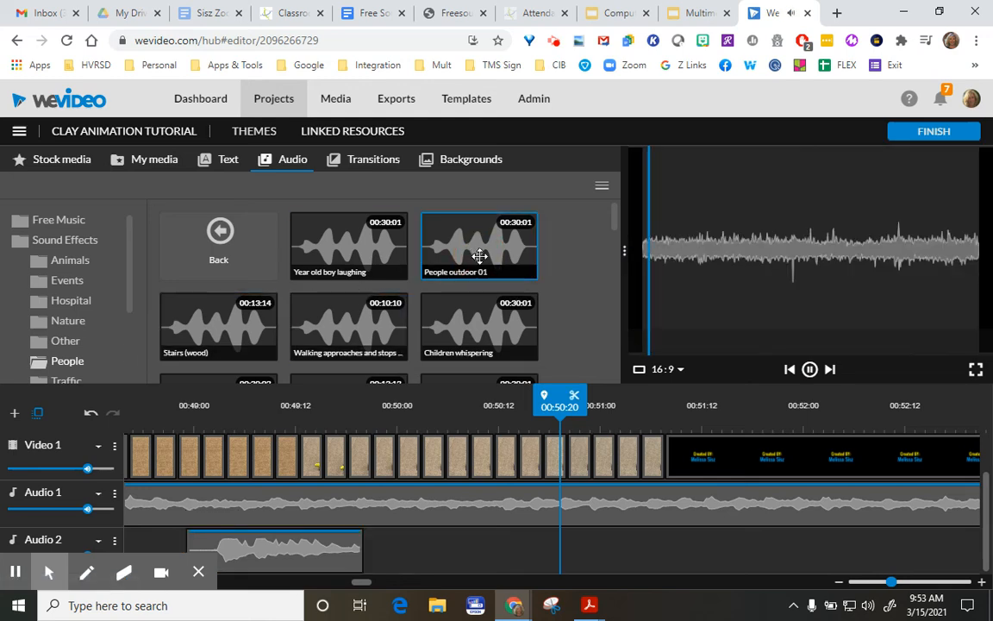
click(345, 340)
scroll(349, 338, down, 1)
scroll(348, 339, down, 1)
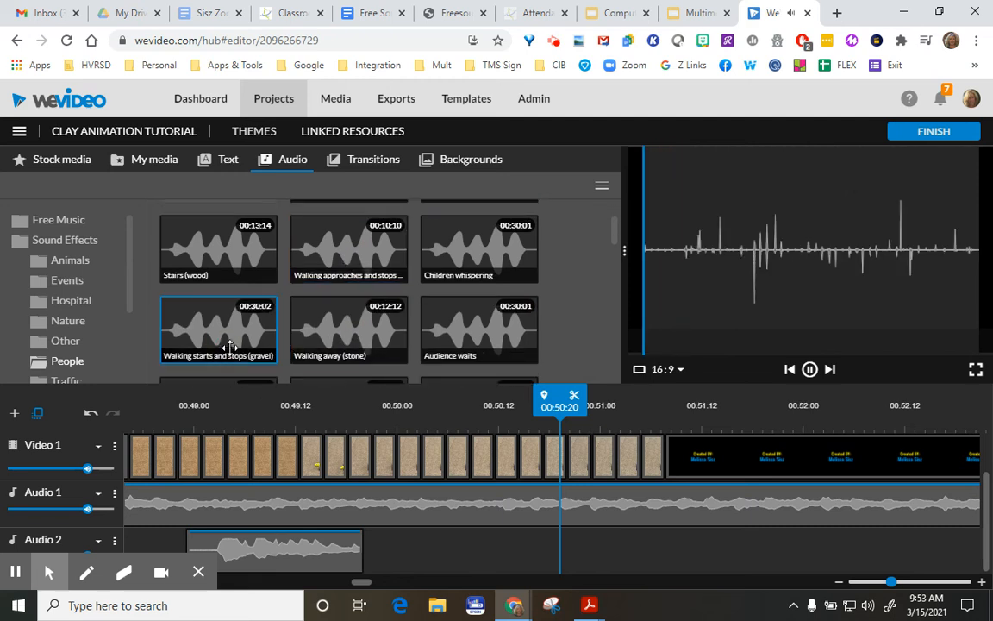
click(482, 331)
scroll(482, 331, down, 3)
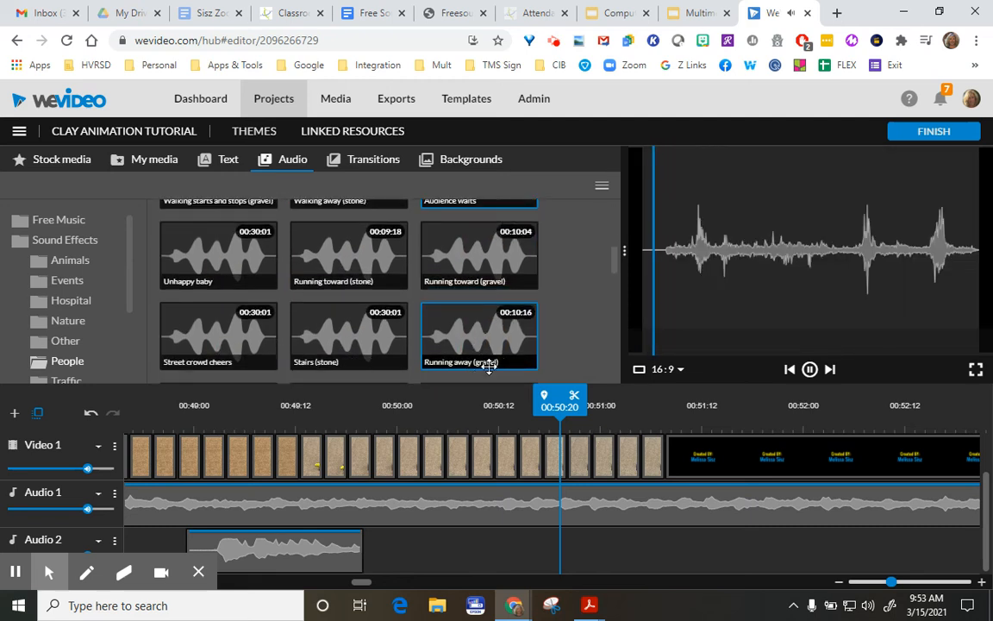
Preview the "Street crowd cheers", "Audience goes aahh" and "Applause" effects in the People sound effects.
click(210, 338)
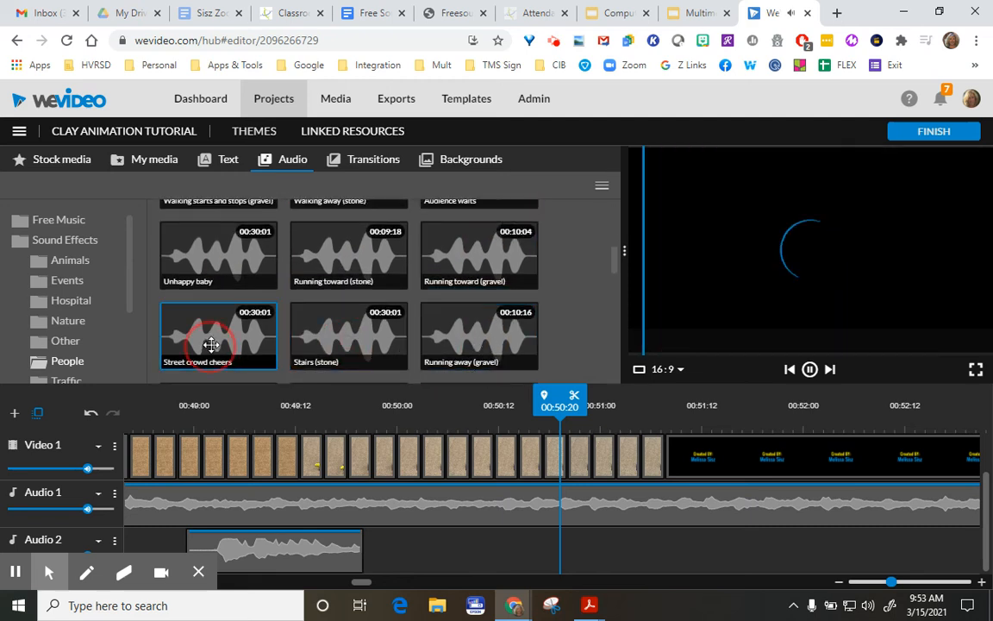
click(216, 339)
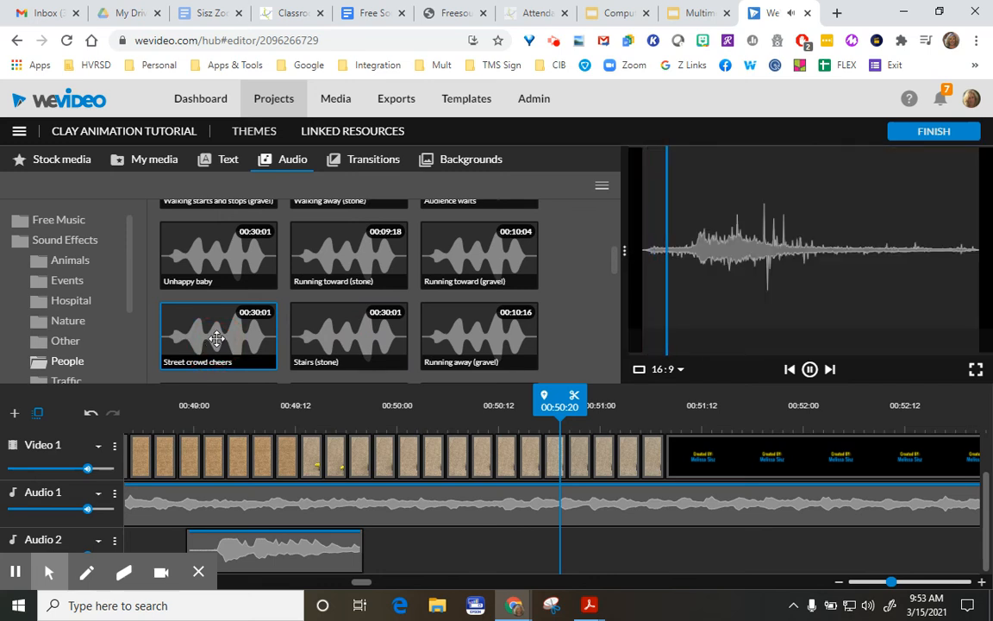
scroll(217, 339, down, 1)
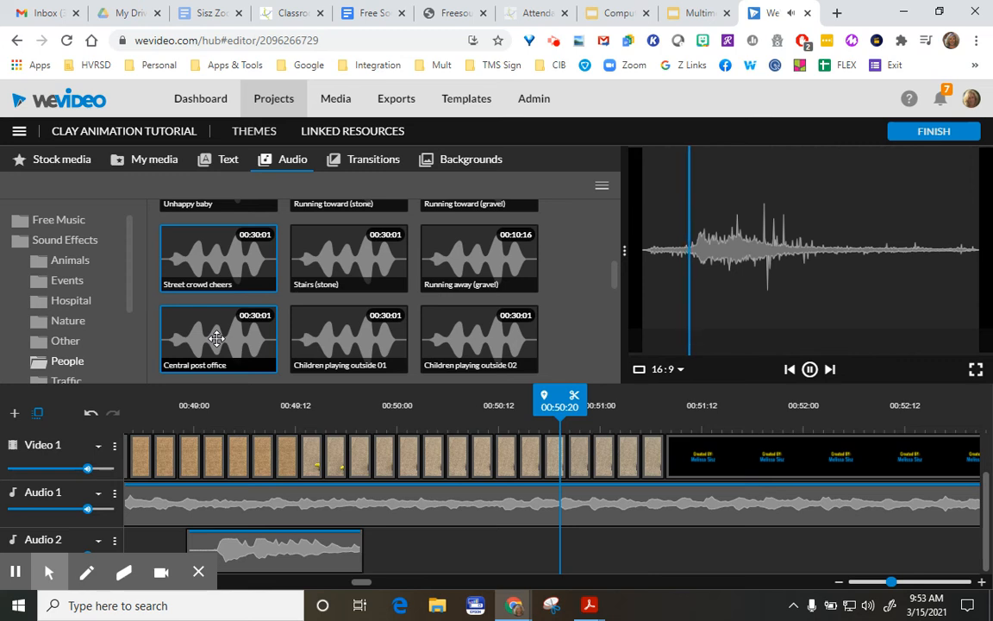
scroll(217, 338, down, 1)
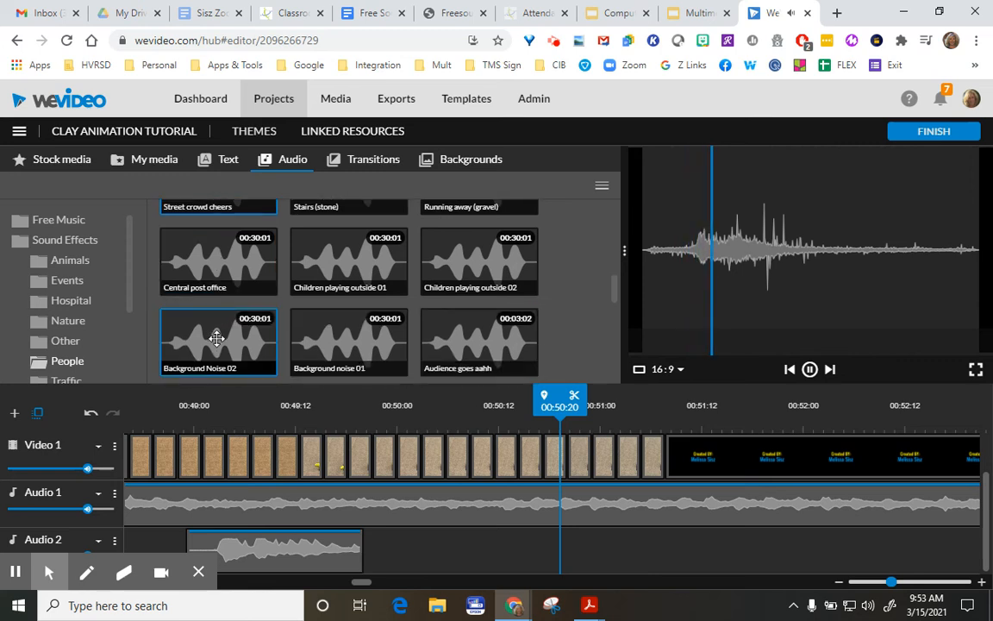
click(468, 344)
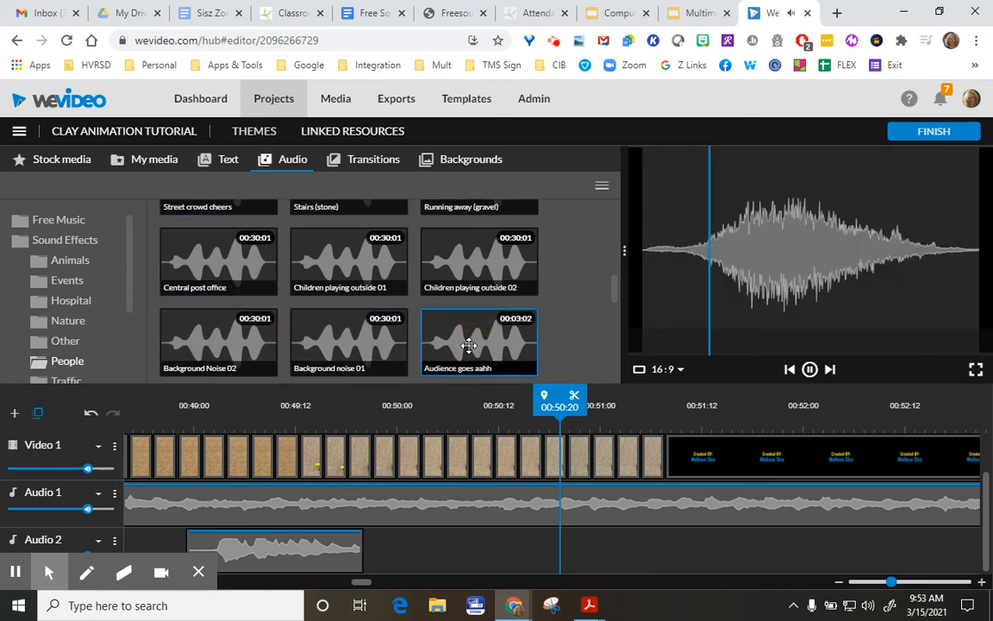
scroll(469, 345, down, 2)
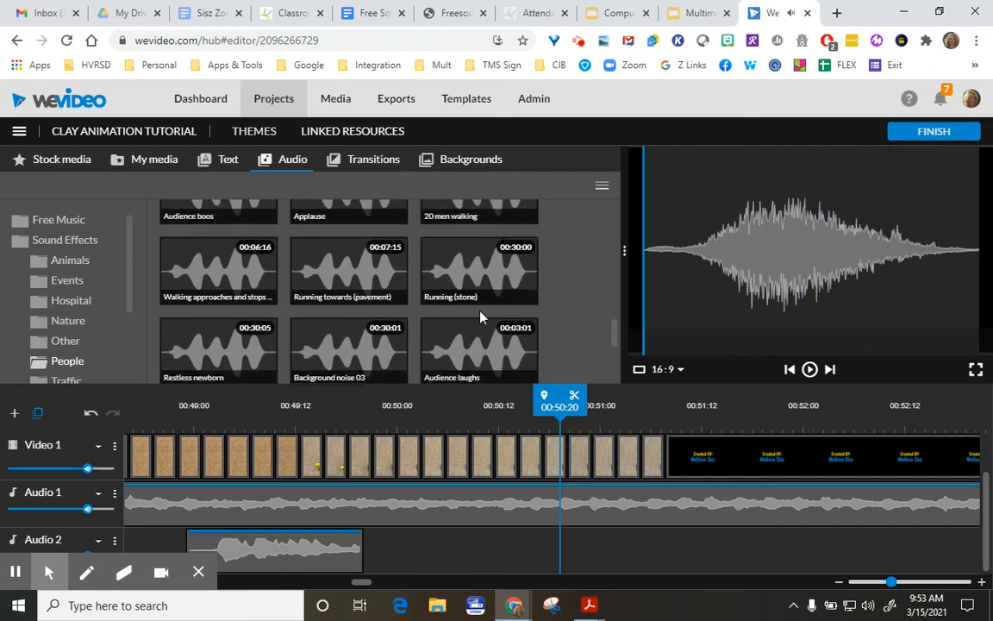
click(326, 215)
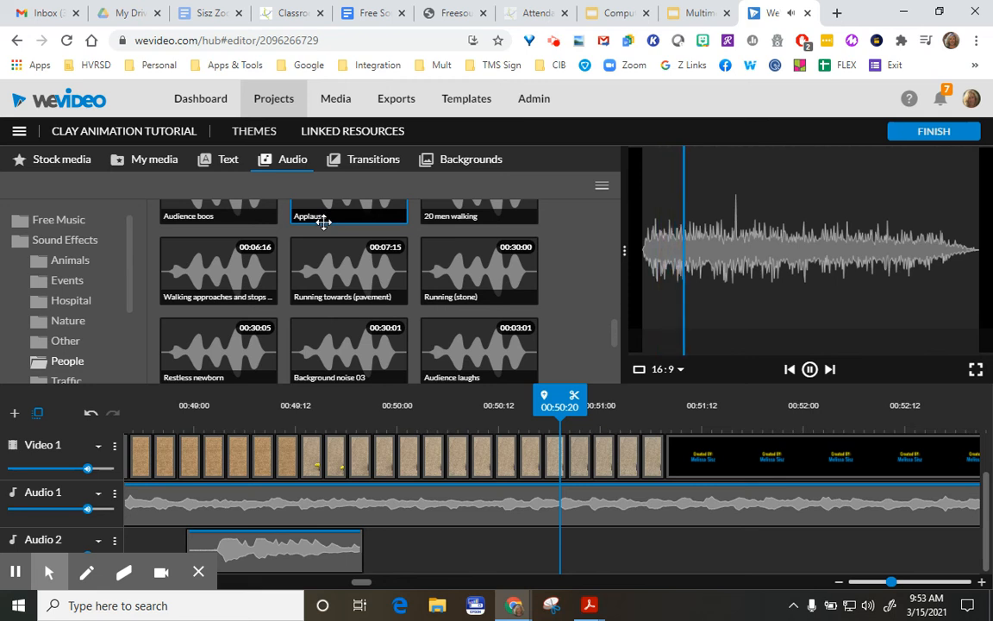
Place the "Applause" sound on Audio 2 at about 00:50:15 and cut off everything after 00:52:07.
mouse_move(328, 216)
mouse_down()
mouse_move(375, 331)
mouse_move(416, 478)
mouse_move(423, 548)
mouse_move(503, 540)
mouse_move(504, 549)
mouse_move(472, 545)
mouse_move(524, 550)
mouse_up()
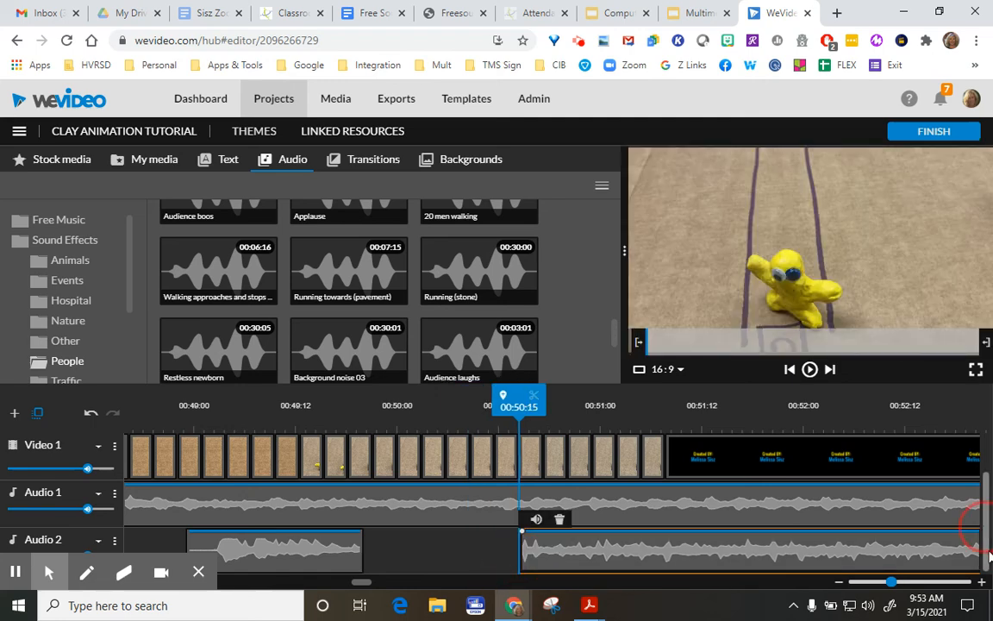
drag(544, 406, 230, 438)
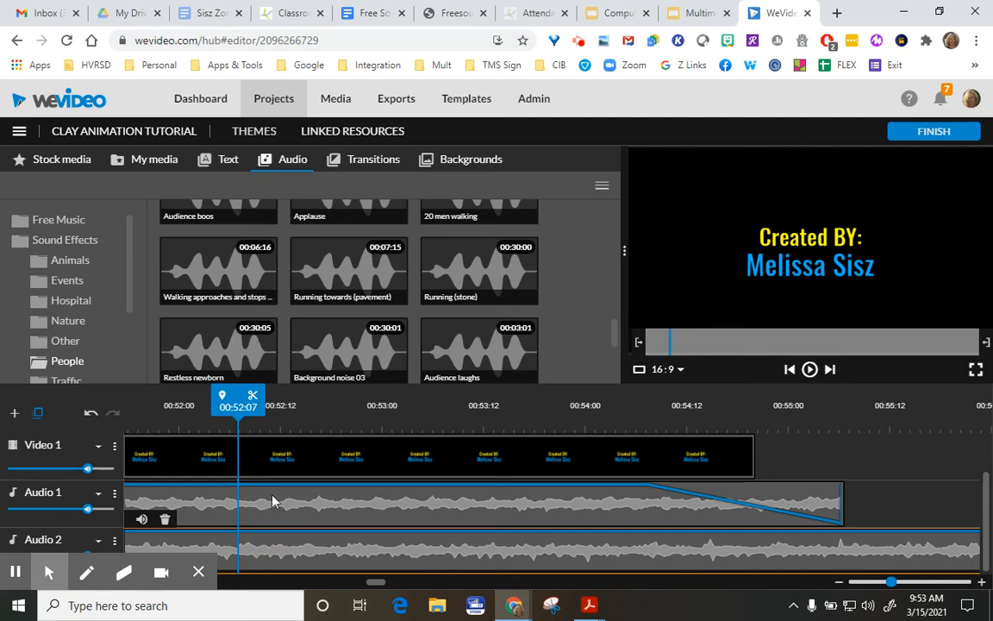
click(253, 395)
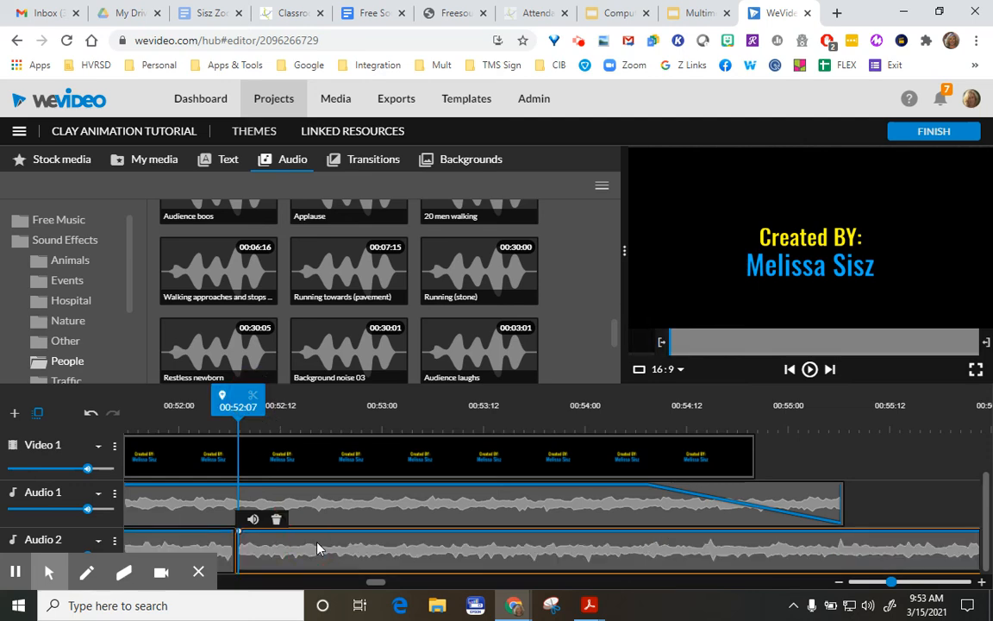
click(276, 518)
Move the applause clip directly behind the bowling-strike clip on Audio 2 and play the animation from 00:48:20.
drag(380, 584, 352, 583)
drag(939, 556, 784, 546)
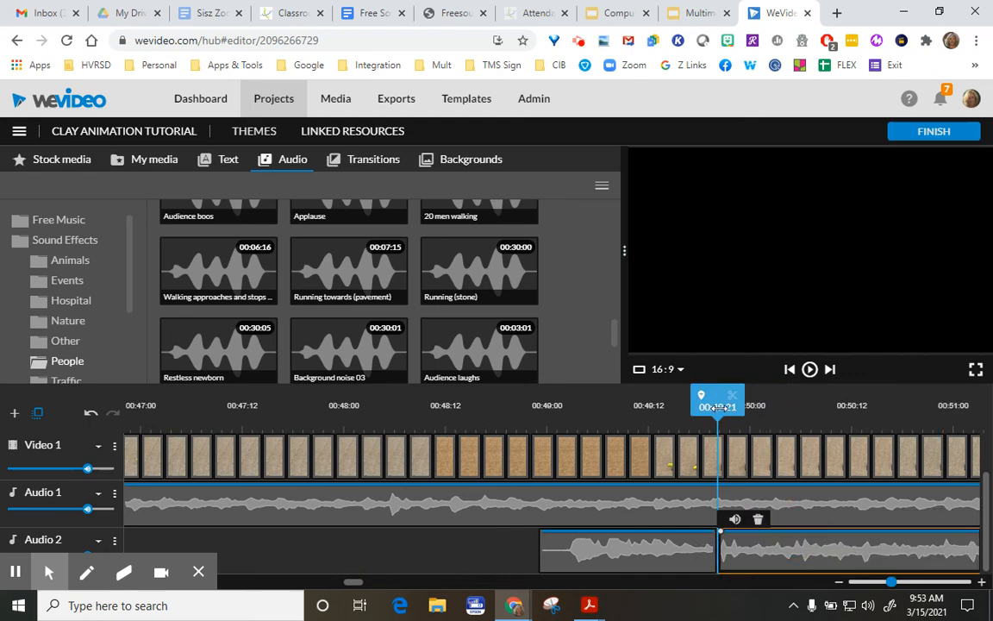
drag(717, 408, 507, 429)
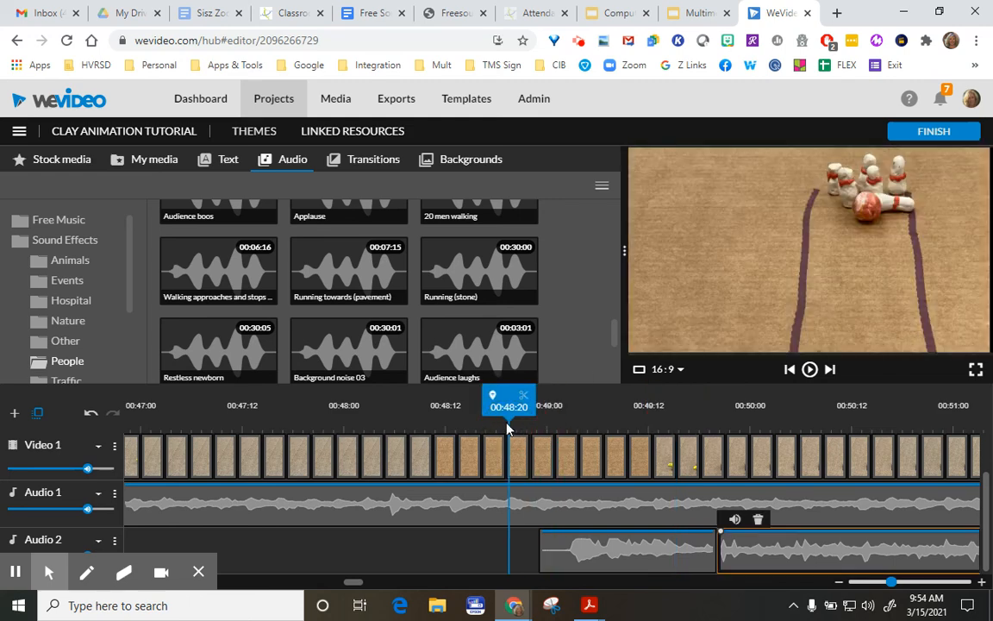
key(space)
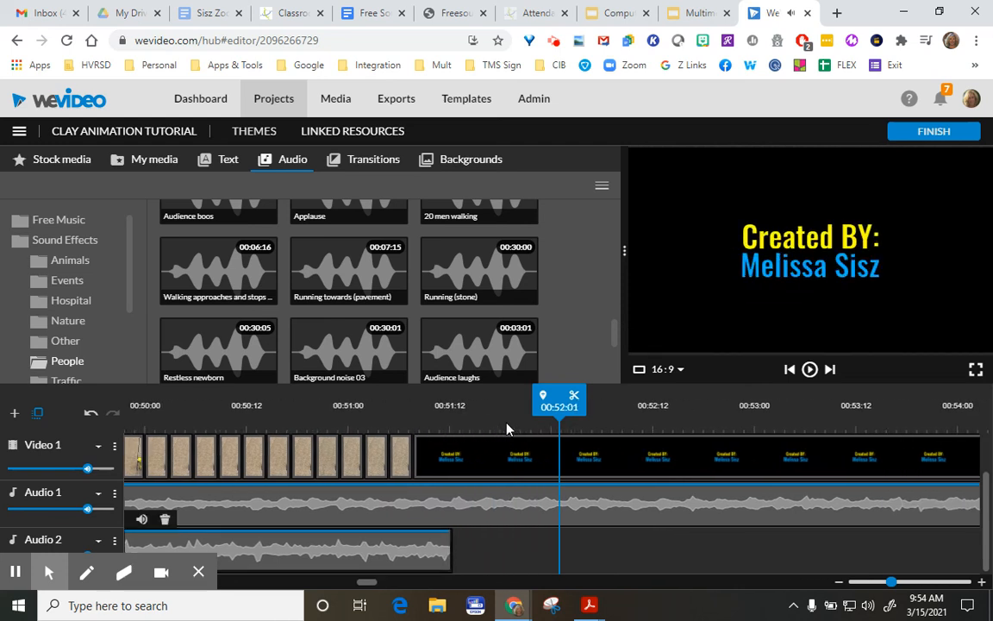
Lower the Audio 1 music track's volume to about half and play the ending again to check the sound balance.
click(285, 514)
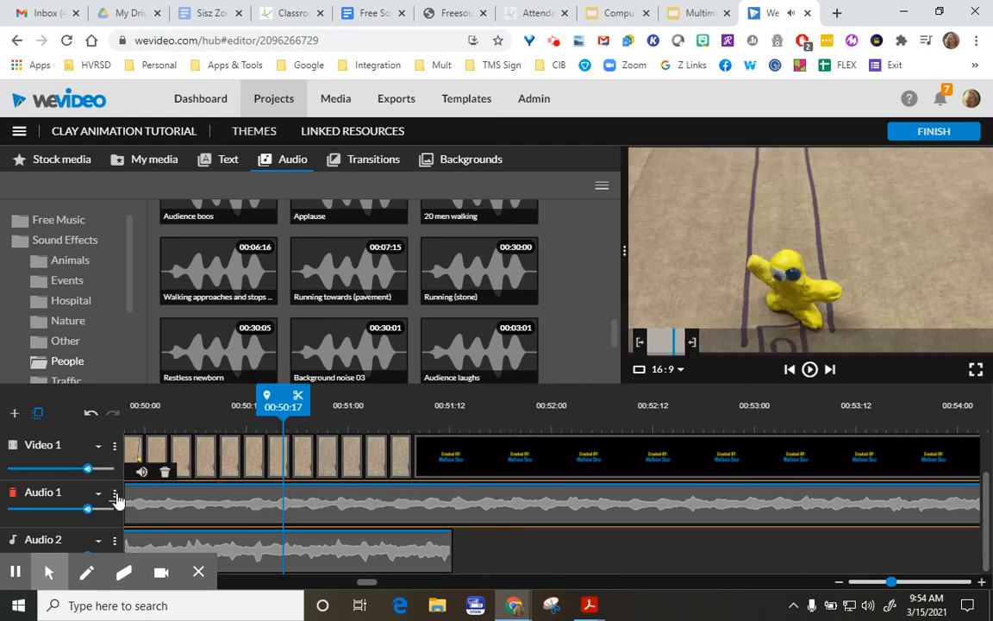
drag(87, 506, 57, 509)
drag(283, 406, 116, 408)
key(space)
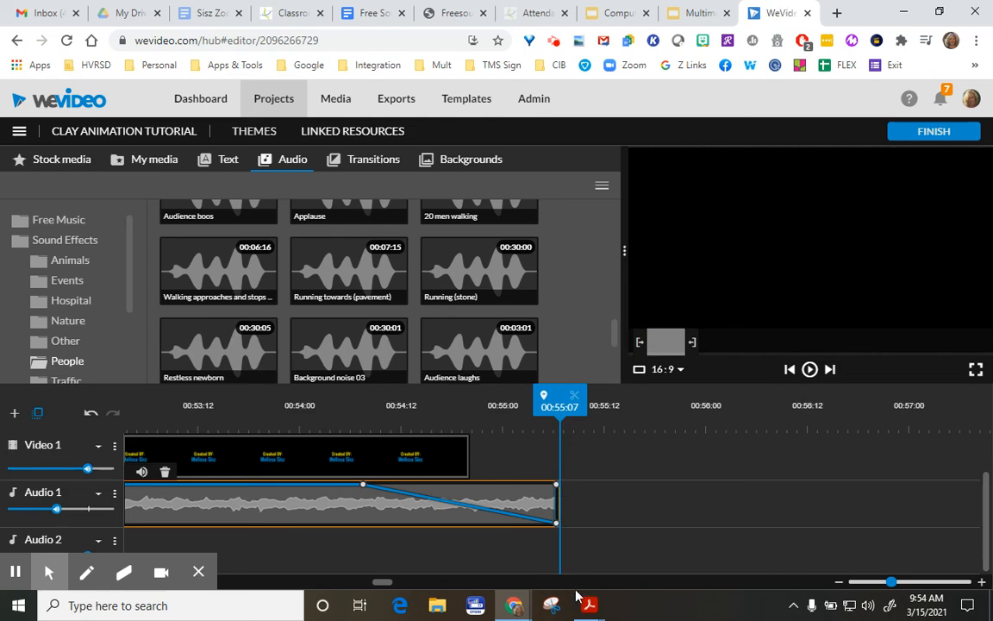
drag(385, 586, 359, 587)
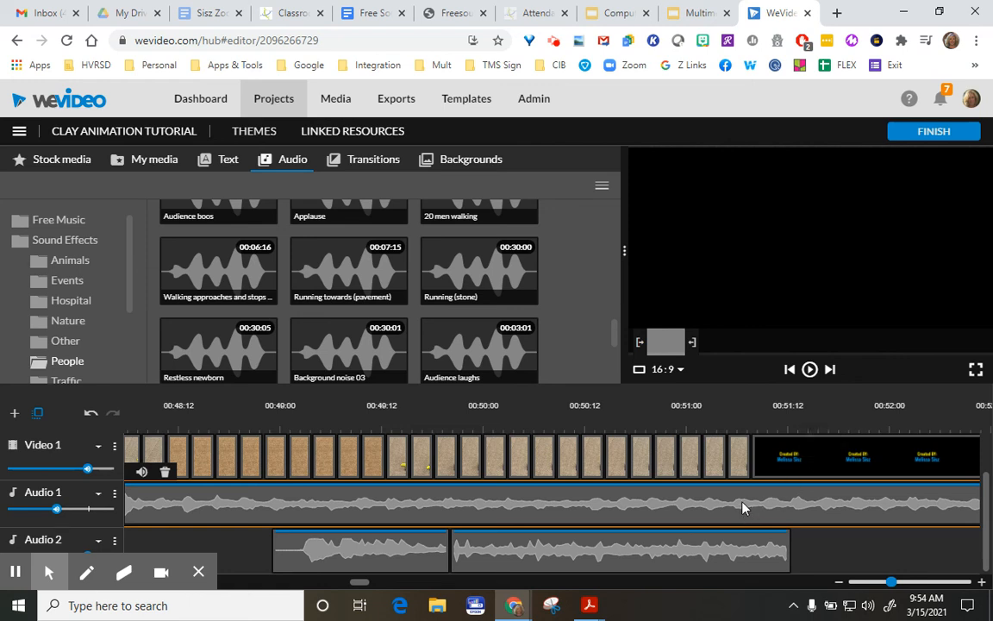
Export the finished project as an SD 852x480 video with the yellow clay figure thumbnail, to WeVideo and Google Drive.
click(929, 132)
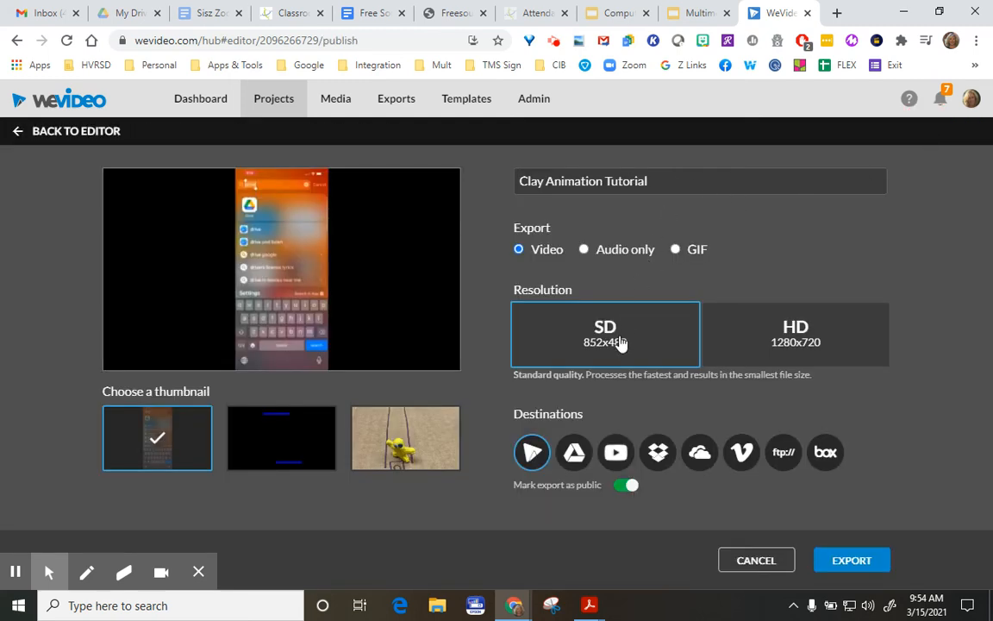
click(383, 450)
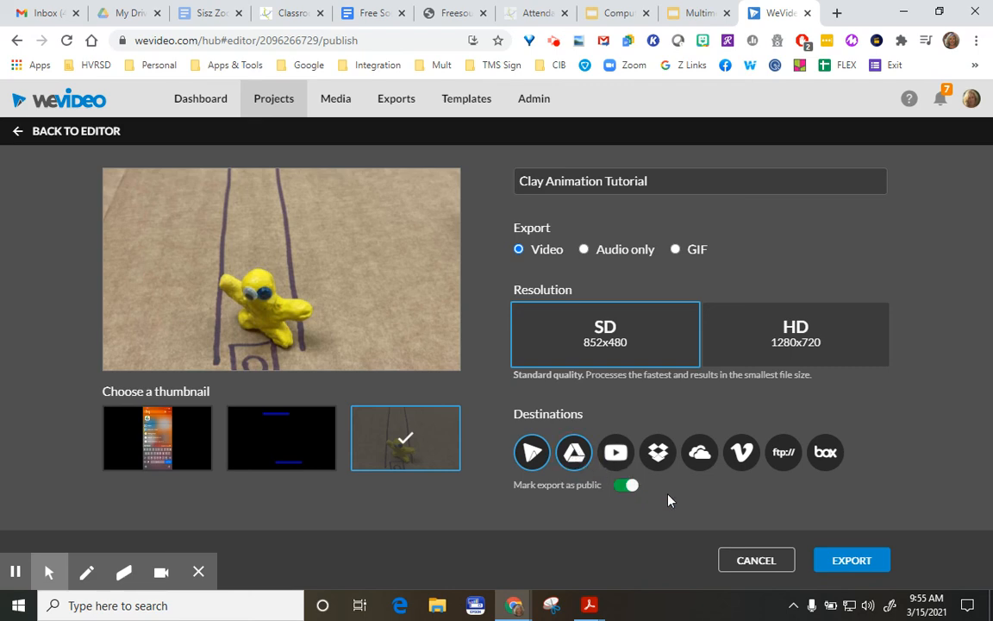
click(852, 562)
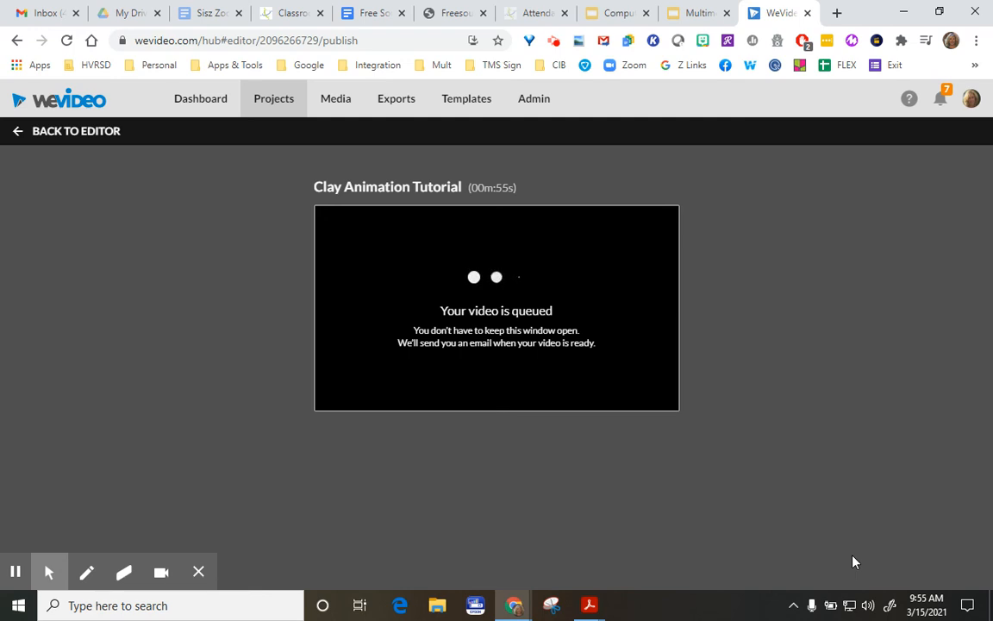
click(552, 41)
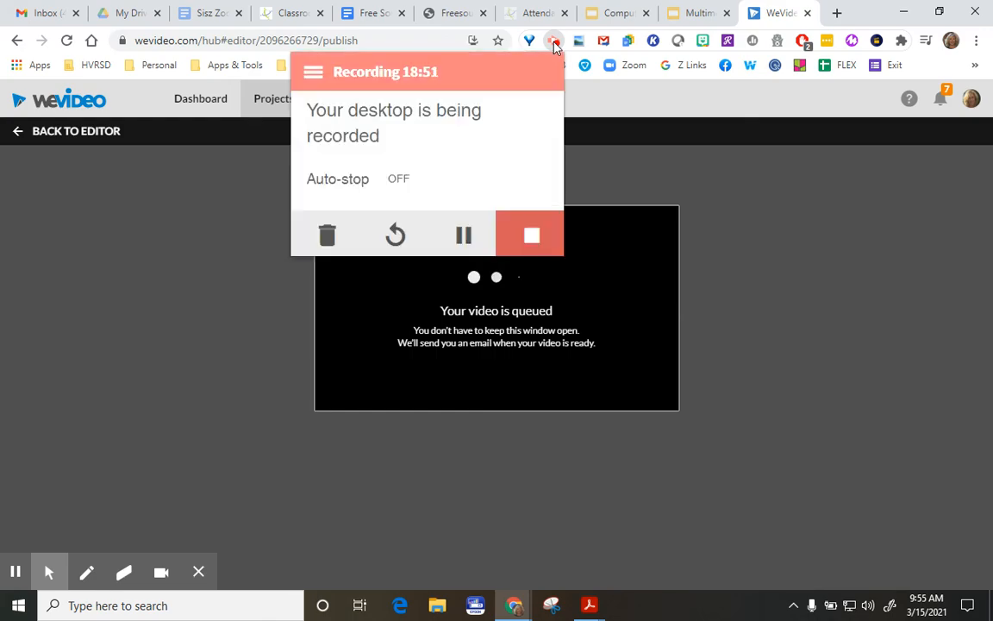